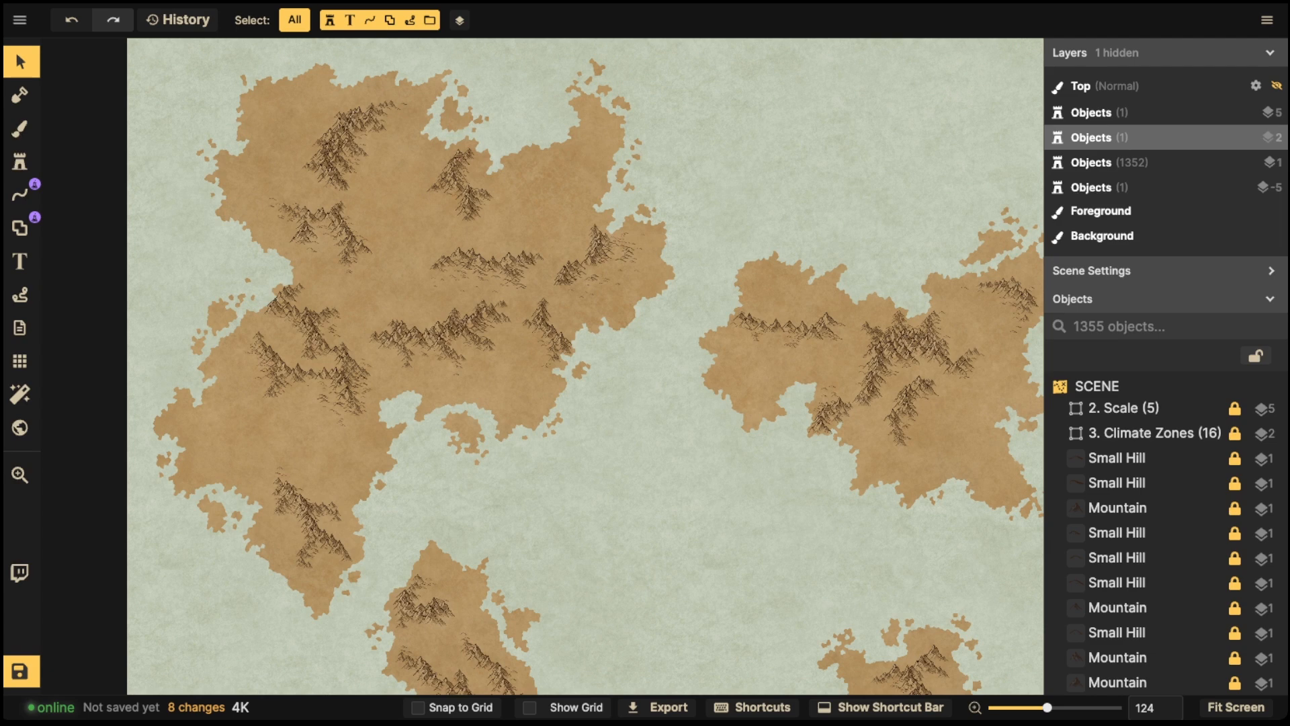
# - Examine the map's landmasses and mountain ranges by zooming and panning around
pyautogui.scroll(10, 463, 343)
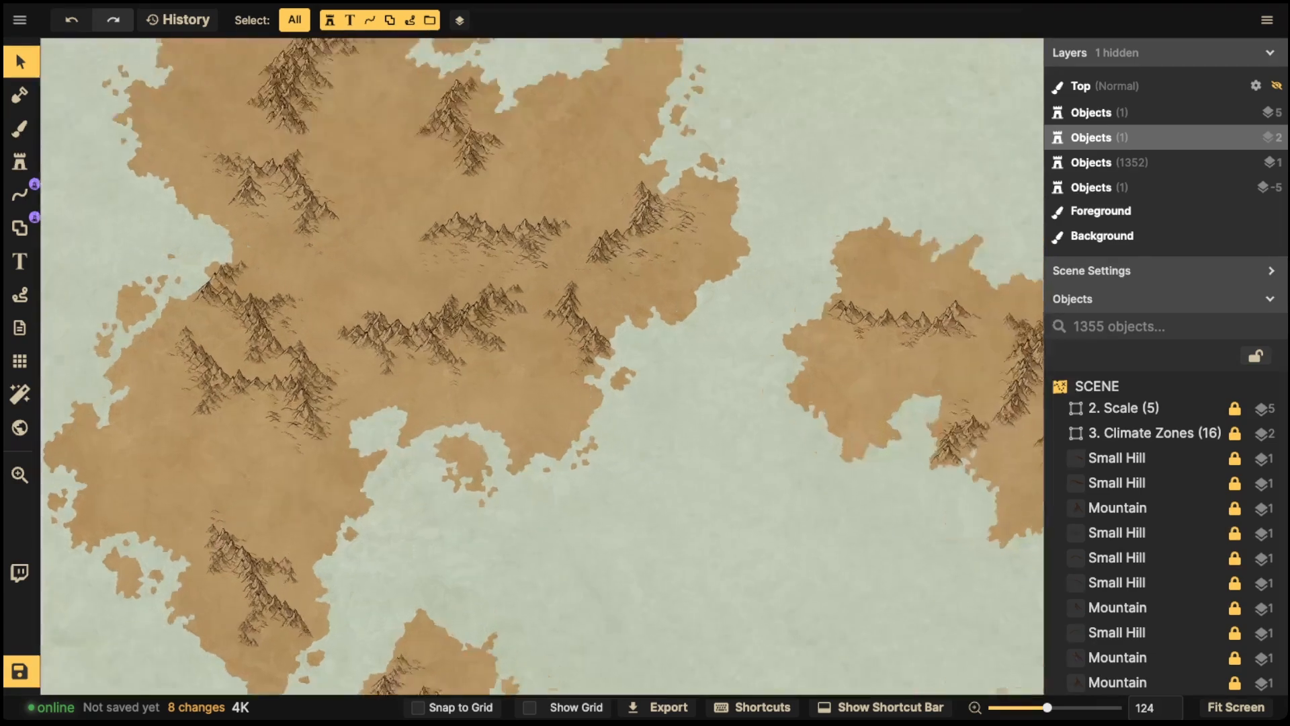
pyautogui.moveTo(463, 342); pyautogui.dragTo(399, 202)
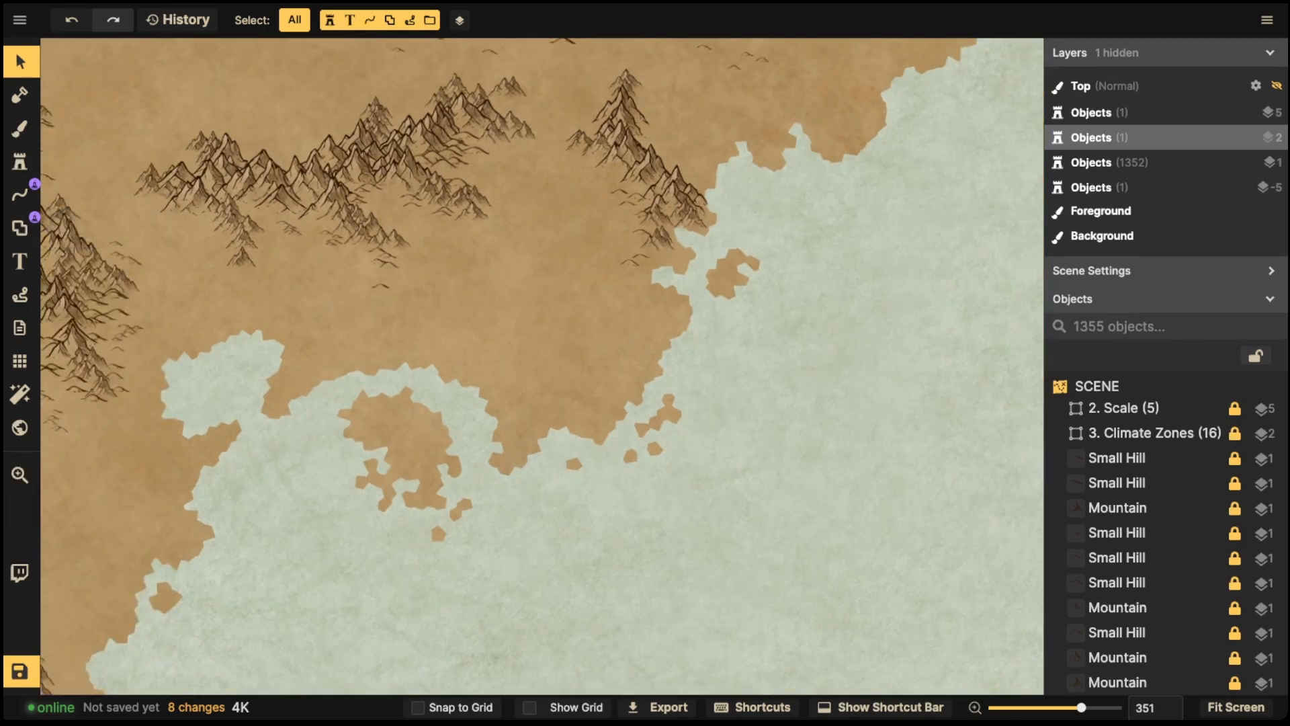
pyautogui.scroll(-5, 502, 487)
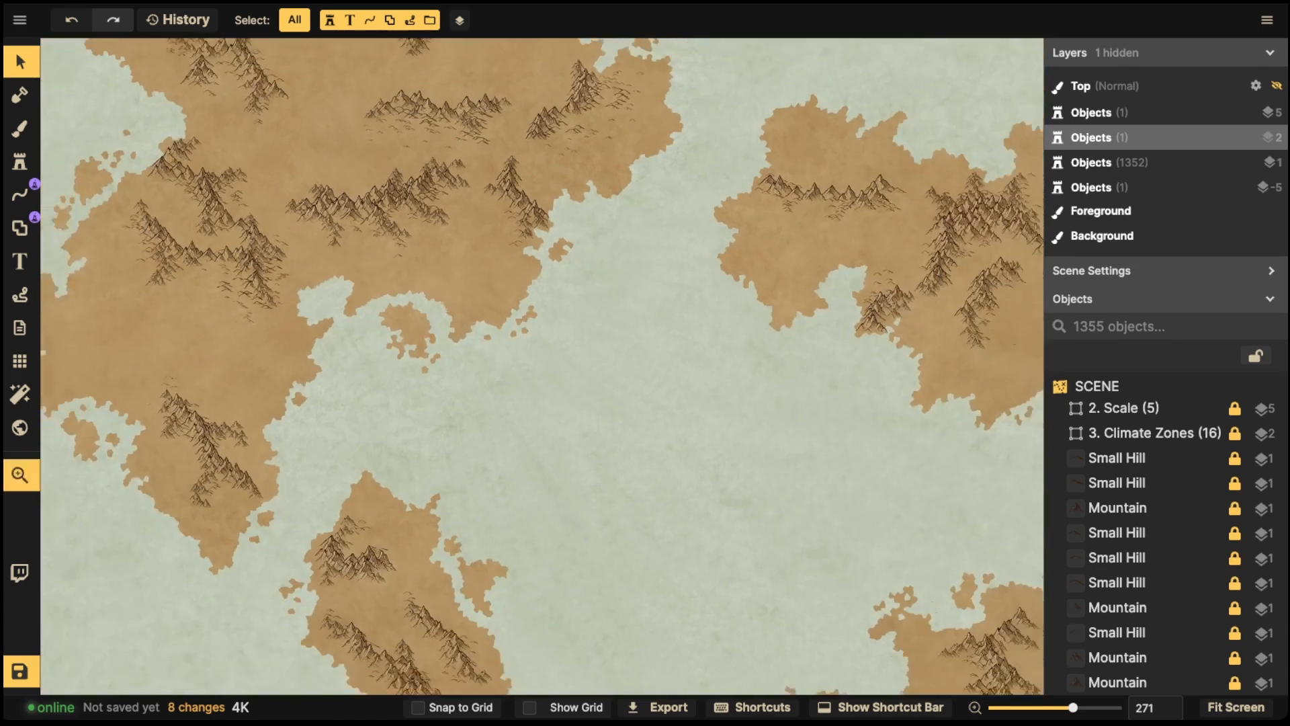
pyautogui.moveTo(503, 487); pyautogui.dragTo(589, 434)
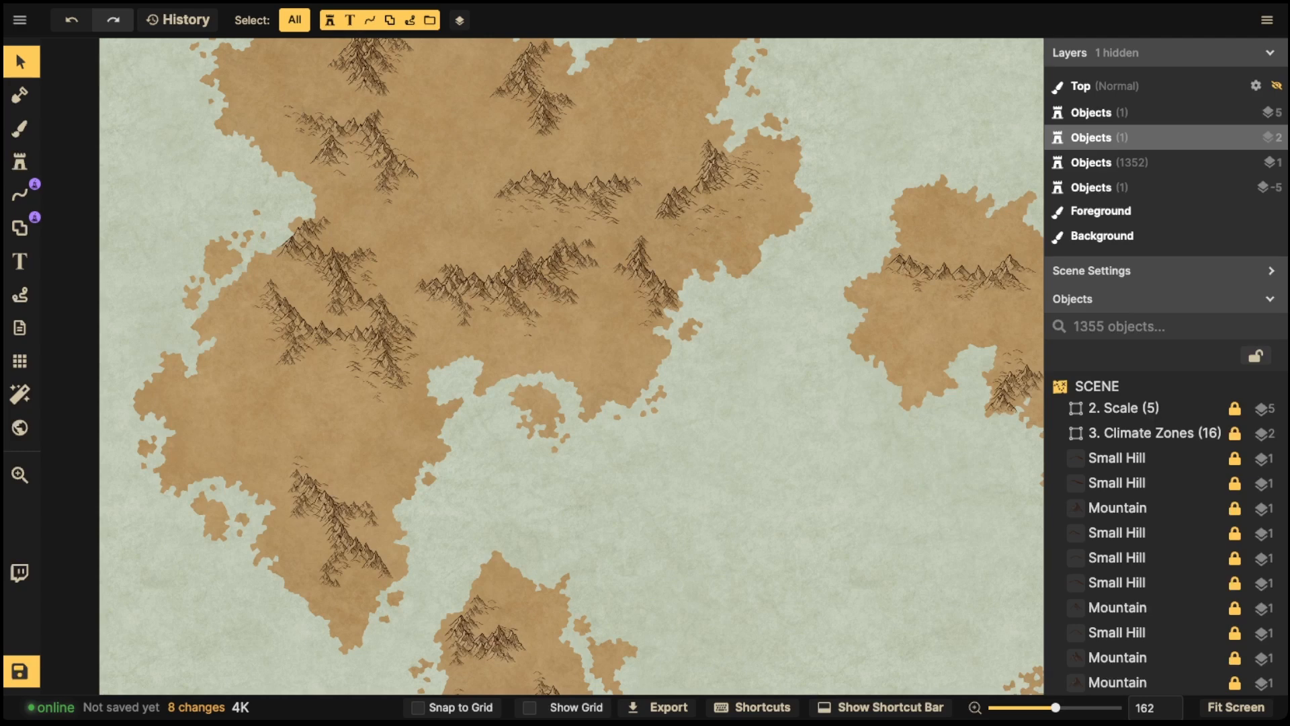
pyautogui.scroll(4, 920, 263)
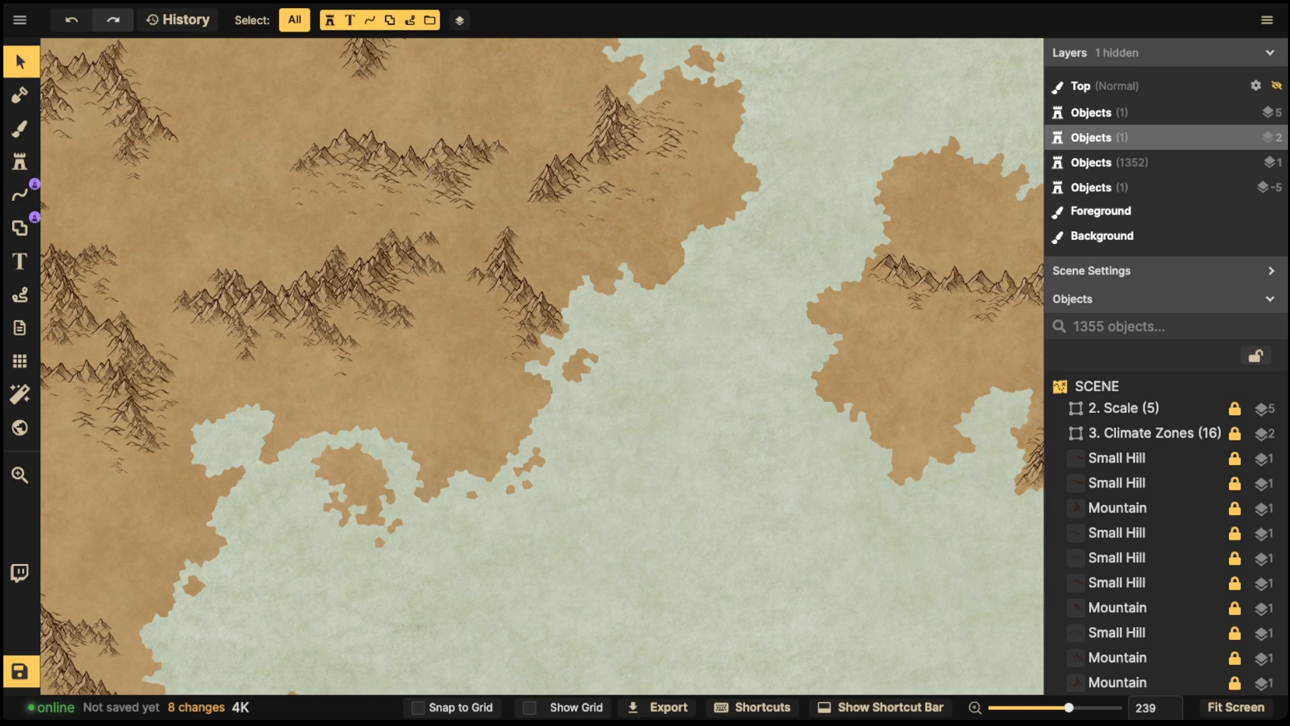
pyautogui.click(20, 194)
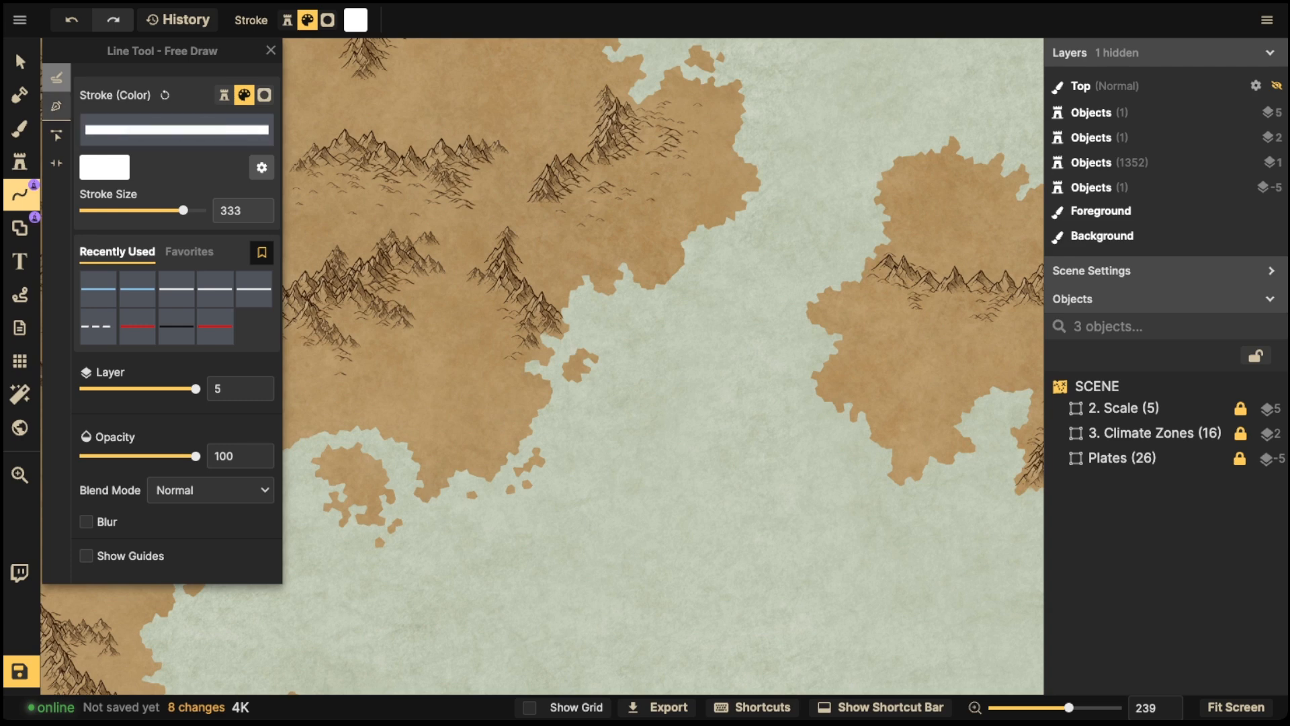
pyautogui.click(19, 61)
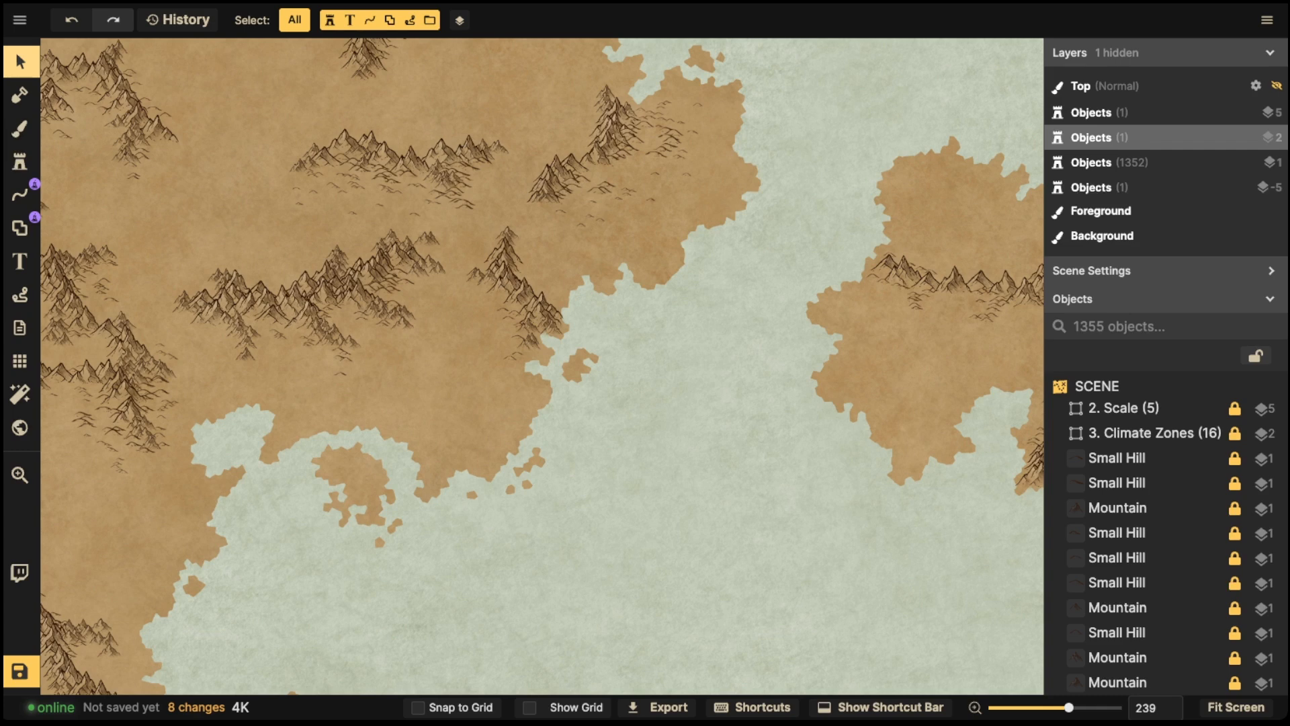
pyautogui.scroll(-3, 406, 269)
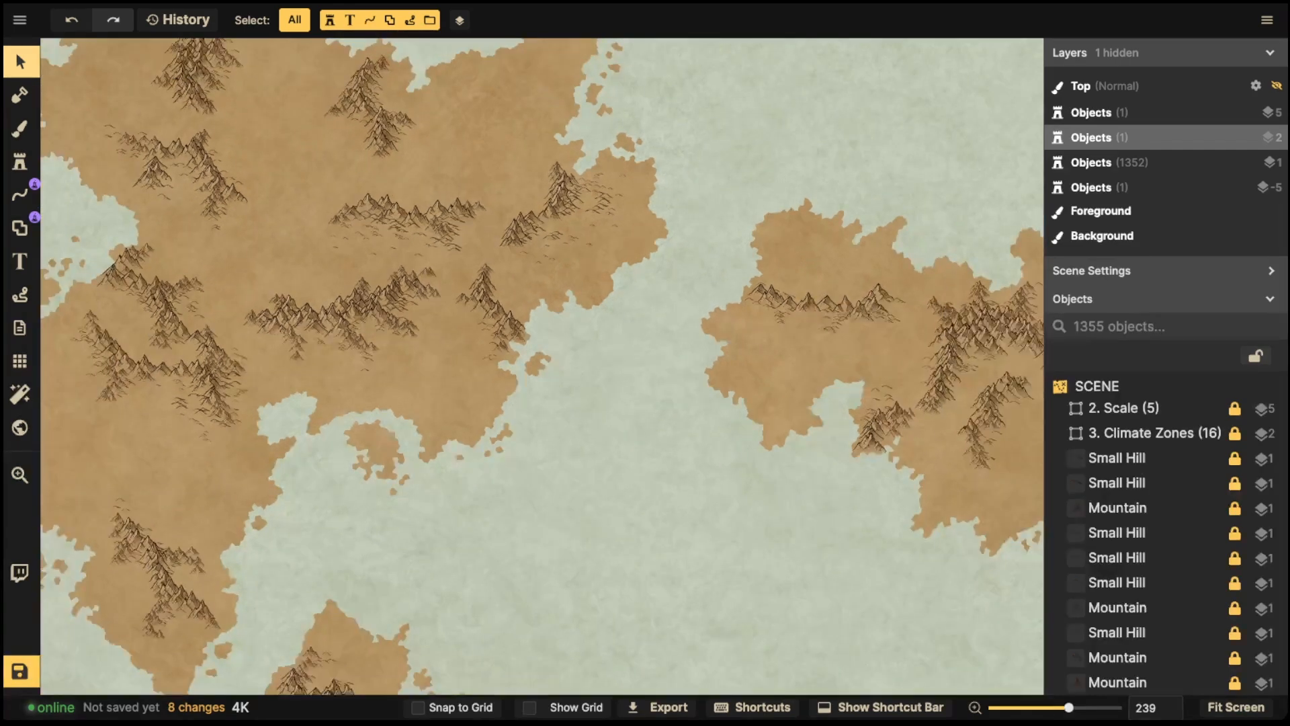
pyautogui.moveTo(406, 269); pyautogui.dragTo(544, 301)
# - Enable mask effects on the land with the Mask tool
pyautogui.click(20, 95)
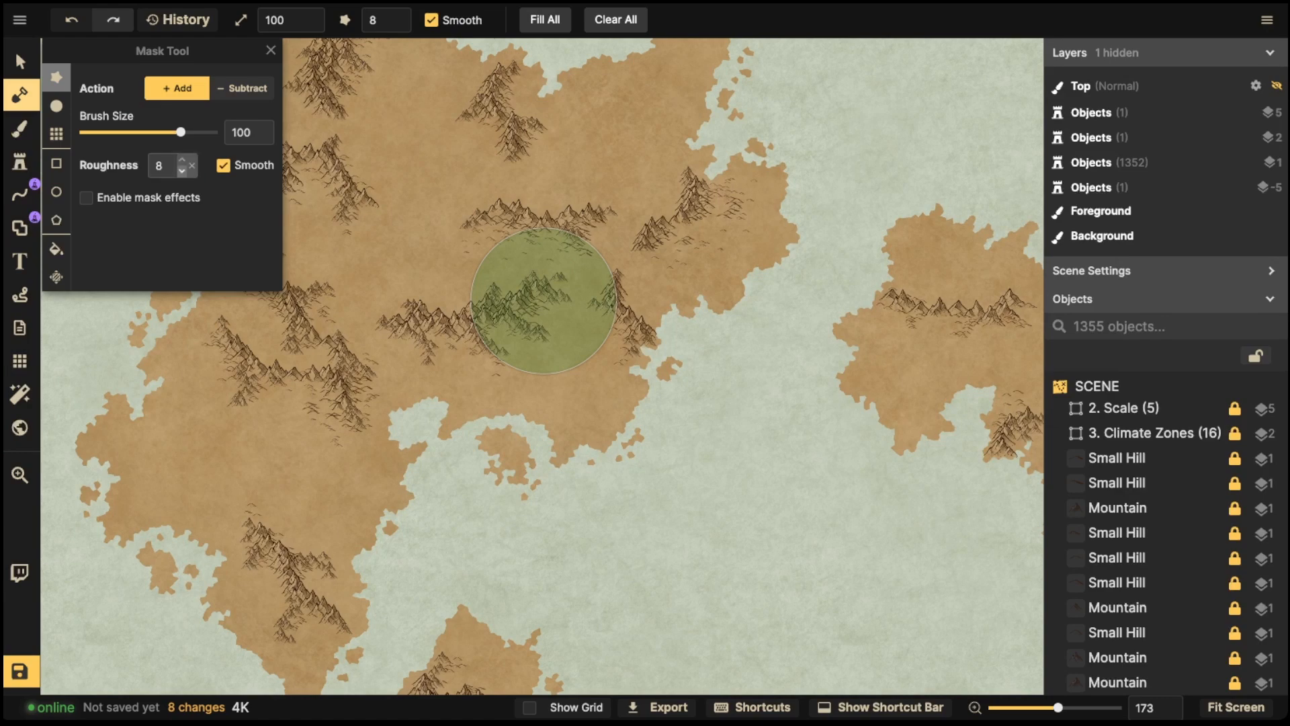
pyautogui.click(86, 197)
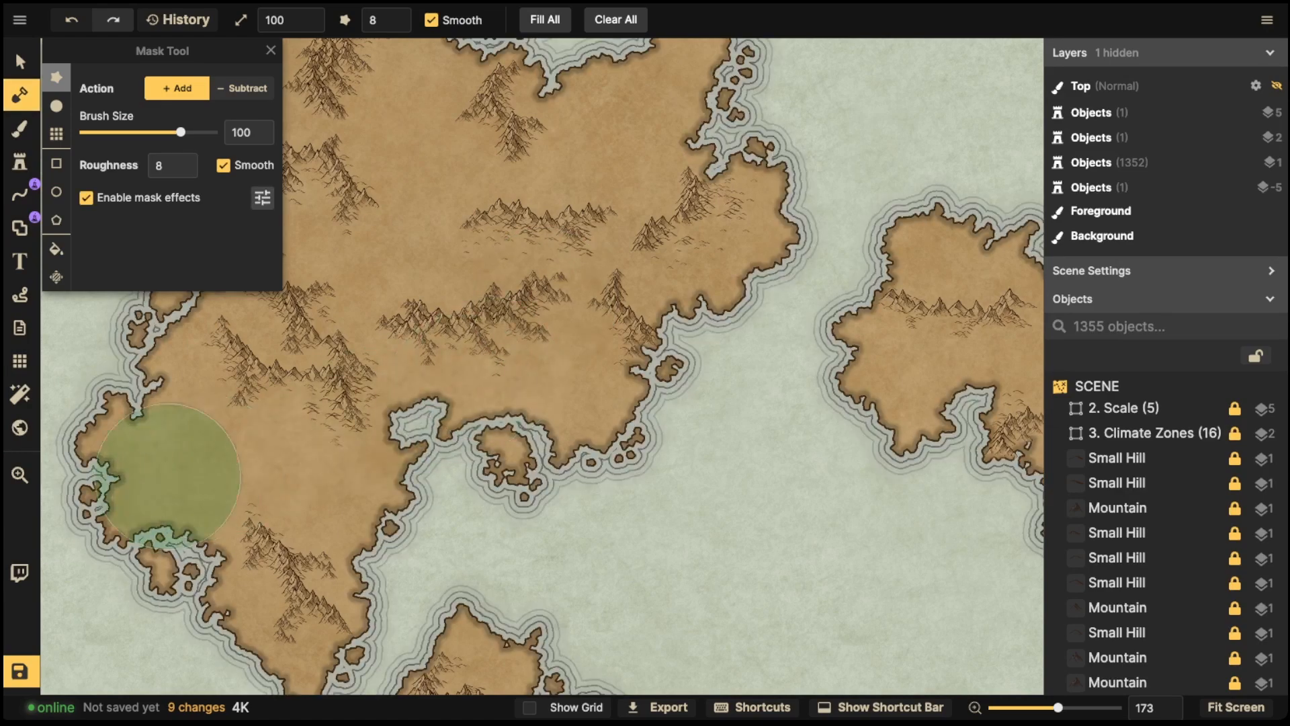
pyautogui.scroll(1, 254, 310)
pyautogui.scroll(-10, 591, 351)
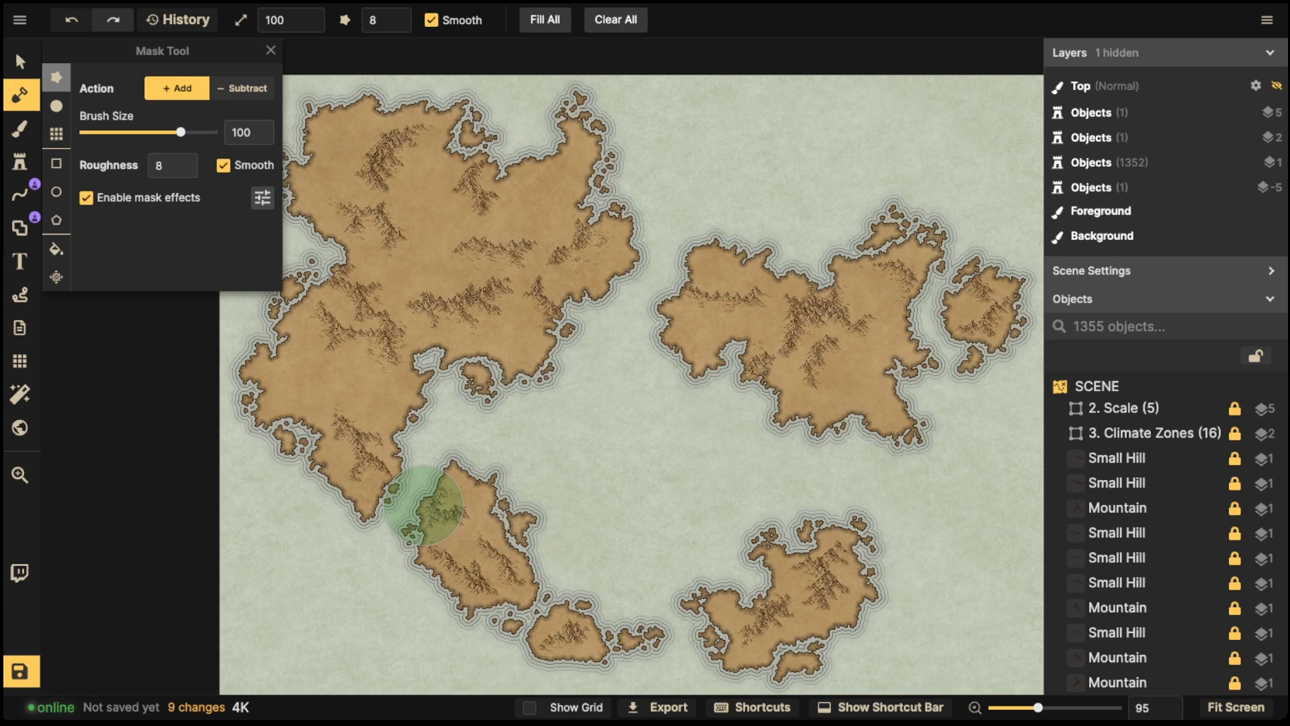
# - Set the Mask tool to Subtract with a brush size of 1
pyautogui.scroll(1, 483, 275)
pyautogui.scroll(2, 482, 275)
pyautogui.press('v')
pyautogui.scroll(3, 543, 297)
pyautogui.moveTo(543, 297); pyautogui.dragTo(680, 296)
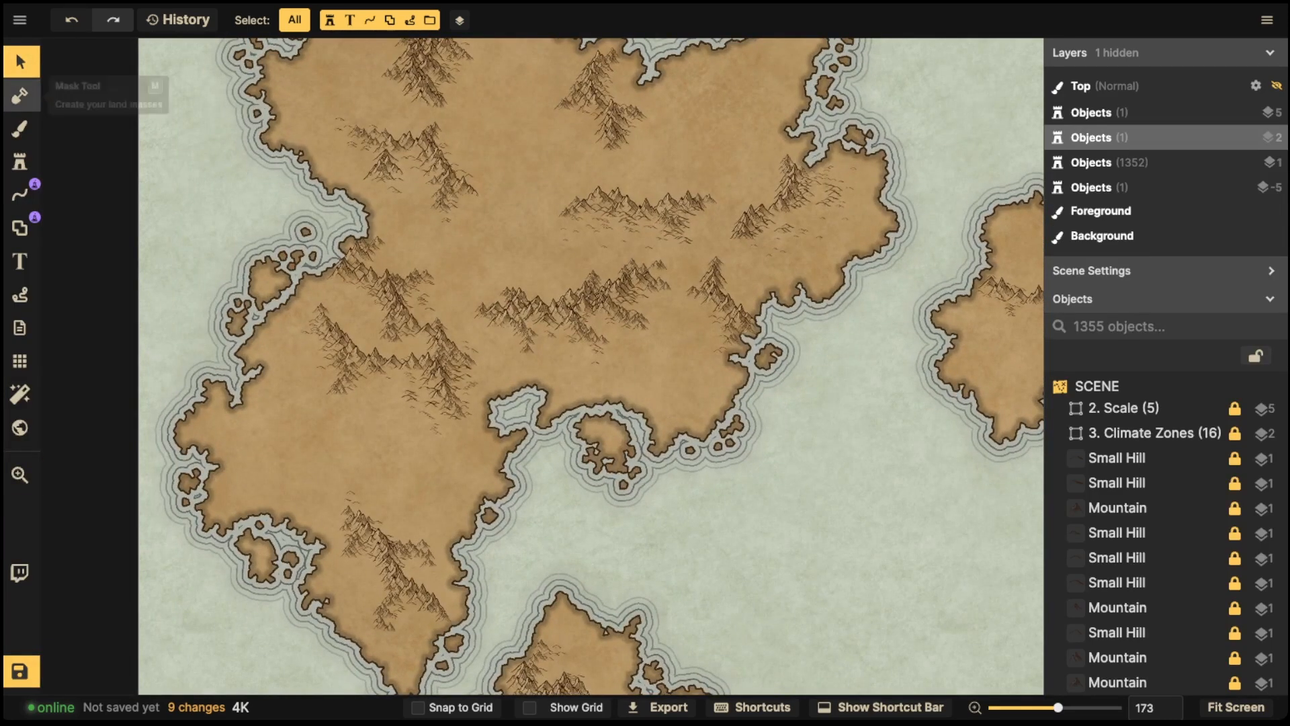
pyautogui.click(20, 95)
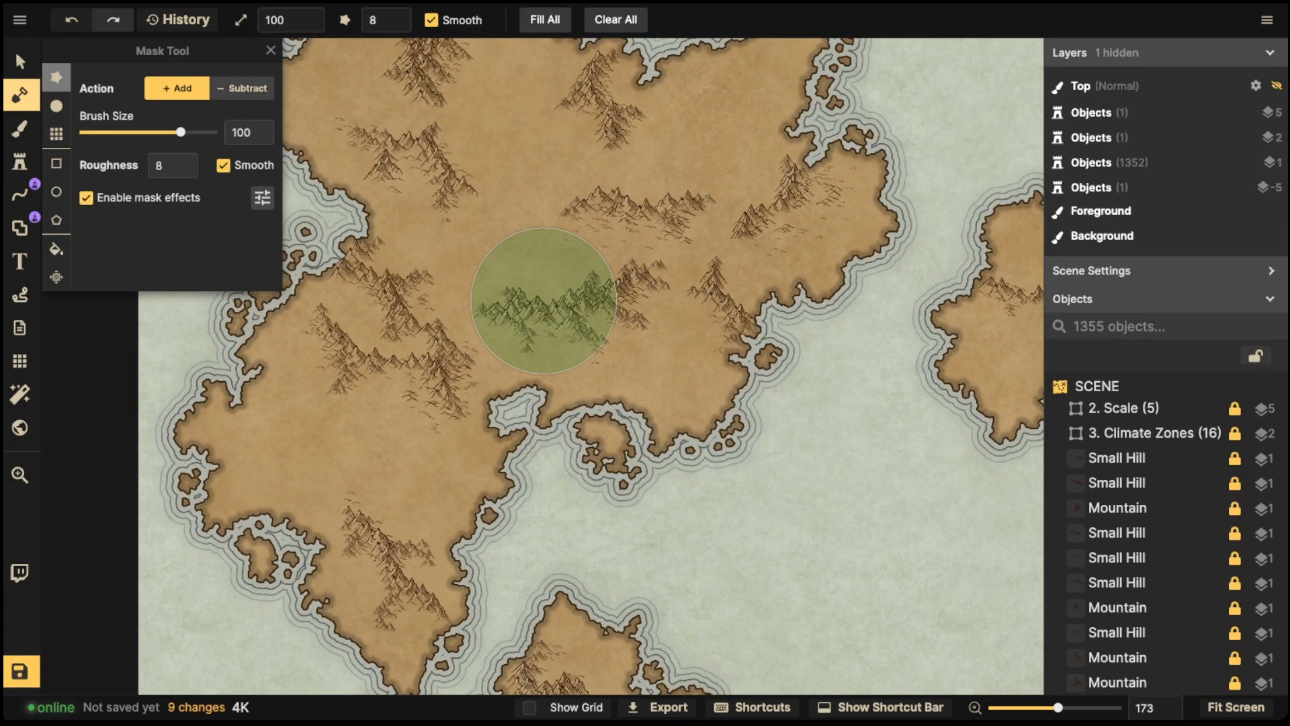
pyautogui.click(243, 88)
pyautogui.moveTo(130, 132); pyautogui.dragTo(84, 132)
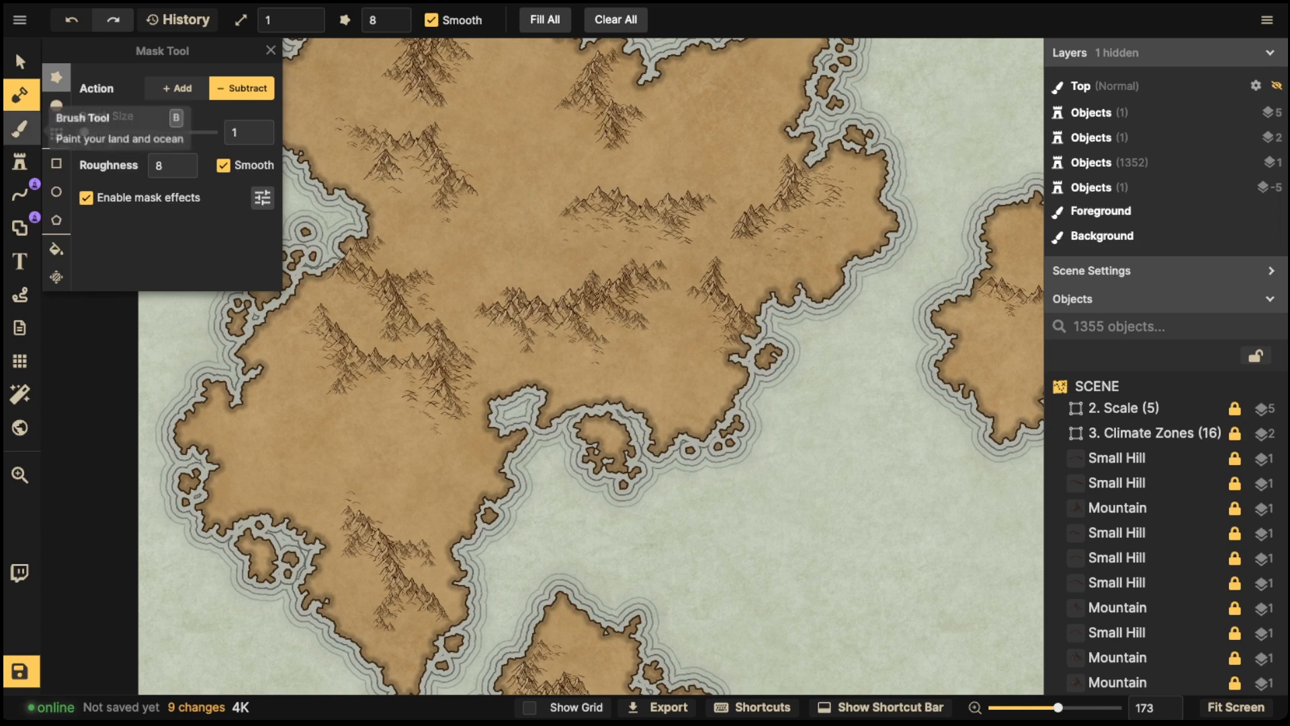
# - Carve a thin river channel inland from the central bay with the circle brush
pyautogui.moveTo(537, 398); pyautogui.dragTo(554, 383)
pyautogui.hotkey('ctrl', 'z')
pyautogui.click(57, 106)
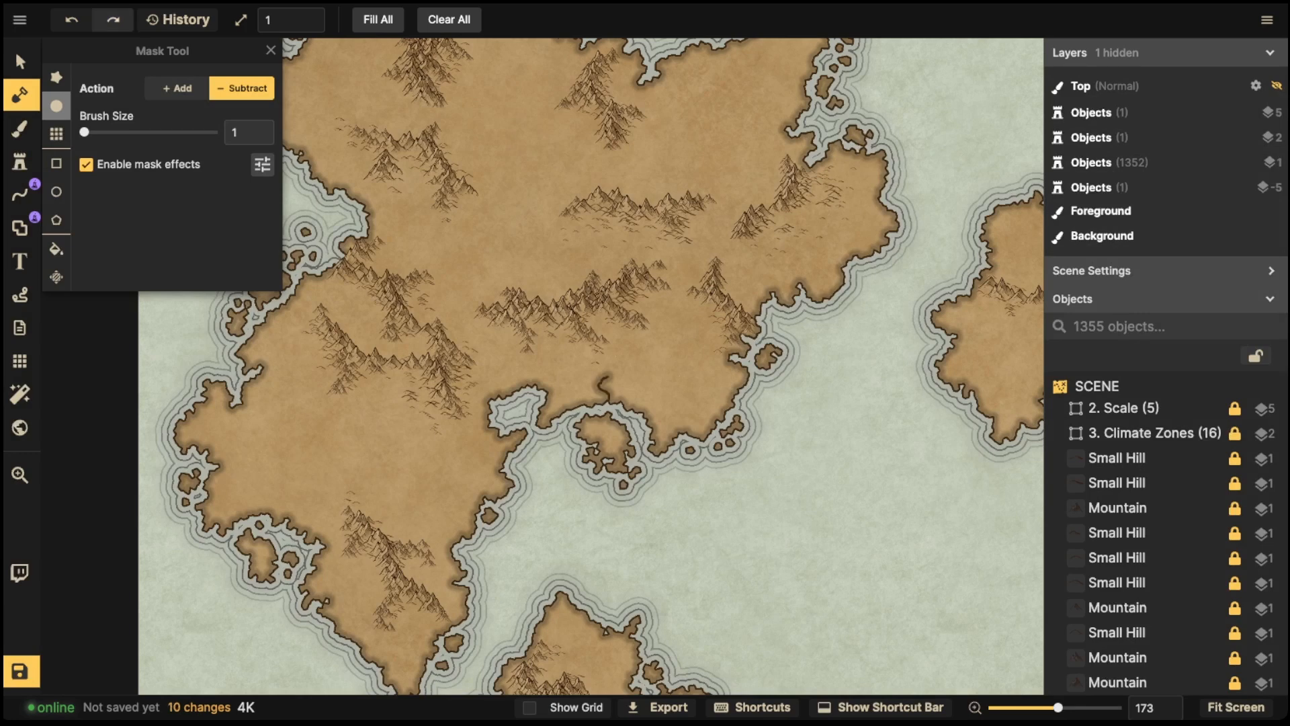
pyautogui.hotkey('ctrl', 'z')
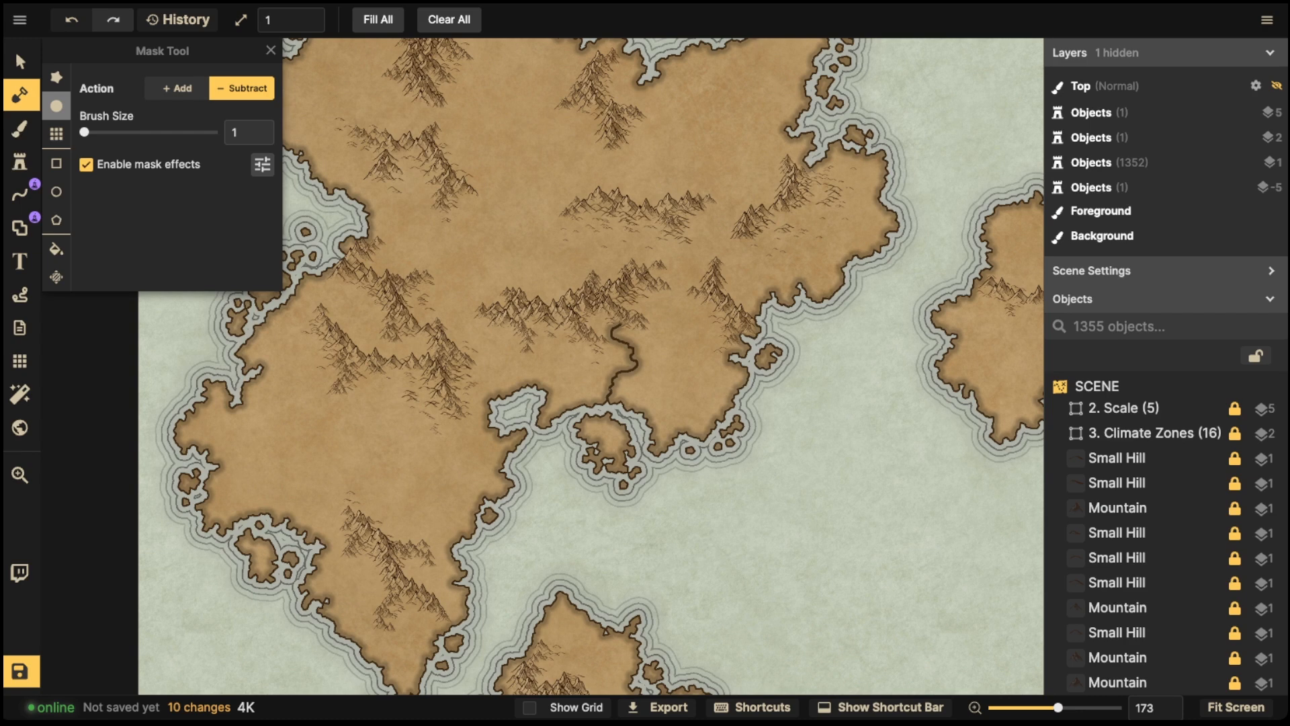
# - Lower the mask effects' stroke to 0.2, then reset the stroke to its default
pyautogui.click(262, 164)
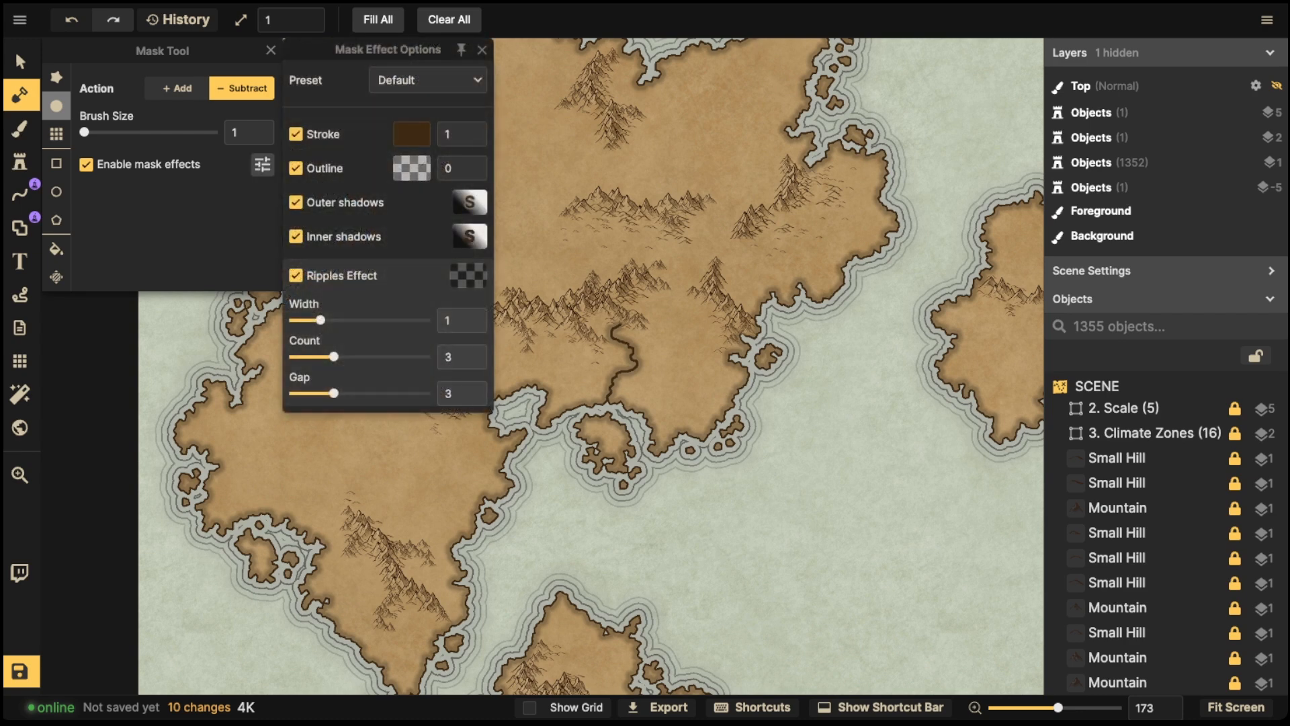
pyautogui.click(472, 140)
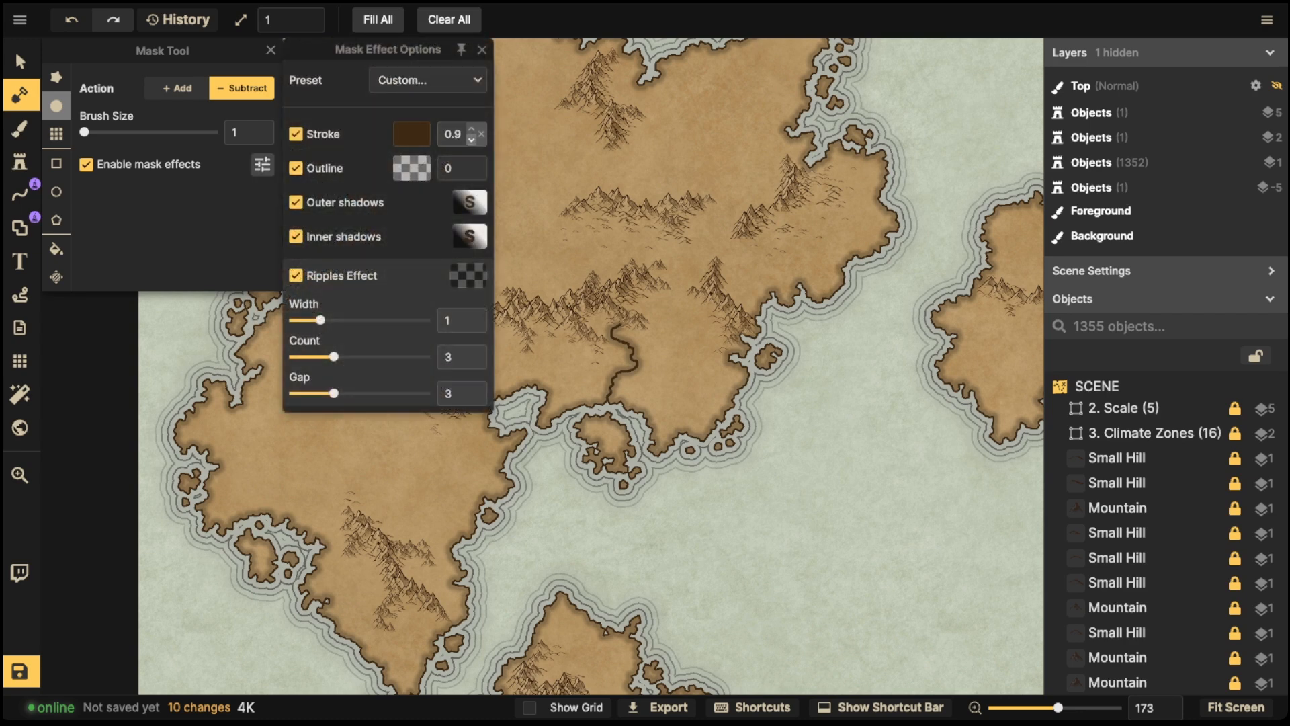
pyautogui.click(472, 140)
pyautogui.click(472, 140)
pyautogui.click(472, 140)
pyautogui.click(472, 139)
pyautogui.click(472, 140)
pyautogui.click(472, 139)
pyautogui.click(472, 139)
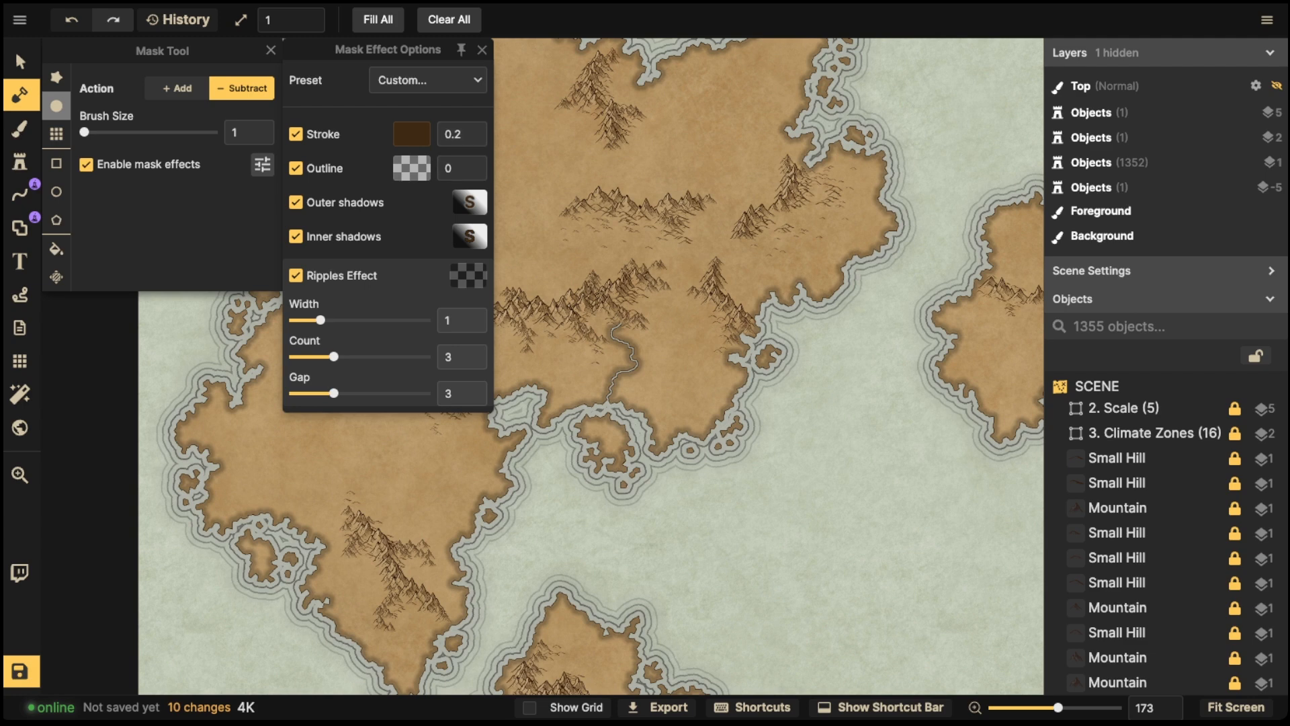
pyautogui.click(481, 134)
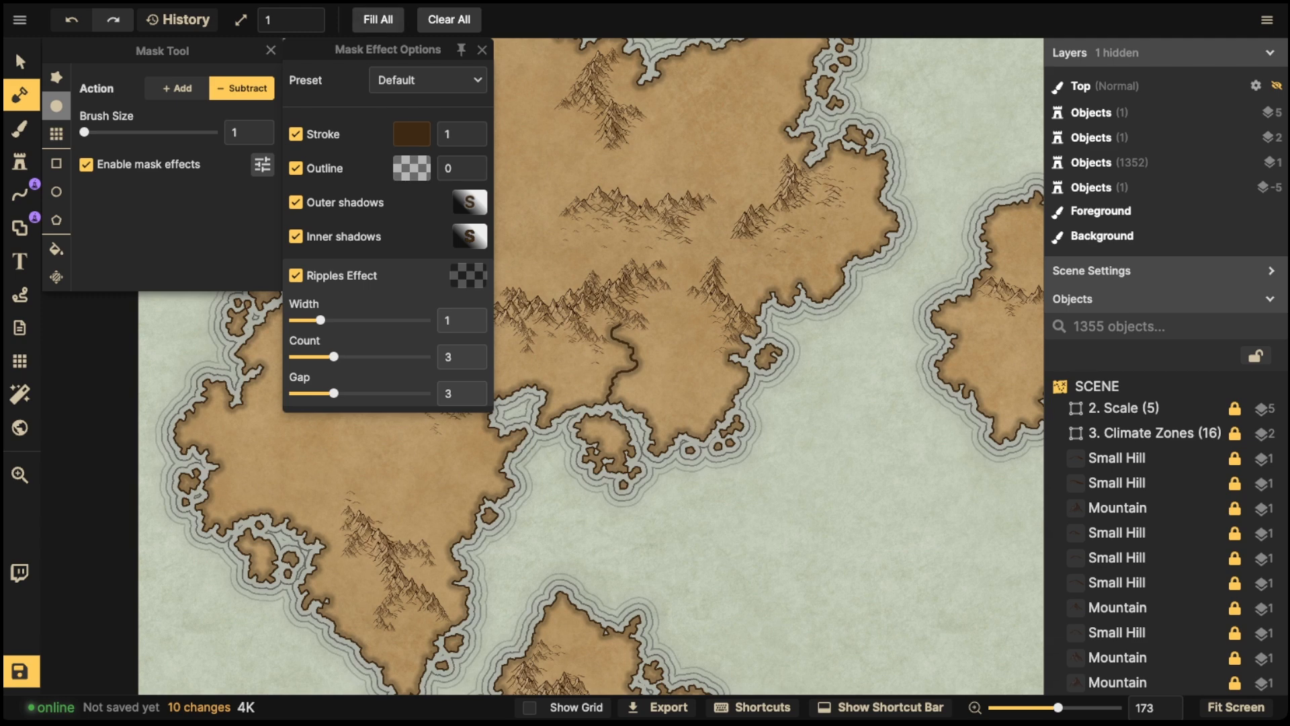
# - Carve two more winding rivers near the eastern coast and undo both
pyautogui.click(20, 62)
pyautogui.scroll(5, 609, 375)
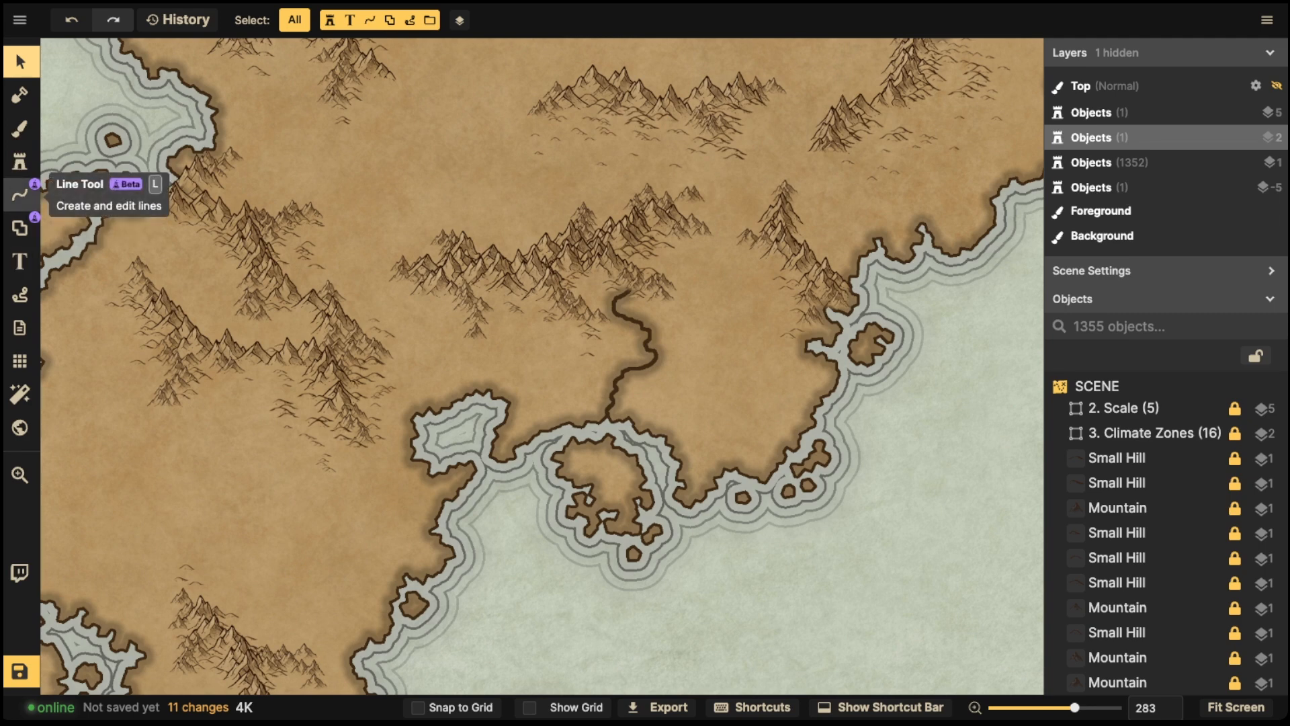
pyautogui.press('m')
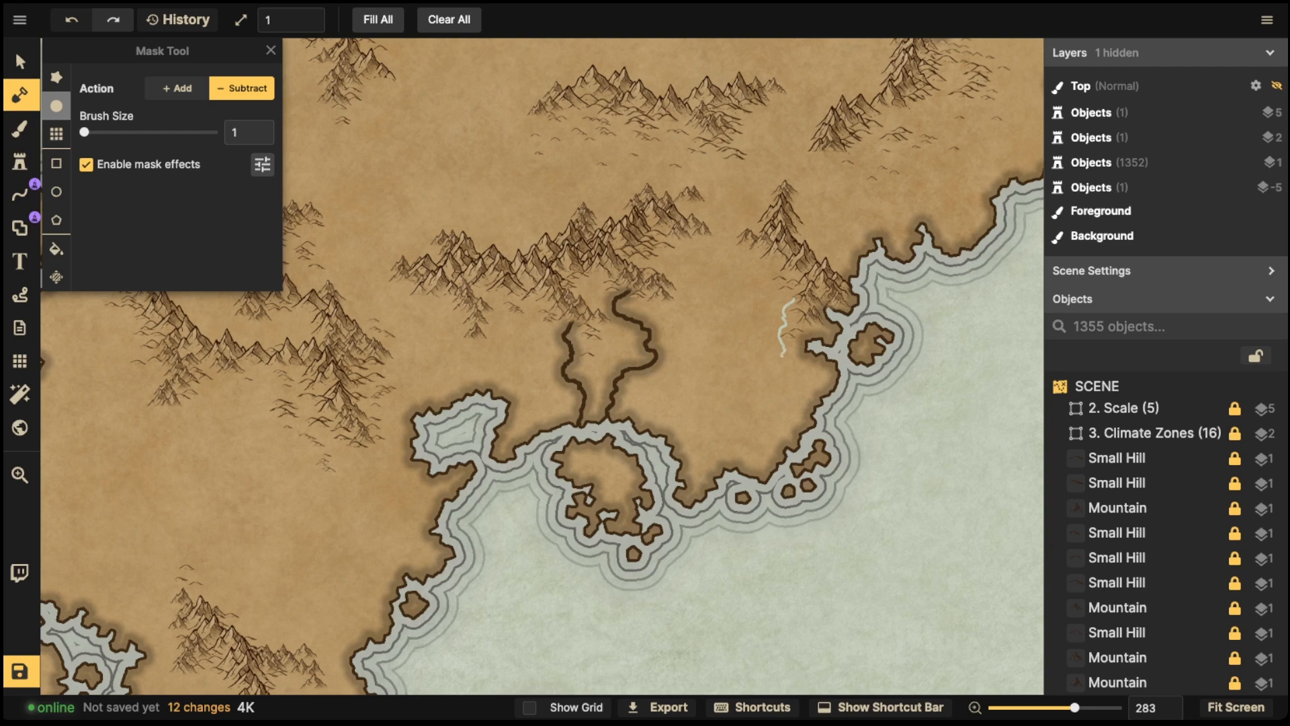
pyautogui.moveTo(783, 357)
pyautogui.mouseDown()
pyautogui.moveTo(764, 395)
pyautogui.moveTo(800, 408)
pyautogui.moveTo(799, 436)
pyautogui.mouseUp()
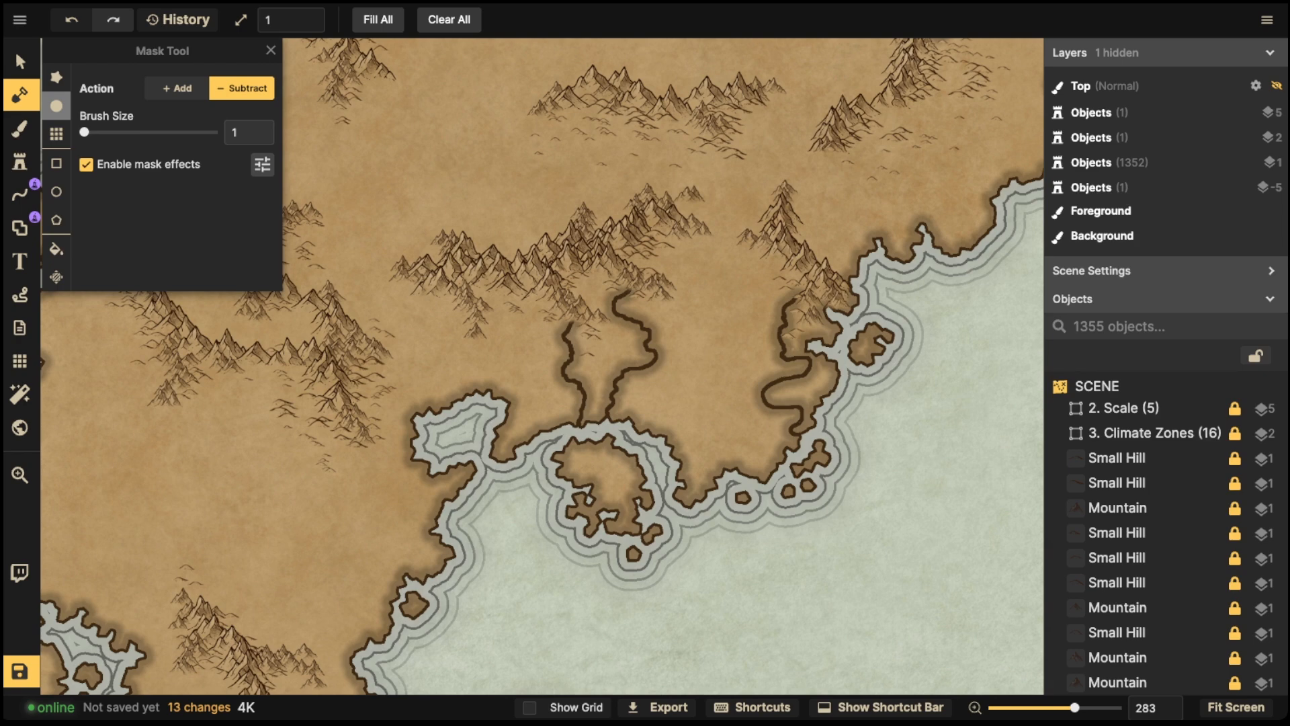
pyautogui.moveTo(798, 298)
pyautogui.mouseDown()
pyautogui.moveTo(695, 322)
pyautogui.moveTo(732, 355)
pyautogui.moveTo(718, 391)
pyautogui.moveTo(763, 430)
pyautogui.moveTo(753, 467)
pyautogui.mouseUp()
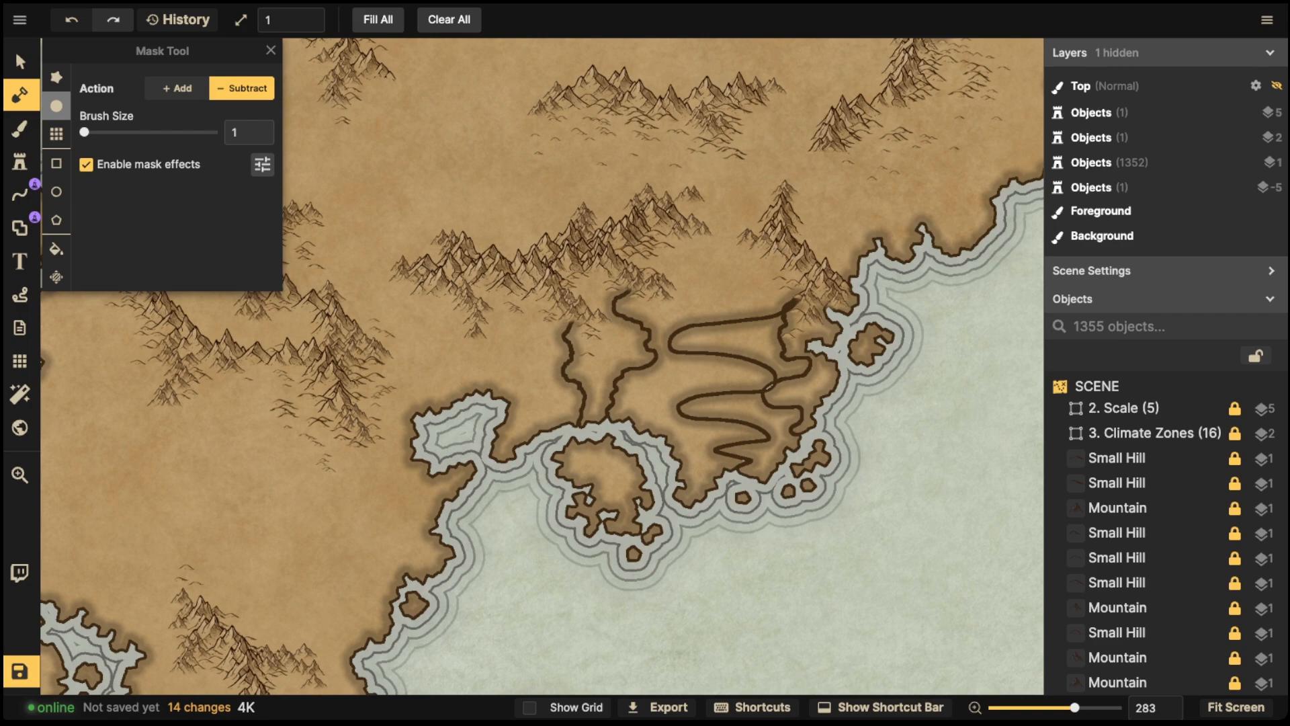
pyautogui.hotkey('ctrl', 'z')
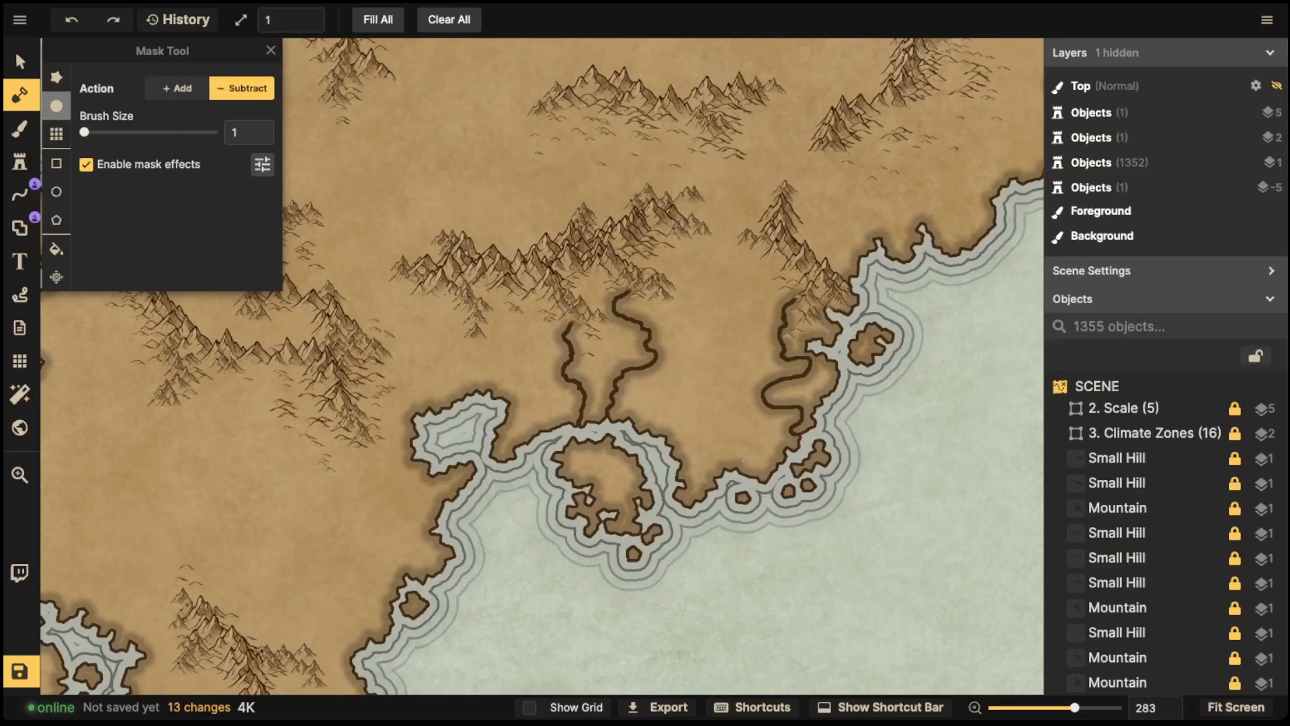
pyautogui.hotkey('ctrl', 'z')
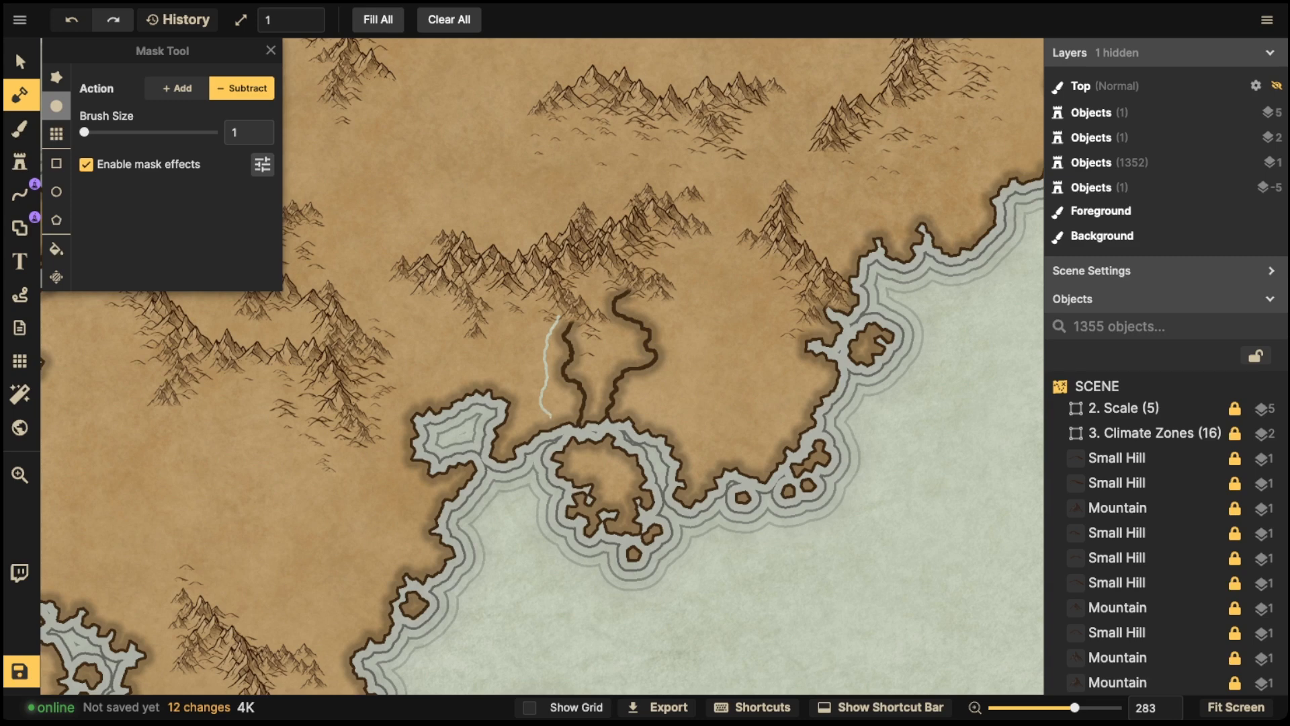
# - Carve three rivers running down to the central bay and undo the last one
pyautogui.moveTo(553, 428); pyautogui.dragTo(555, 430)
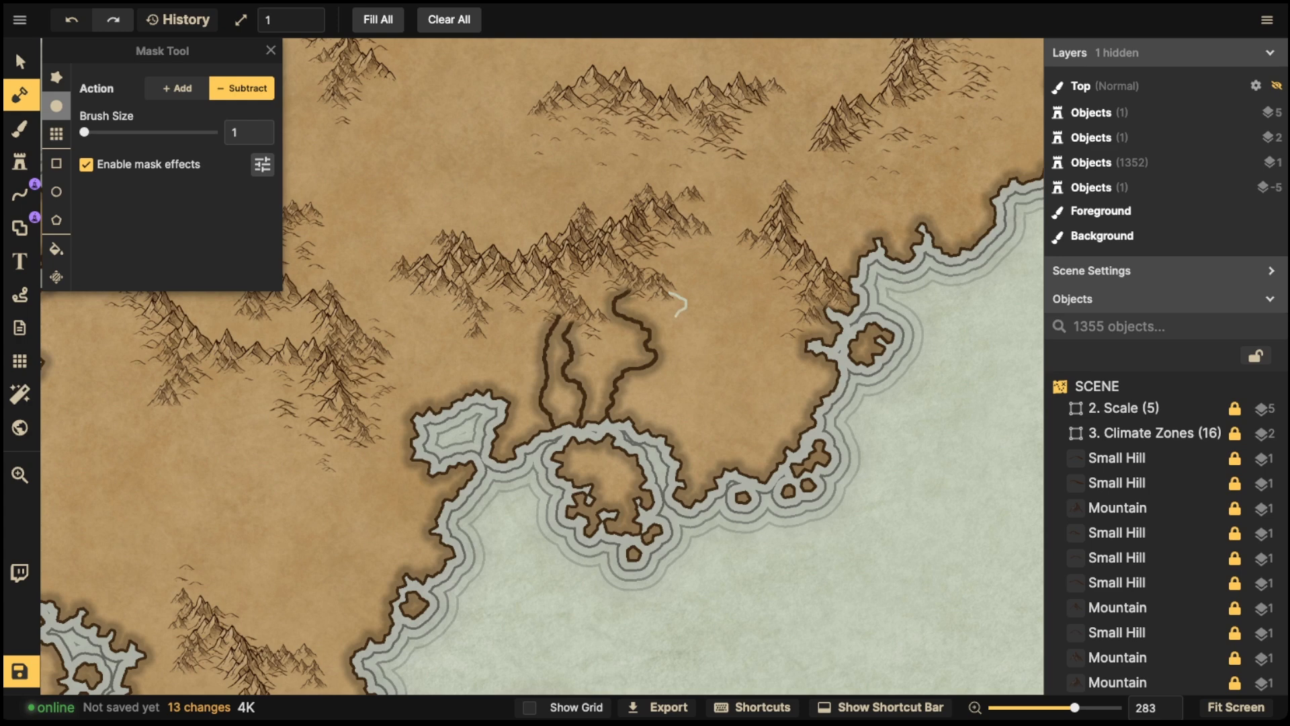
pyautogui.moveTo(697, 326)
pyautogui.mouseDown()
pyautogui.moveTo(698, 378)
pyautogui.moveTo(656, 401)
pyautogui.moveTo(653, 436)
pyautogui.mouseUp()
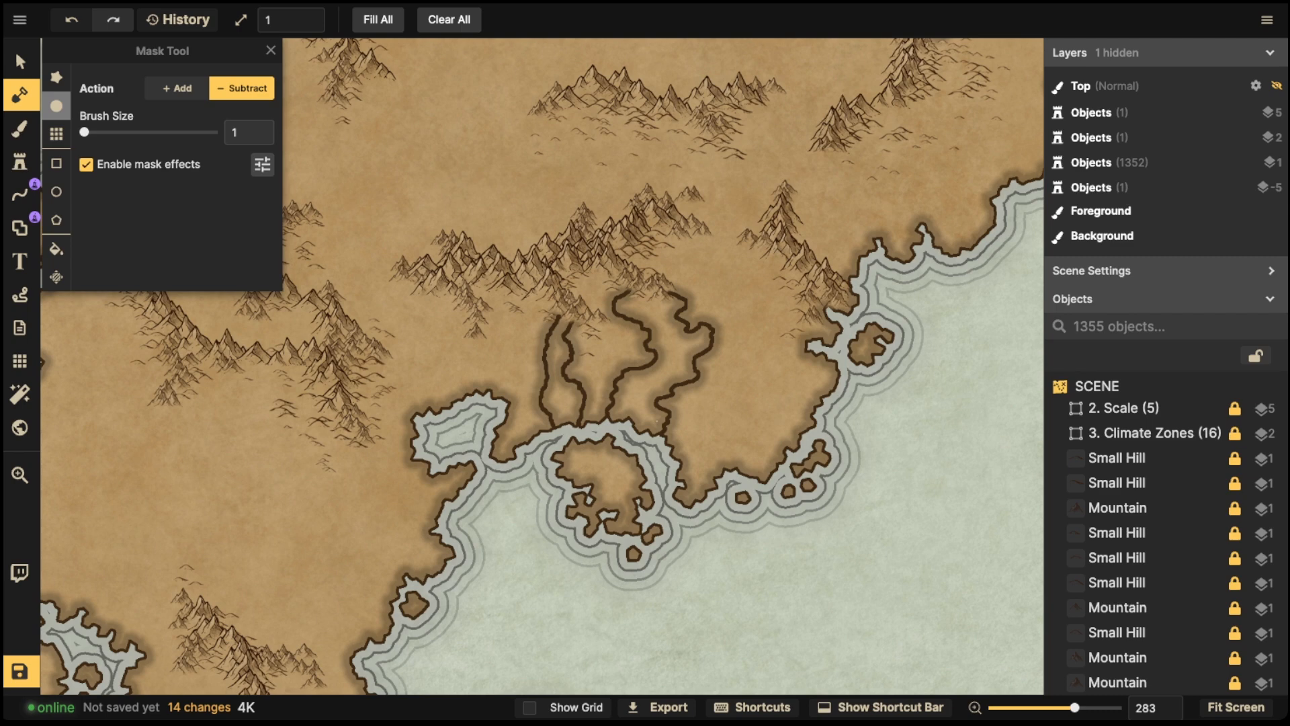
pyautogui.moveTo(767, 256); pyautogui.dragTo(775, 358)
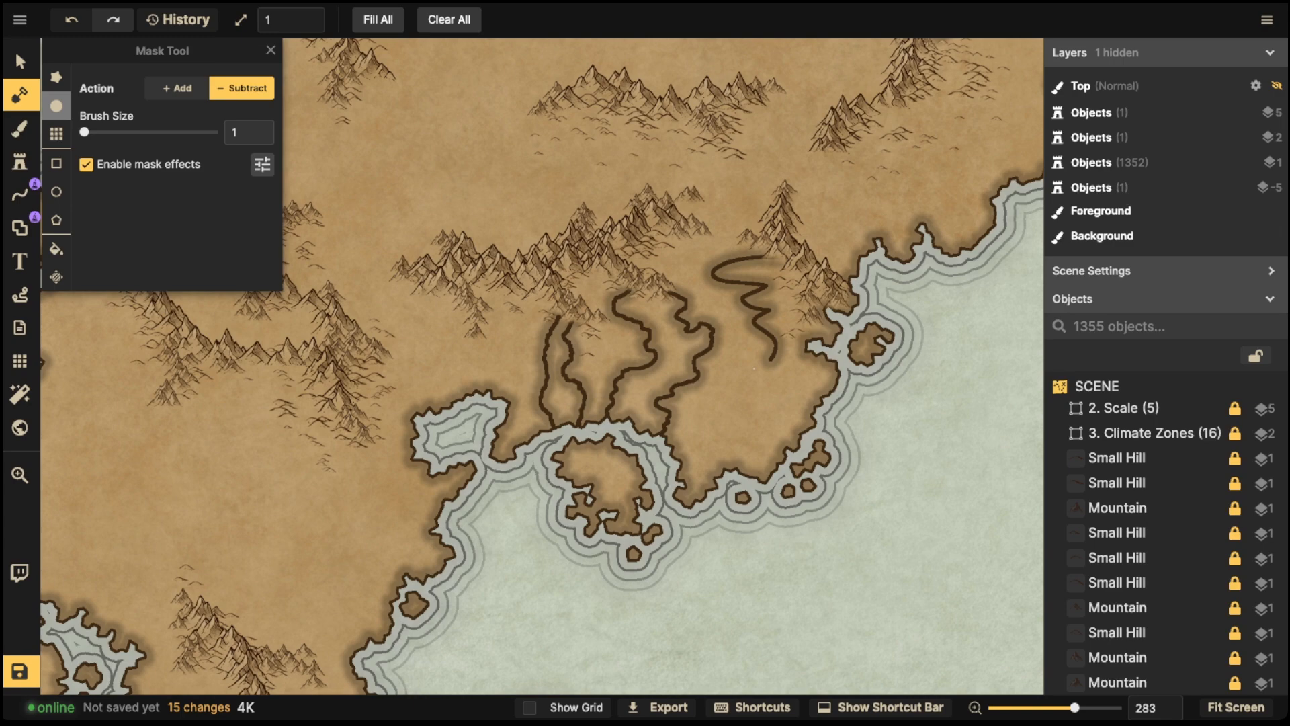
pyautogui.hotkey('ctrl', 'z')
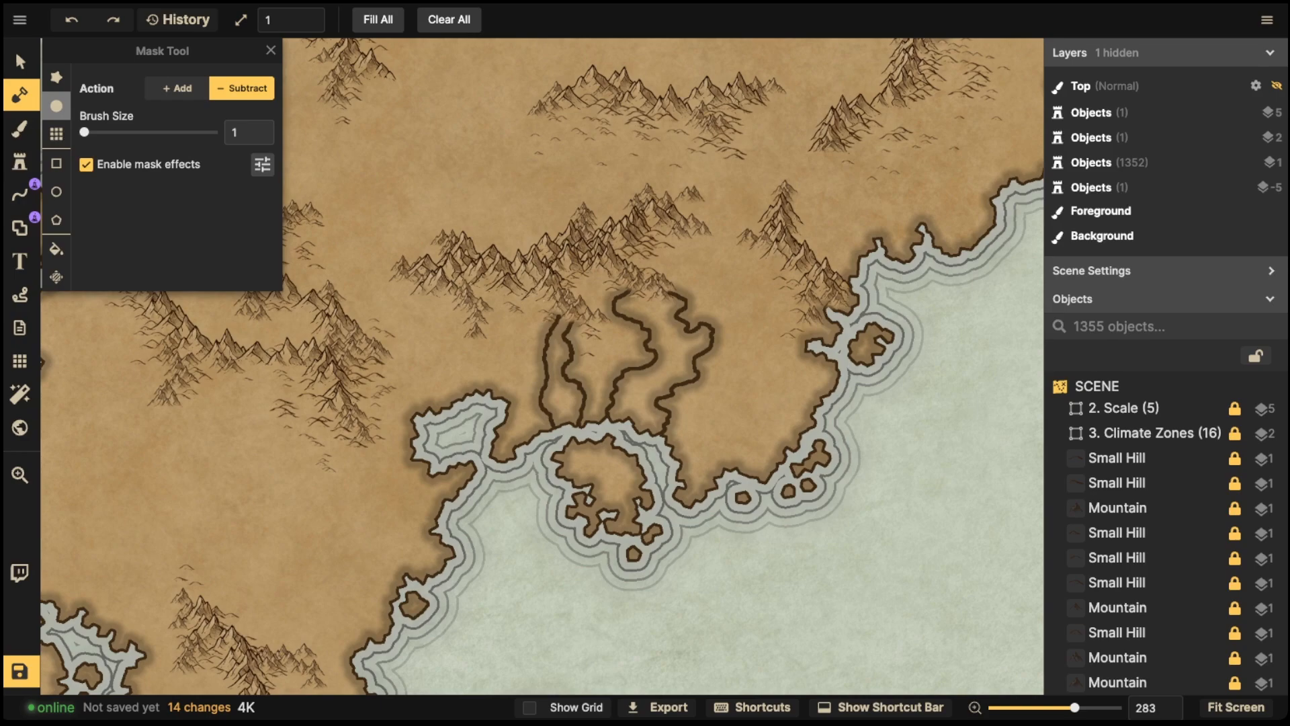
# - Restore the change history to entry 10, Update mask effects: Foreground
pyautogui.click(178, 20)
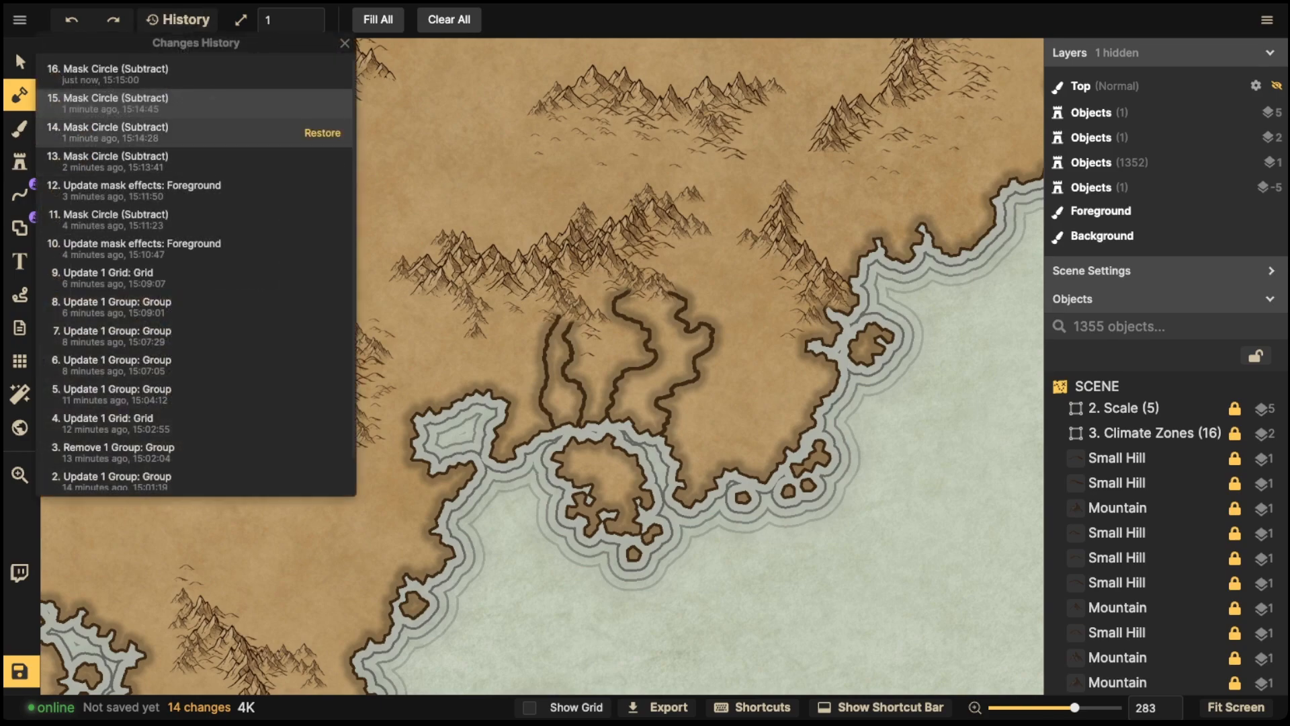
pyautogui.click(322, 133)
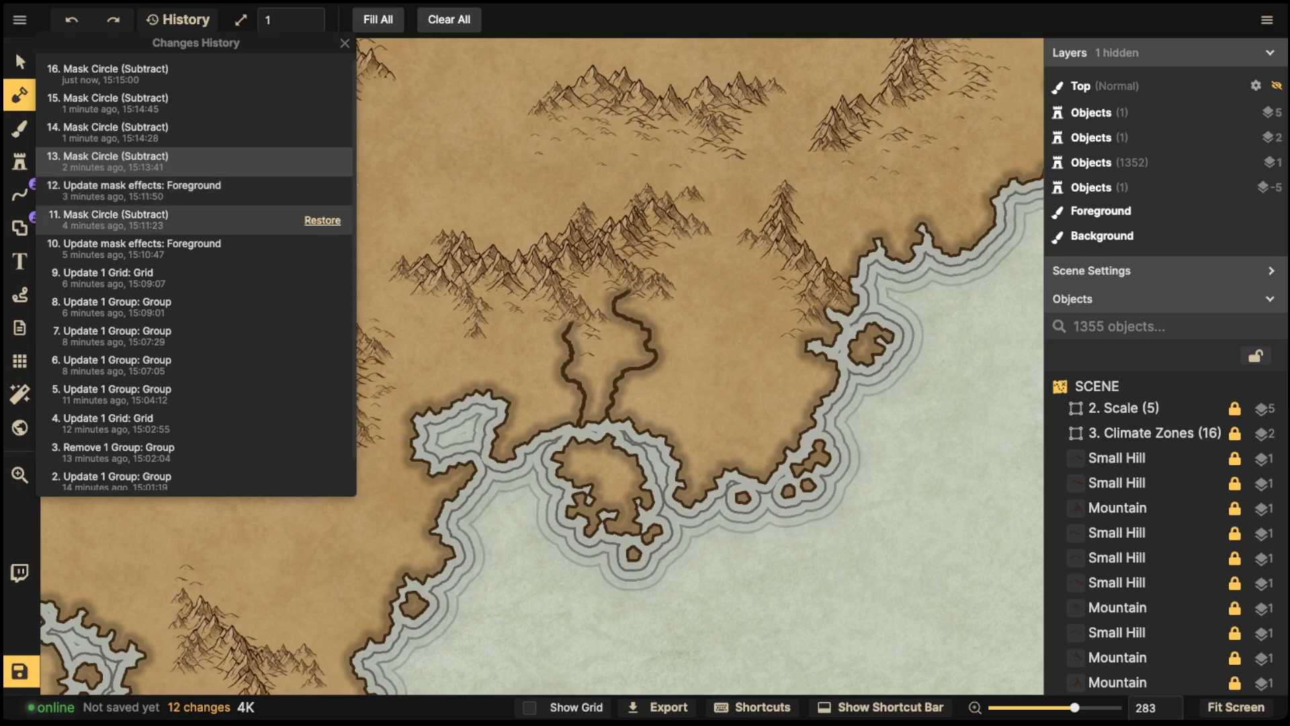
pyautogui.click(322, 220)
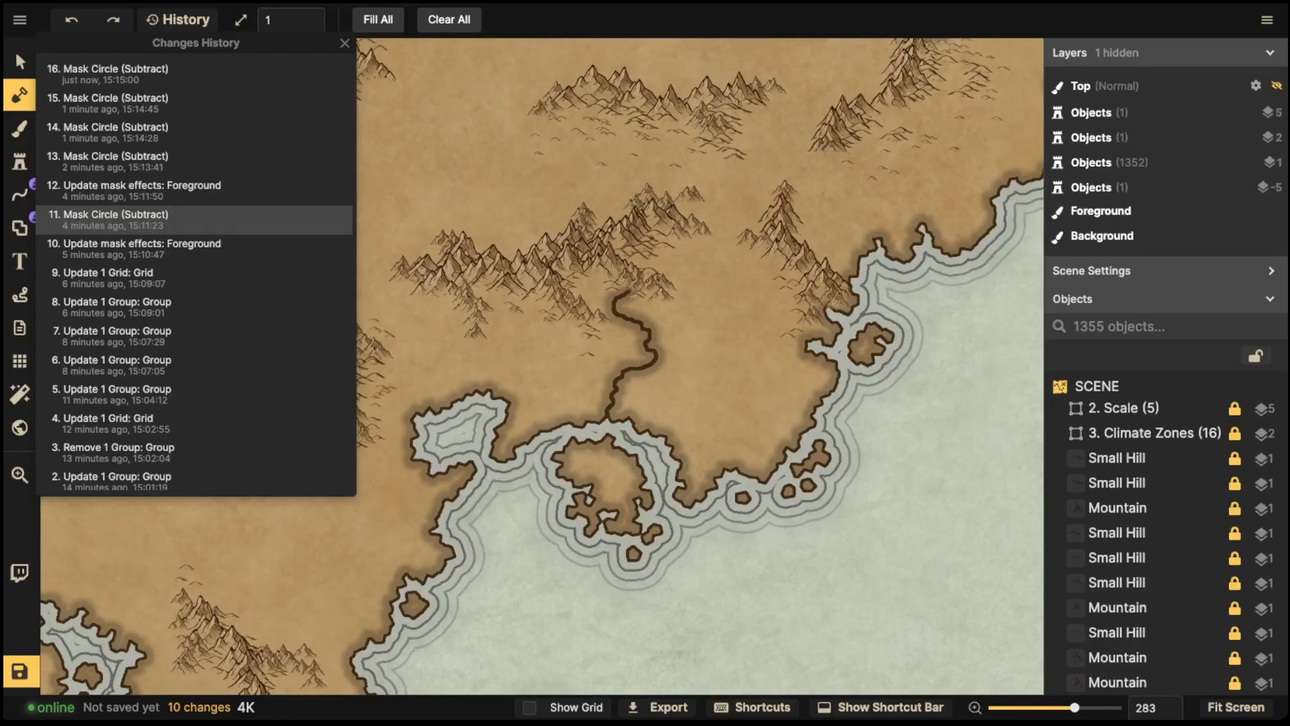
pyautogui.click(322, 248)
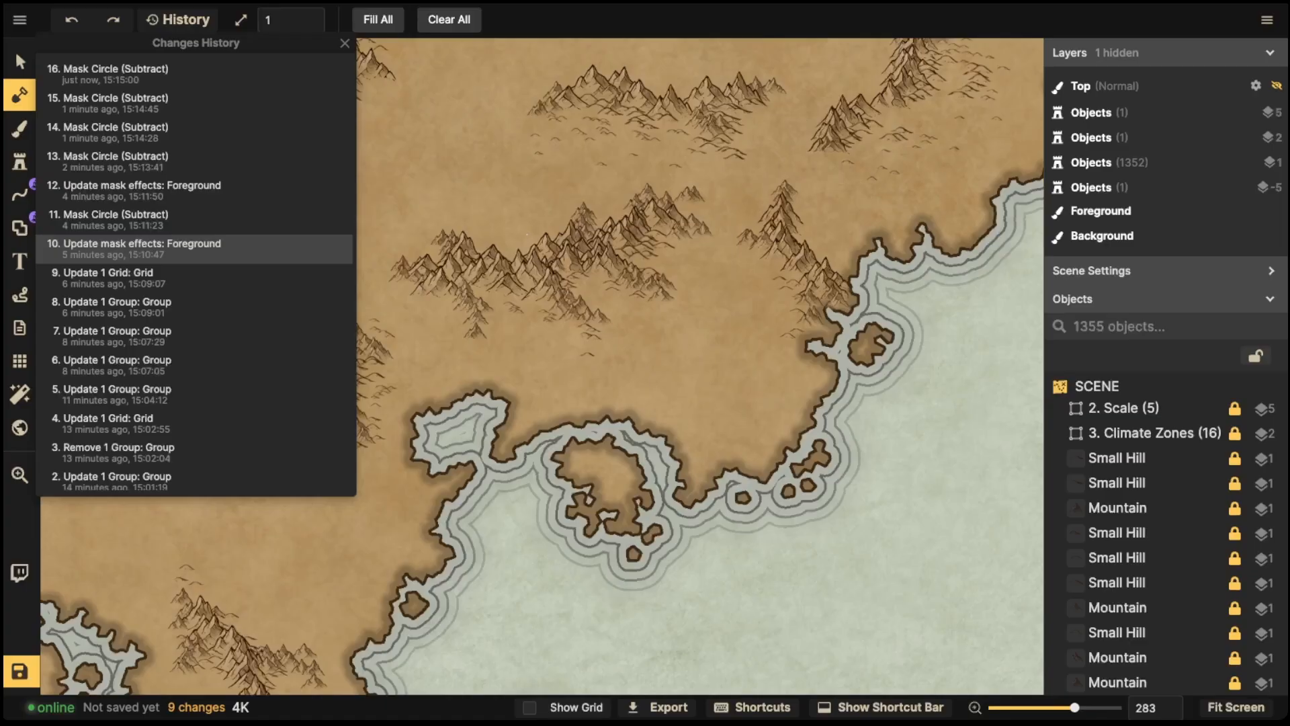
pyautogui.click(345, 43)
pyautogui.scroll(-2, 416, 134)
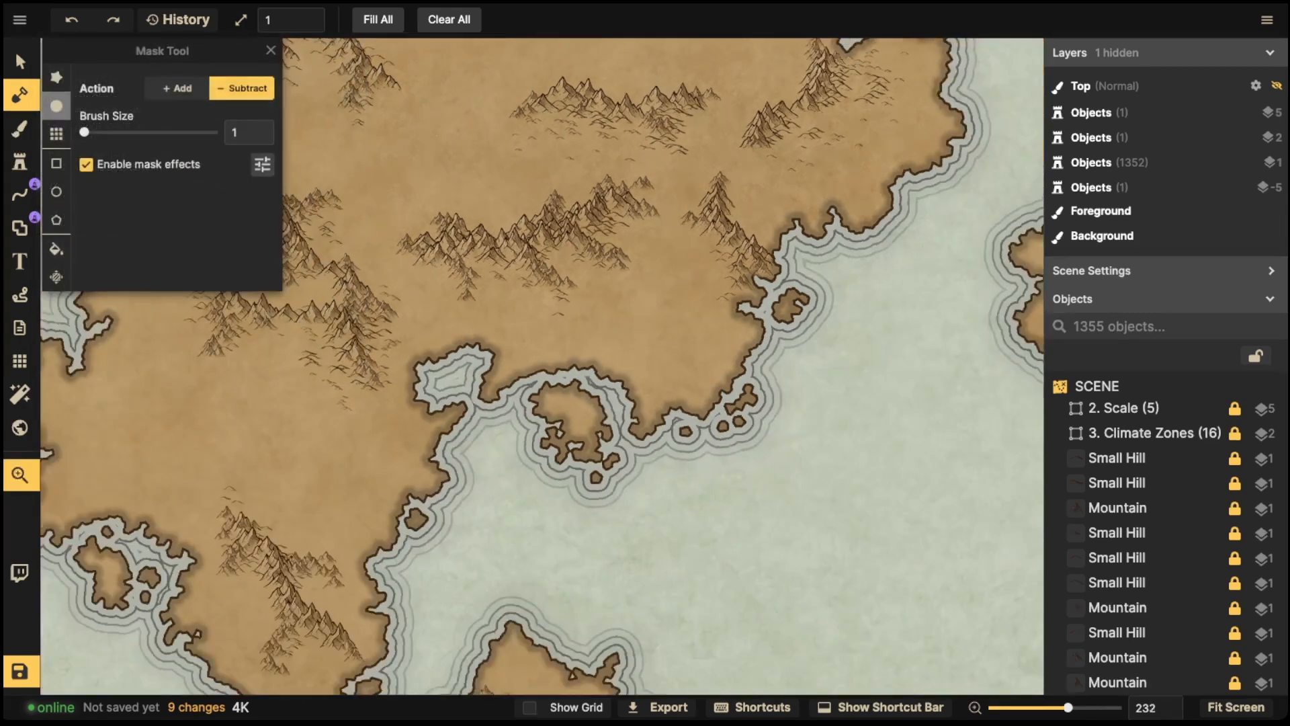
# - Carve a river from the western bay into the southwestern peninsula's mountains
pyautogui.moveTo(416, 134); pyautogui.dragTo(437, 239)
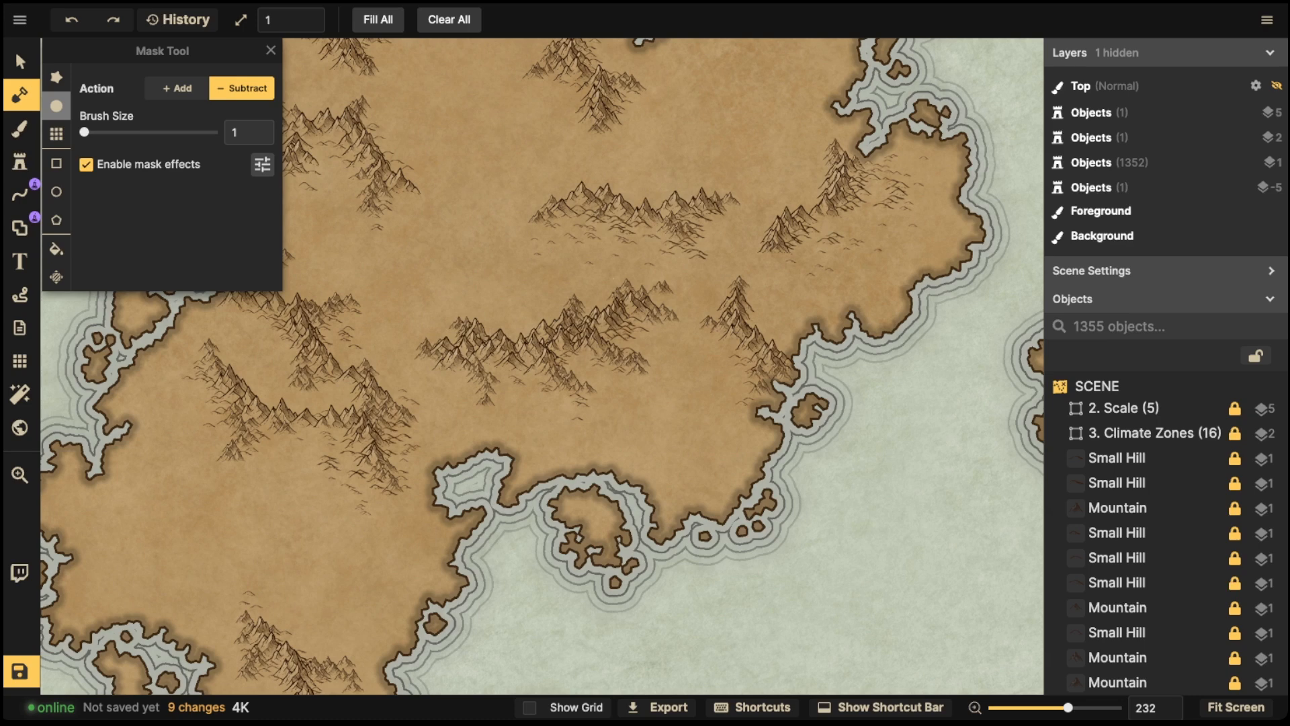
pyautogui.click(271, 51)
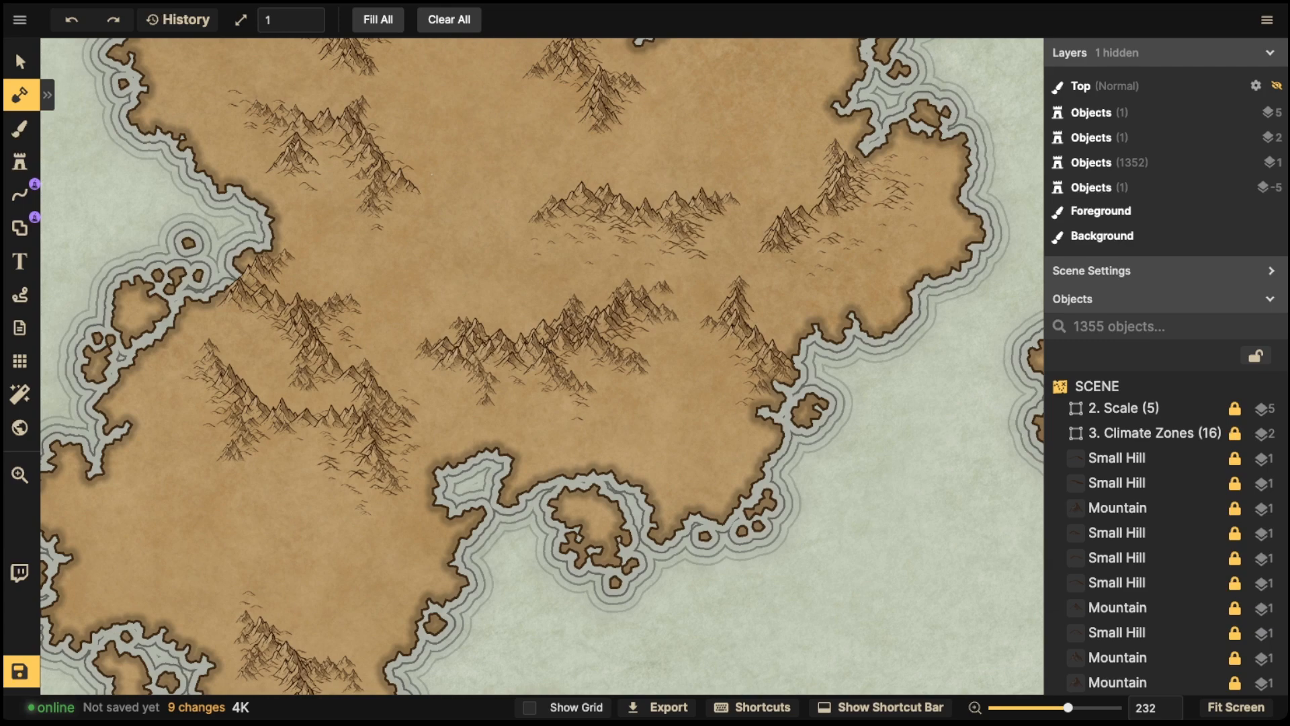
pyautogui.scroll(-5, 390, 302)
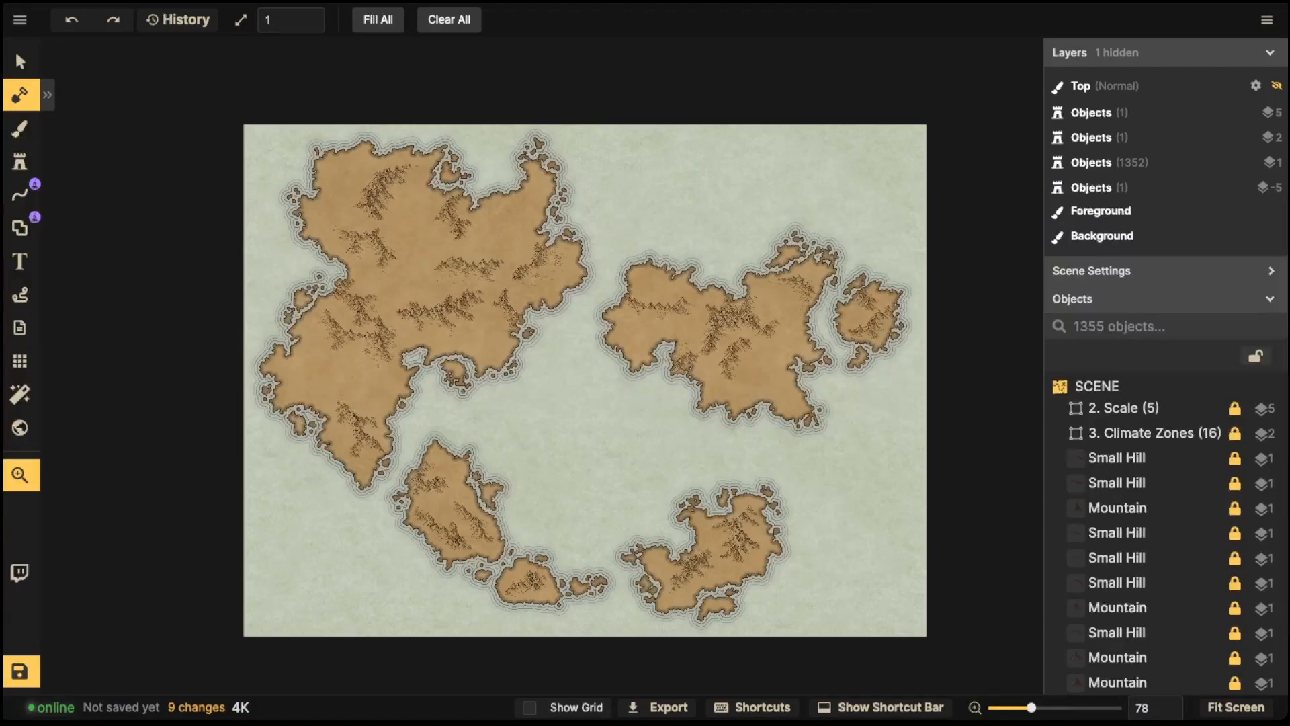
pyautogui.moveTo(584, 380); pyautogui.dragTo(611, 345)
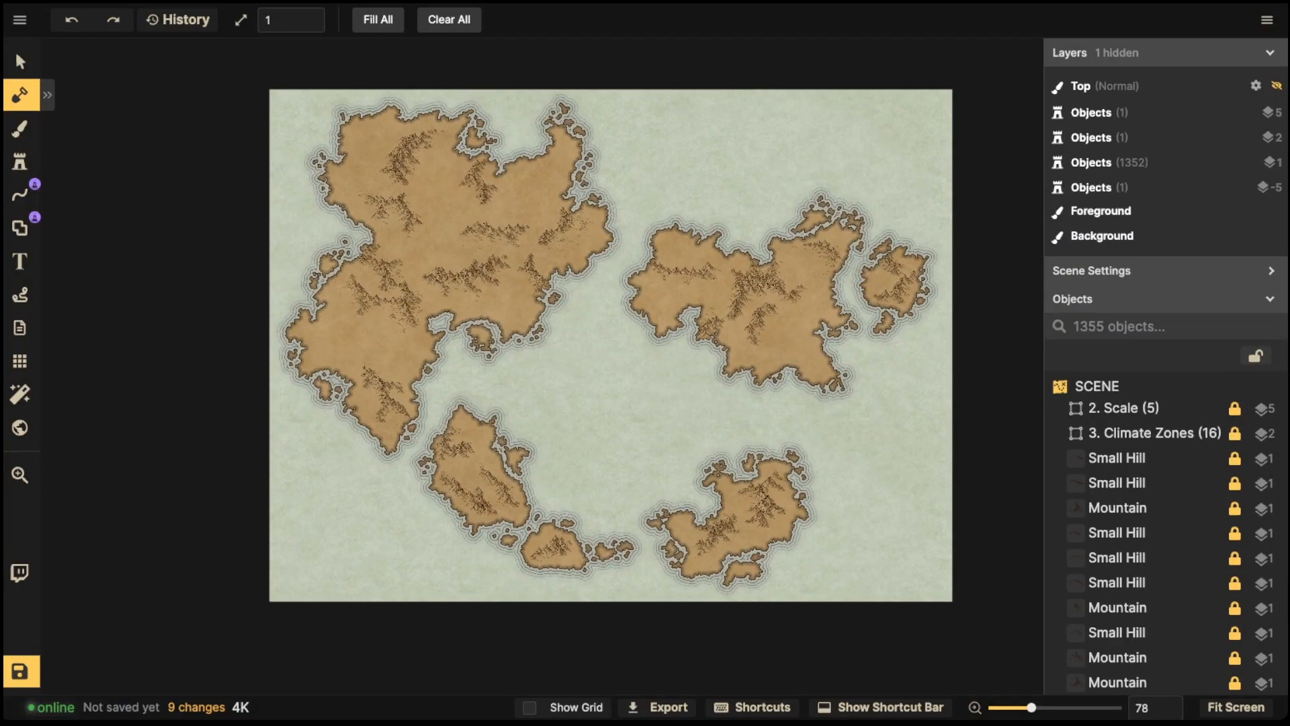
pyautogui.scroll(5, 410, 302)
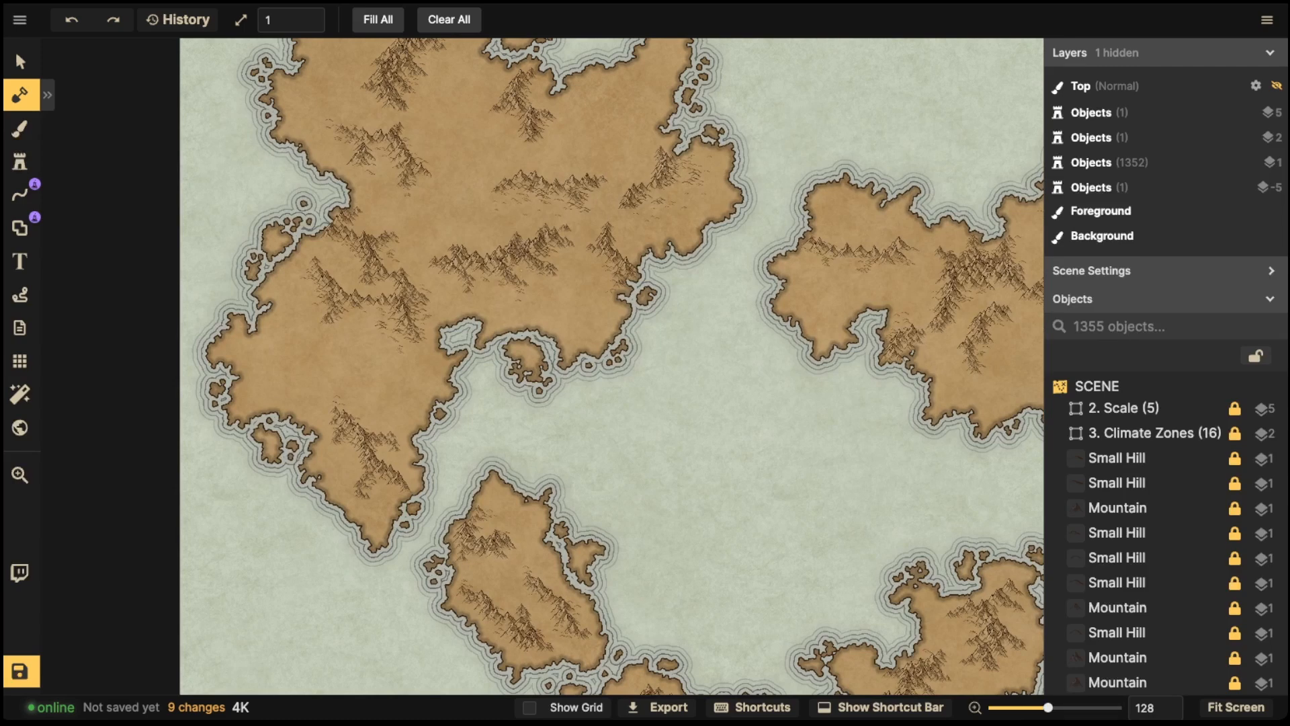
pyautogui.scroll(3, 612, 366)
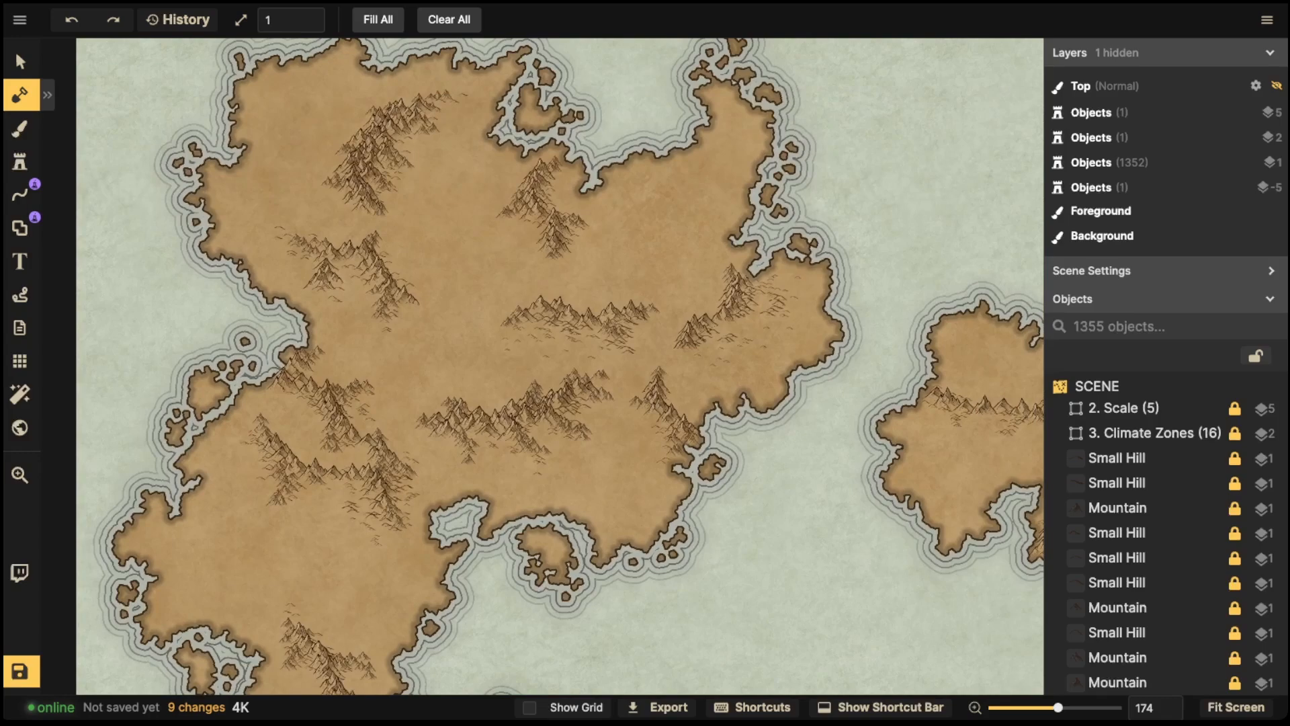
pyautogui.scroll(-3, 455, 262)
pyautogui.moveTo(454, 262); pyautogui.dragTo(139, 122)
pyautogui.moveTo(571, 471); pyautogui.dragTo(757, 347)
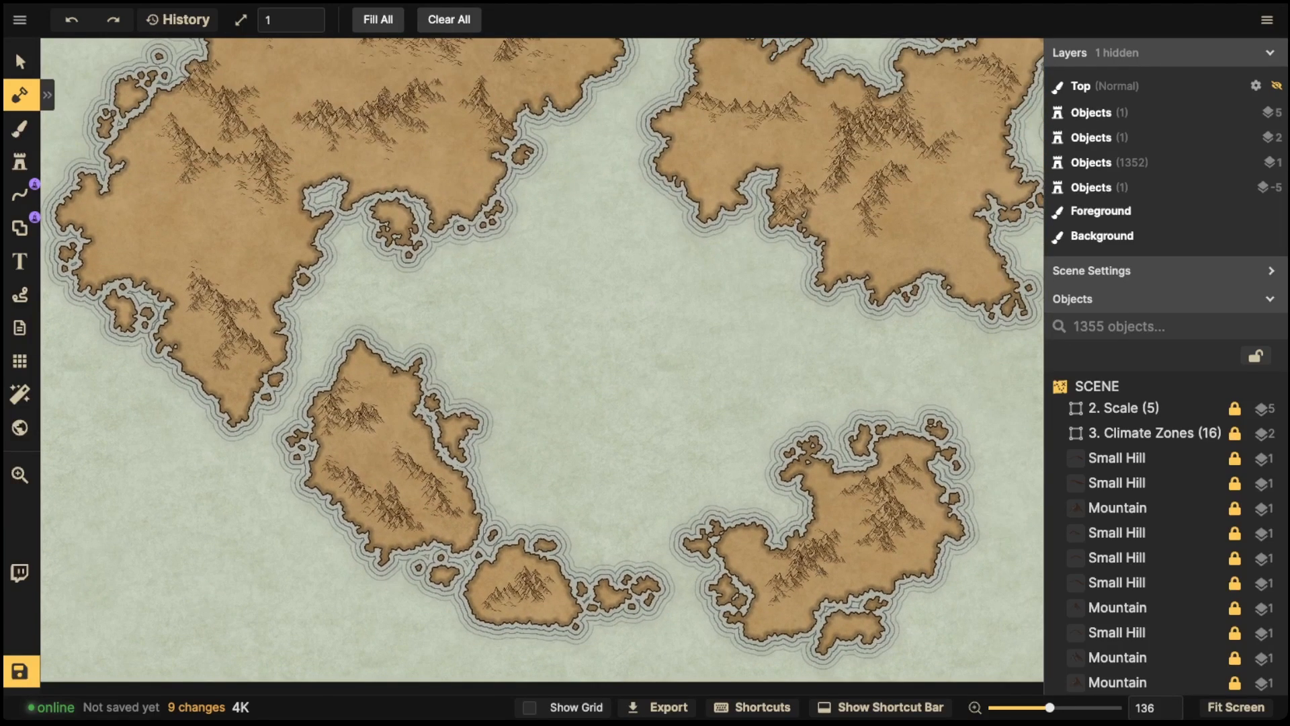
pyautogui.moveTo(256, 164); pyautogui.dragTo(469, 260)
pyautogui.scroll(4, 469, 261)
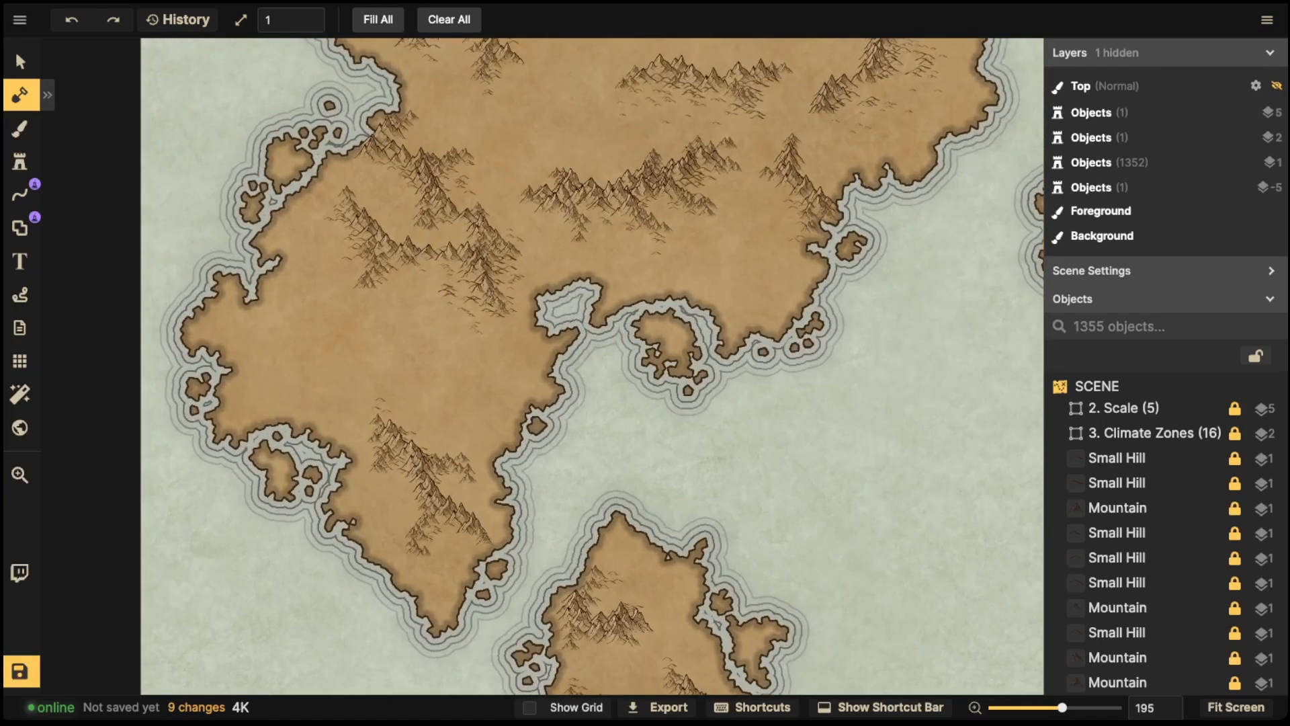
pyautogui.scroll(2, 387, 269)
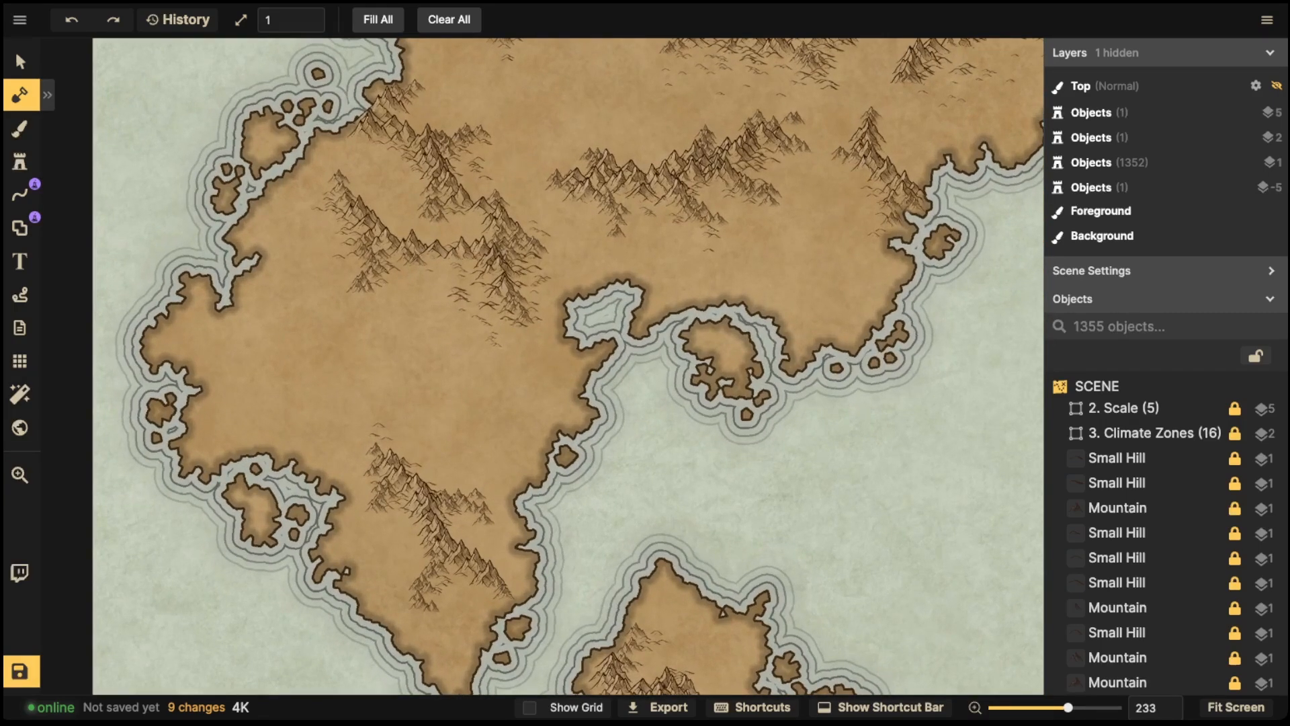
pyautogui.scroll(3, 388, 268)
pyautogui.moveTo(388, 269); pyautogui.dragTo(449, 314)
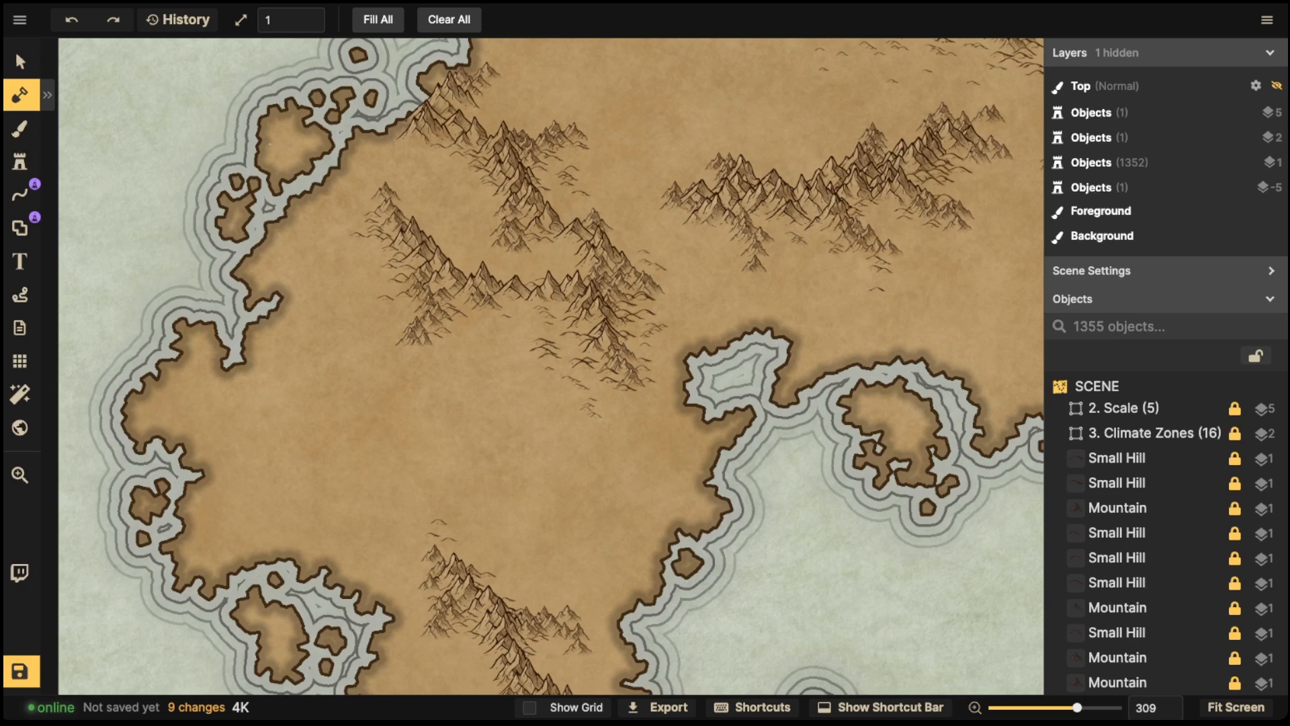
pyautogui.moveTo(431, 457); pyautogui.dragTo(549, 240)
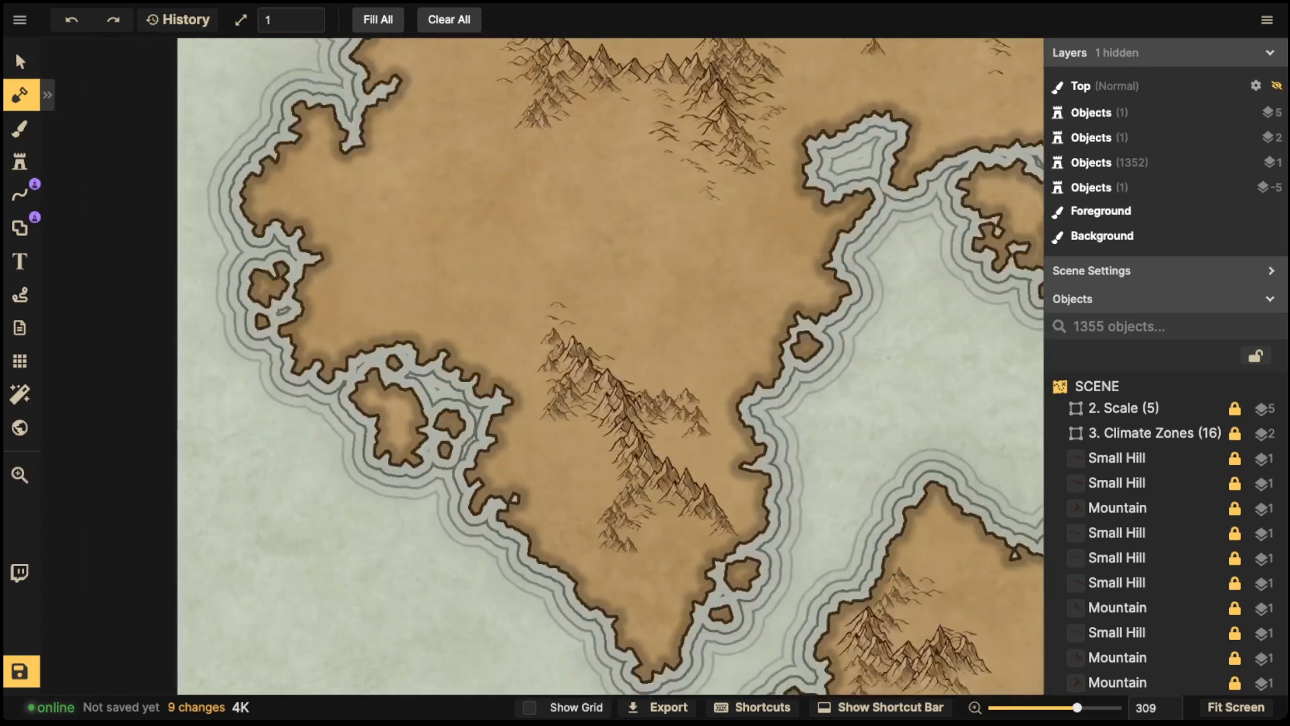
pyautogui.moveTo(610, 428); pyautogui.dragTo(596, 434)
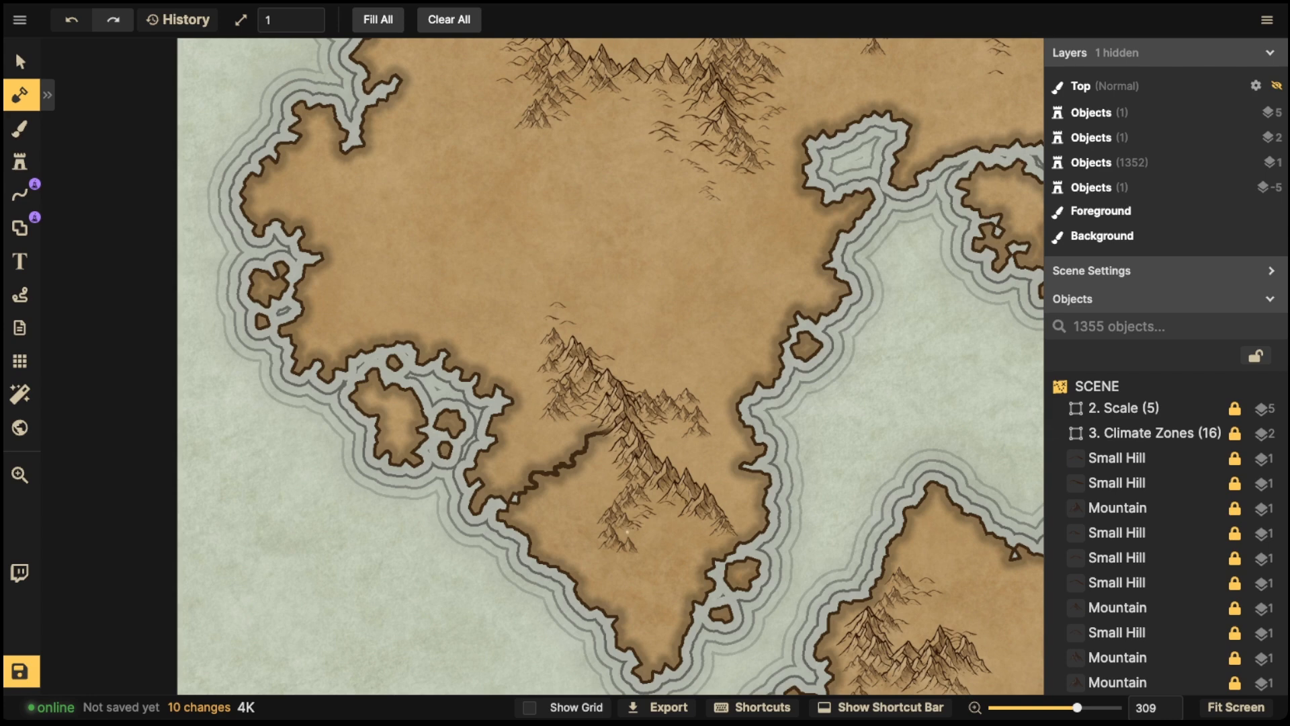
# - Carve a small lake in the peninsula with a river running from it down to the southern coast
pyautogui.moveTo(625, 536); pyautogui.dragTo(636, 537)
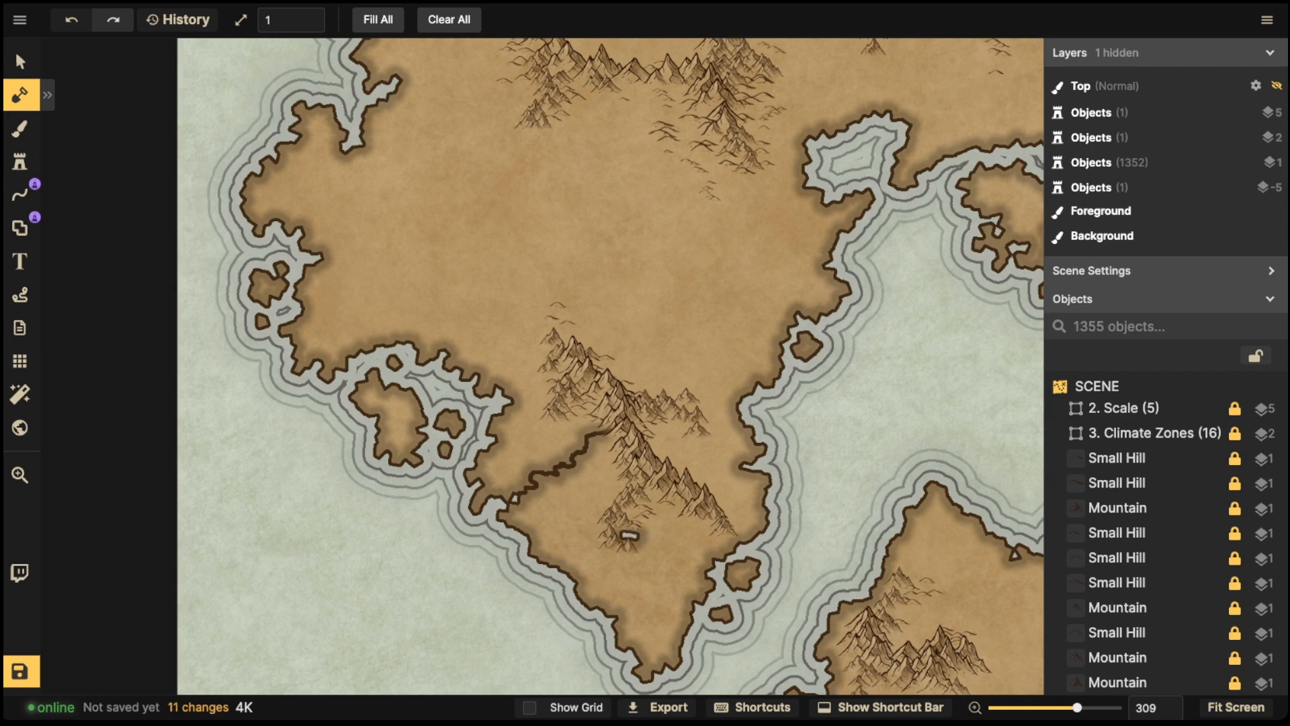
pyautogui.click(636, 537)
pyautogui.moveTo(601, 606); pyautogui.dragTo(600, 613)
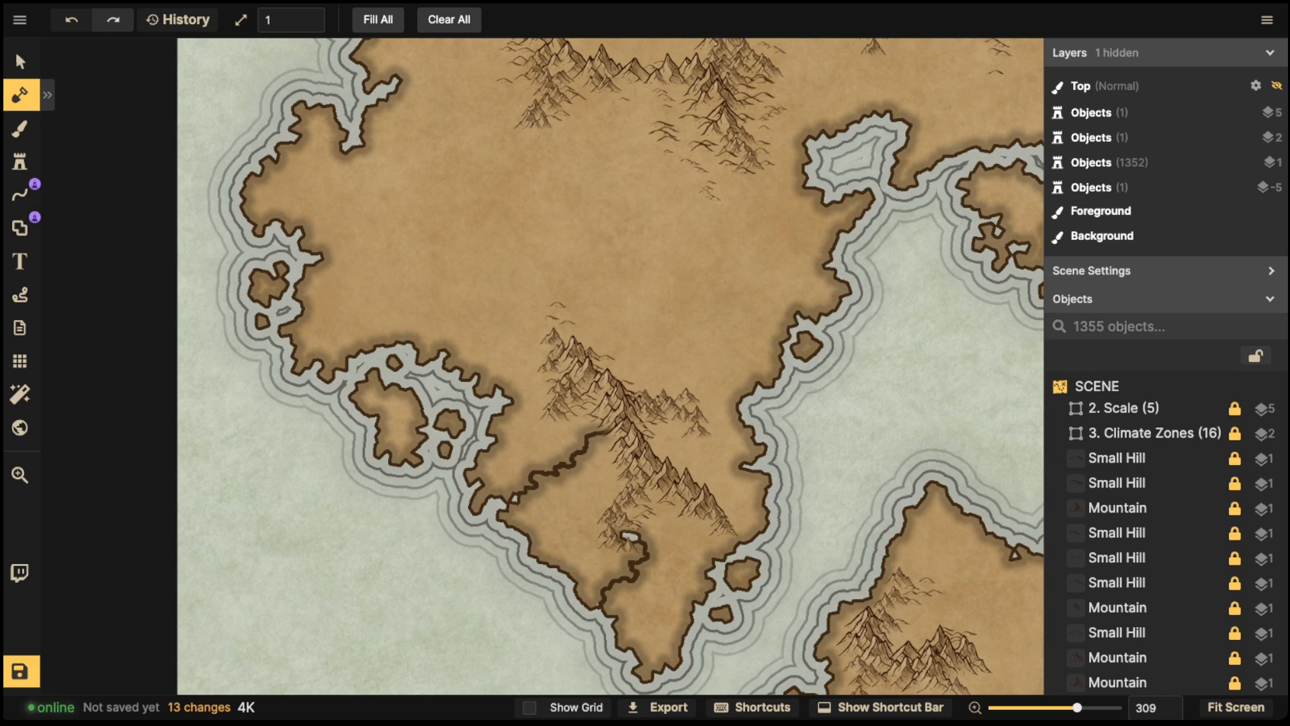
# - Carve a winding river from the western coast into the northern mountain range
pyautogui.press('space')
pyautogui.moveTo(621, 202); pyautogui.dragTo(555, 465)
pyautogui.press('space')
pyautogui.moveTo(564, 158); pyautogui.dragTo(590, 178)
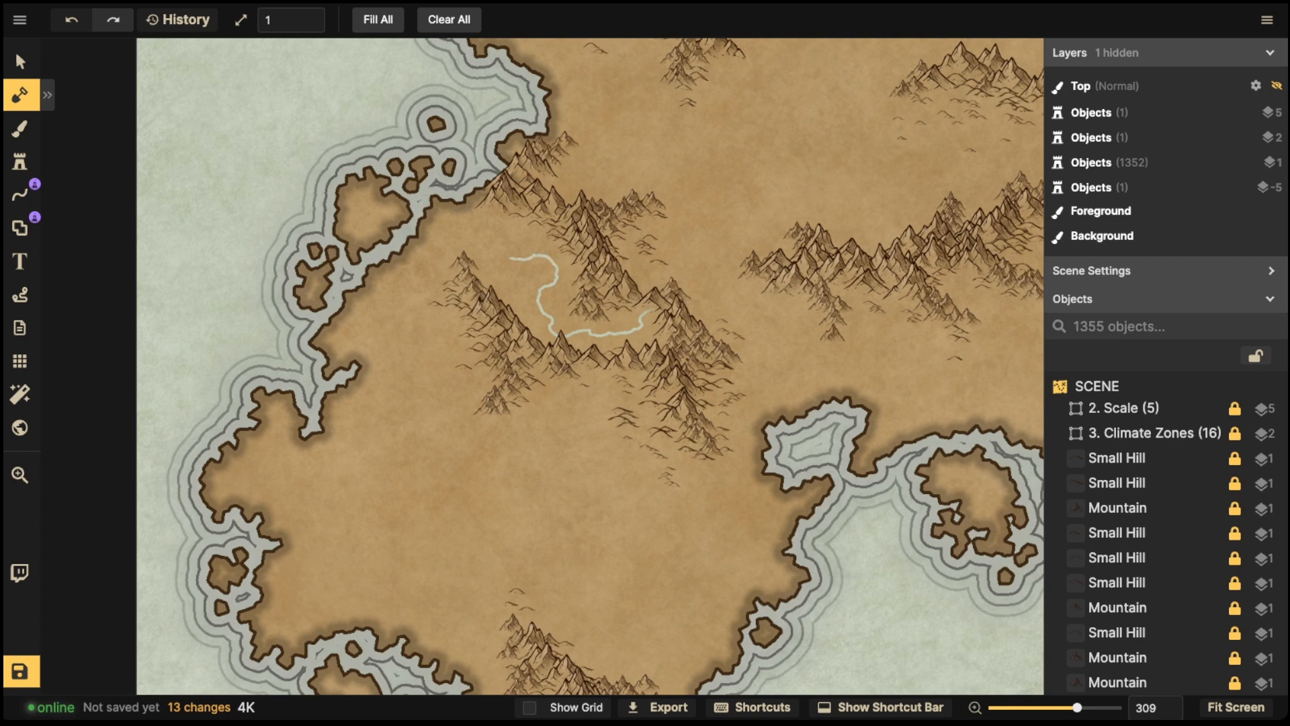
pyautogui.moveTo(499, 228); pyautogui.dragTo(474, 221)
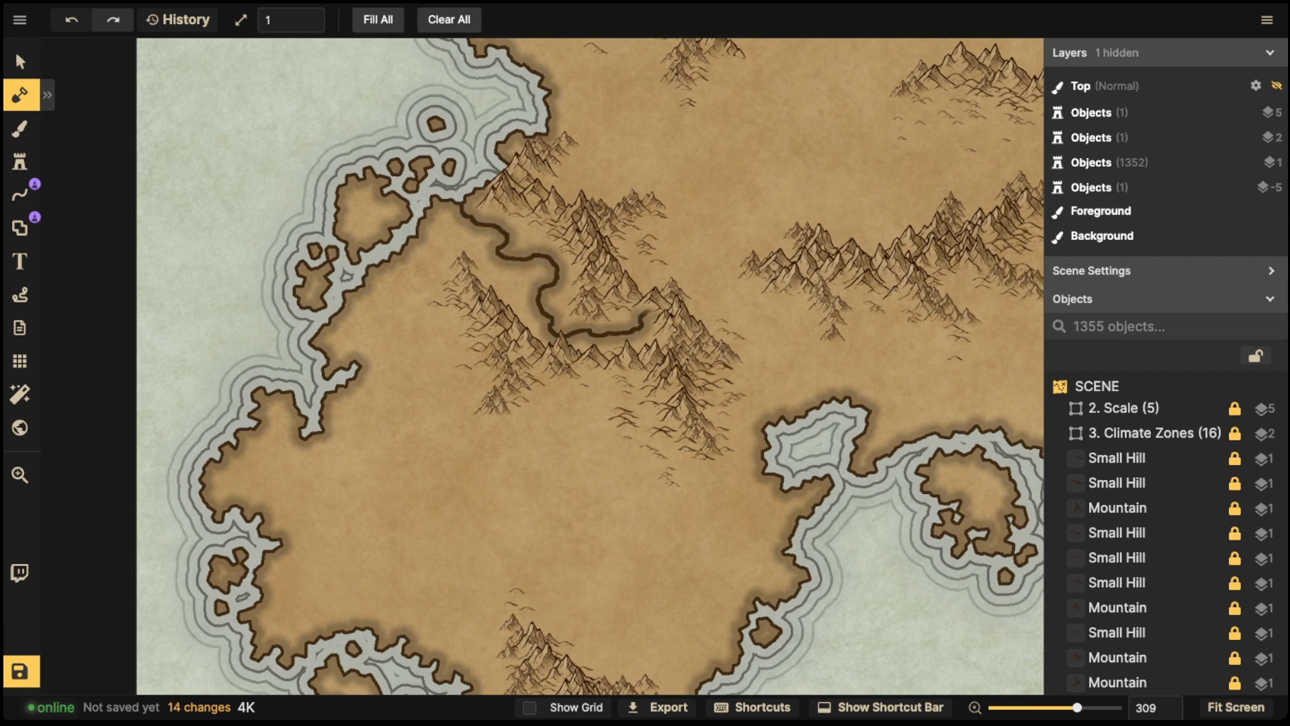
# - Carve a river from the central bay up into the mountains
pyautogui.press('space')
pyautogui.moveTo(706, 350); pyautogui.dragTo(331, 397)
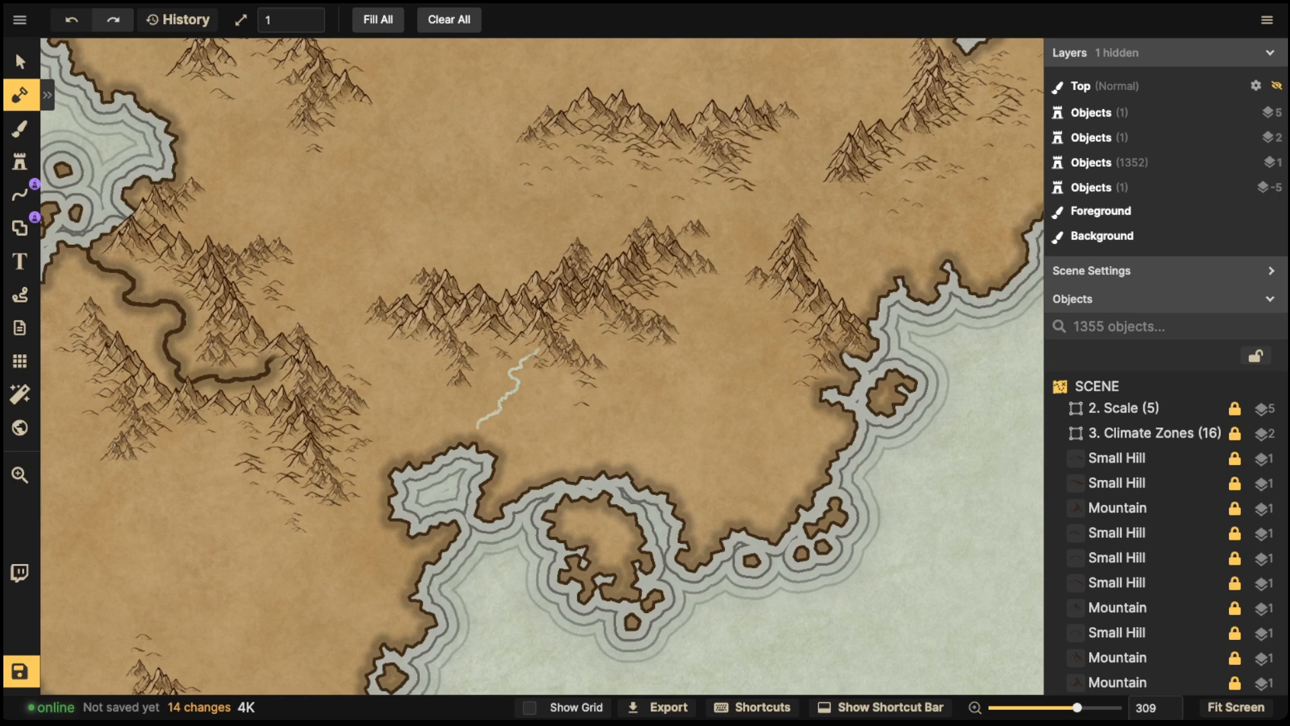
pyautogui.moveTo(471, 439); pyautogui.dragTo(468, 444)
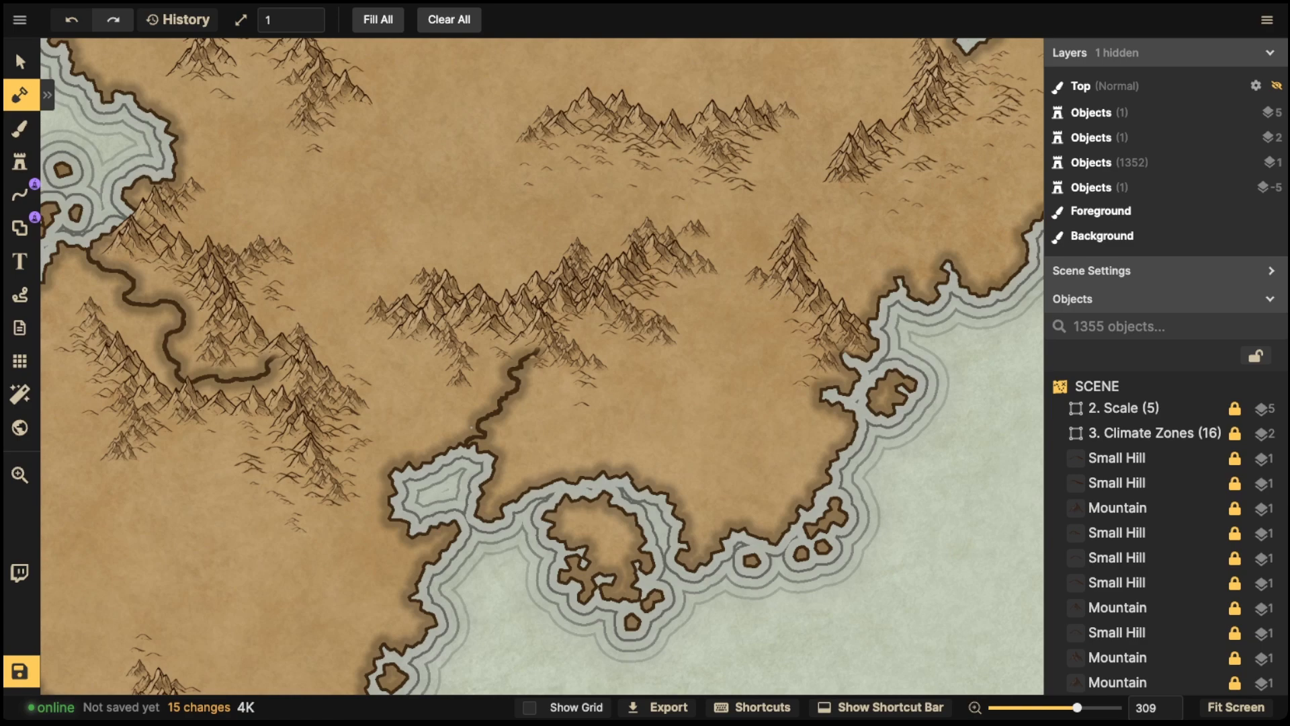
# - Carve a short river running down from the northern coast
pyautogui.scroll(-5, 541, 366)
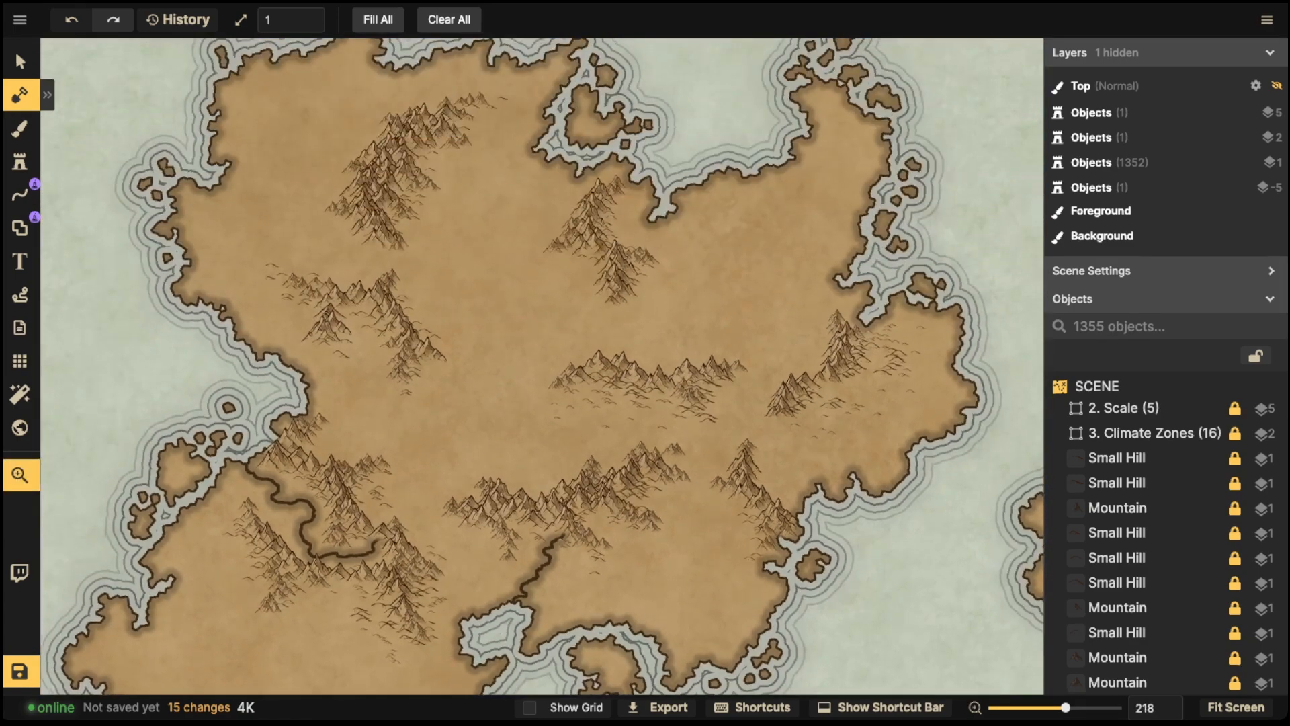
pyautogui.scroll(5, 470, 222)
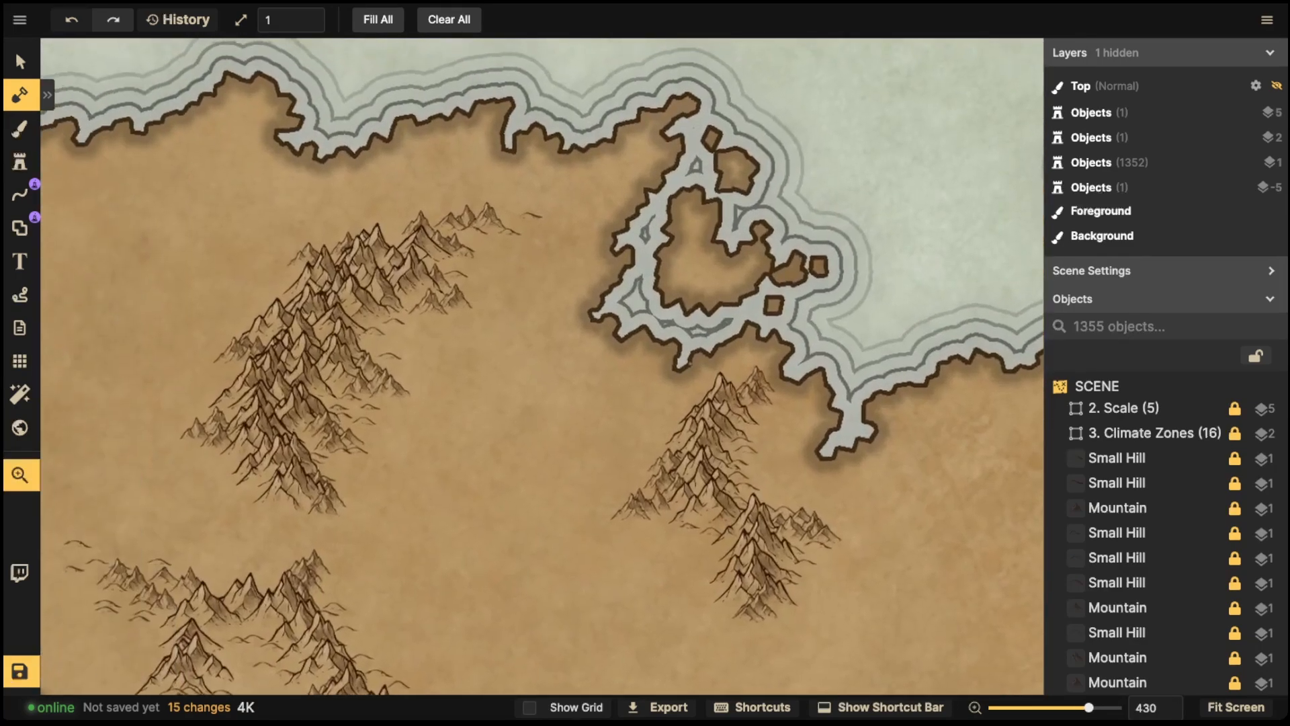
pyautogui.moveTo(478, 172); pyautogui.dragTo(633, 379)
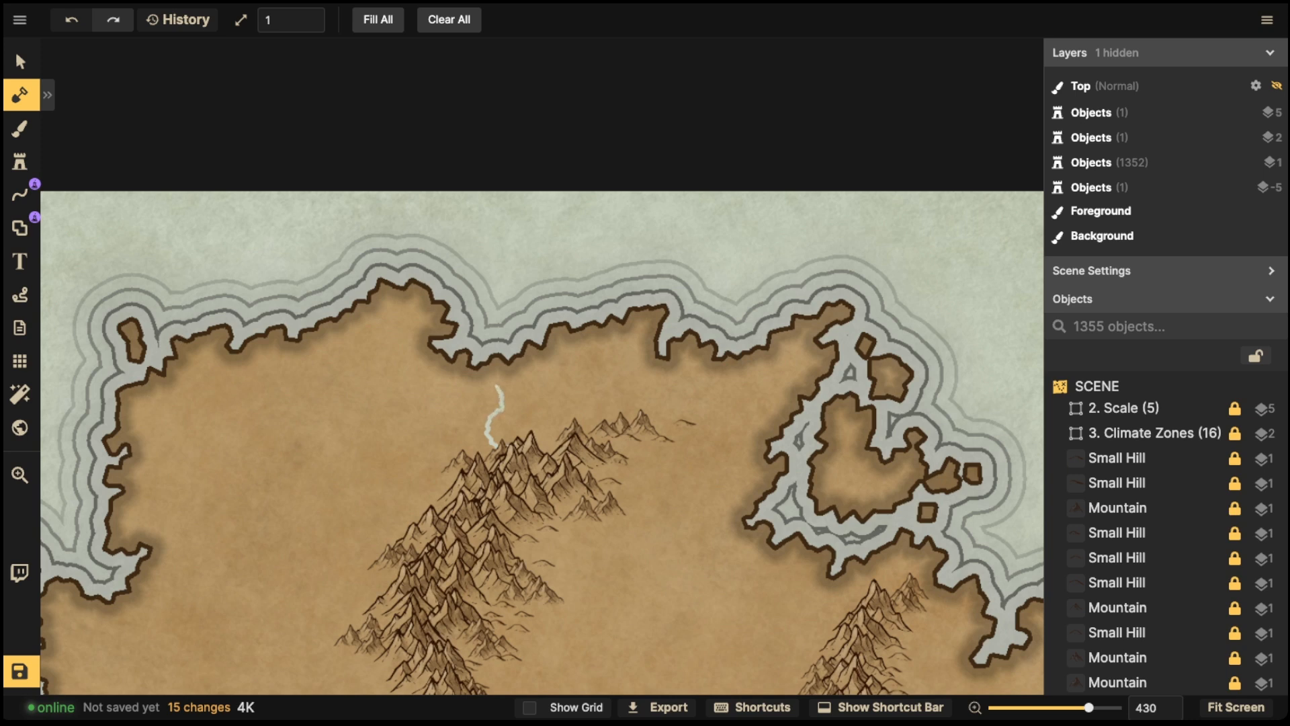
pyautogui.moveTo(488, 384); pyautogui.dragTo(472, 362)
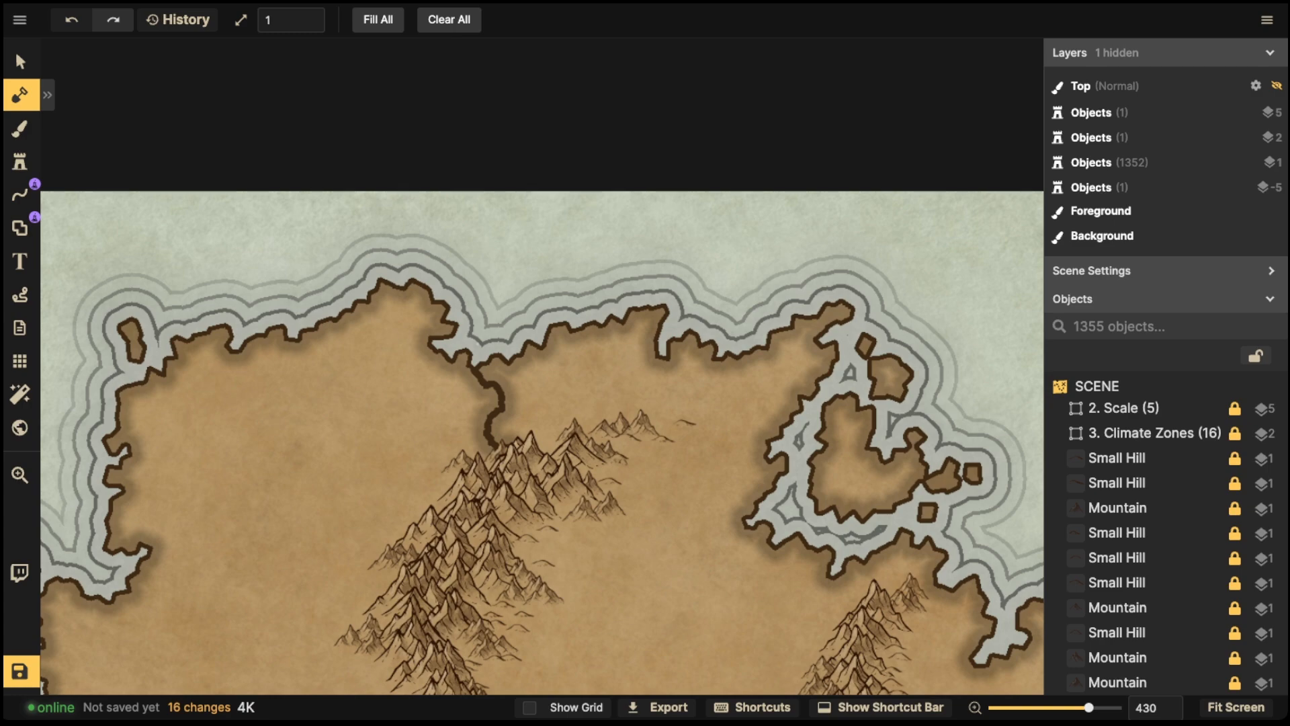
# - Add a fork at the head of the central river and touch up the western river's bends
pyautogui.press('space')
pyautogui.moveTo(511, 497); pyautogui.dragTo(583, 235)
pyautogui.moveTo(565, 504)
pyautogui.mouseDown()
pyautogui.moveTo(543, 283)
pyautogui.moveTo(437, 346)
pyautogui.moveTo(385, 240)
pyautogui.moveTo(350, 109)
pyautogui.mouseUp()
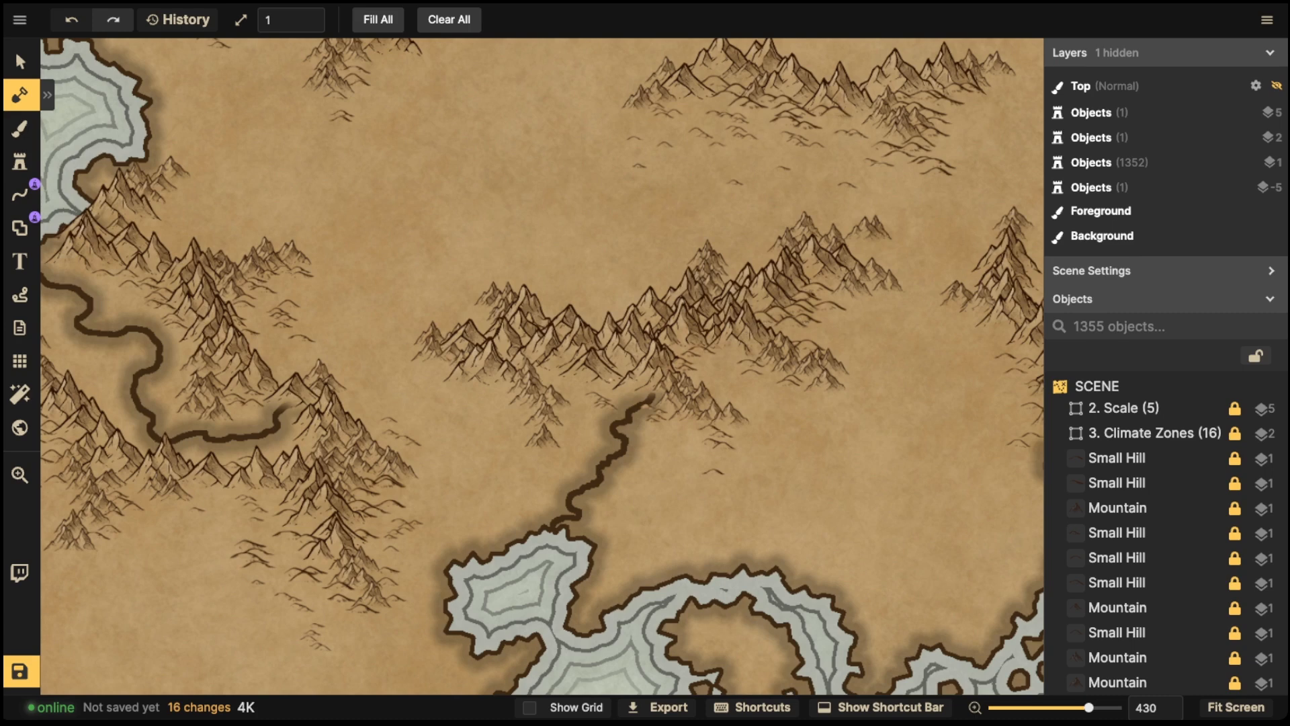
pyautogui.moveTo(610, 391); pyautogui.dragTo(628, 417)
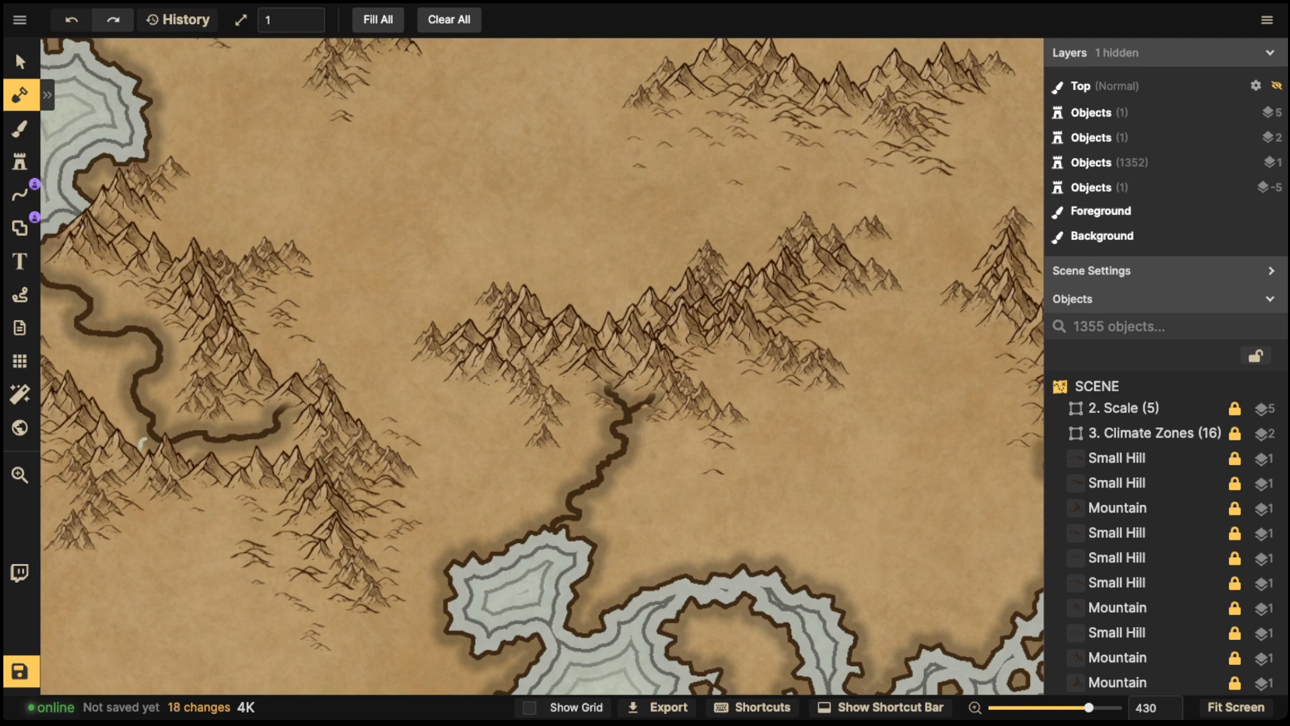
pyautogui.moveTo(146, 435); pyautogui.dragTo(135, 398)
pyautogui.moveTo(173, 310); pyautogui.dragTo(140, 328)
# - Retrace the western river's upper stretch near the coast to widen it
pyautogui.press('space')
pyautogui.moveTo(345, 275); pyautogui.dragTo(686, 289)
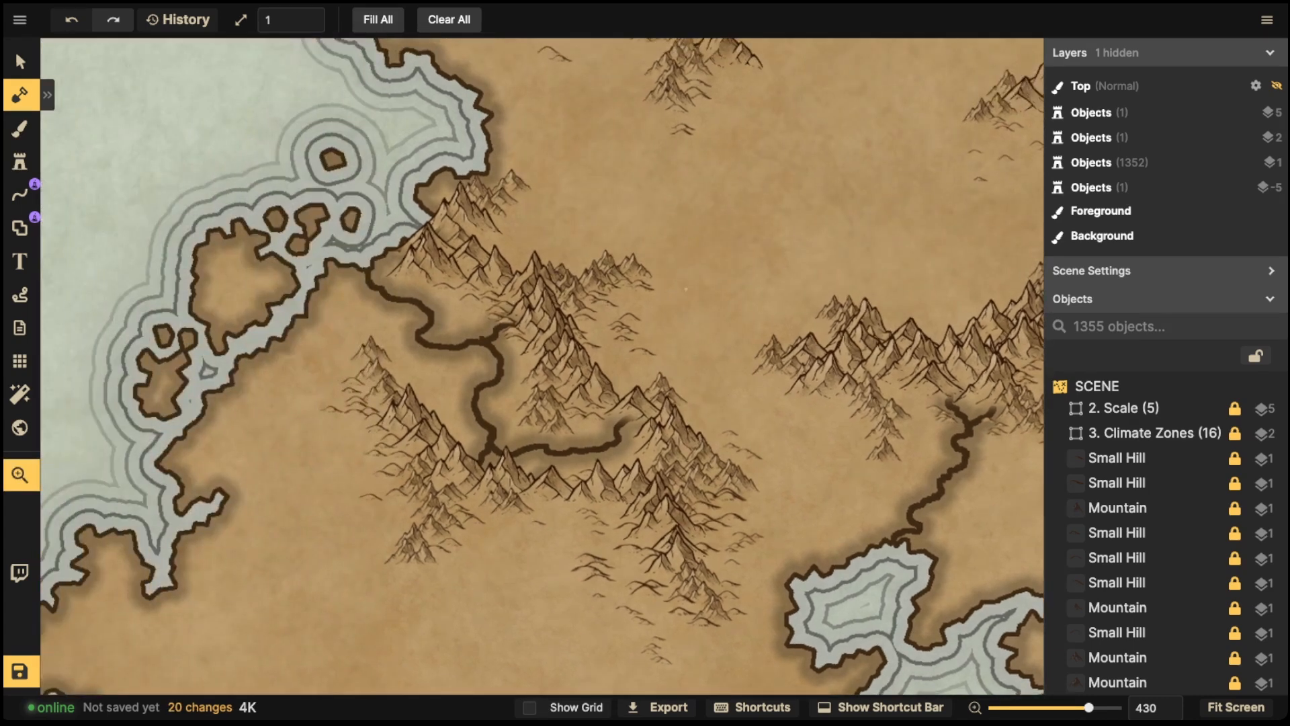
pyautogui.moveTo(477, 340); pyautogui.dragTo(484, 338)
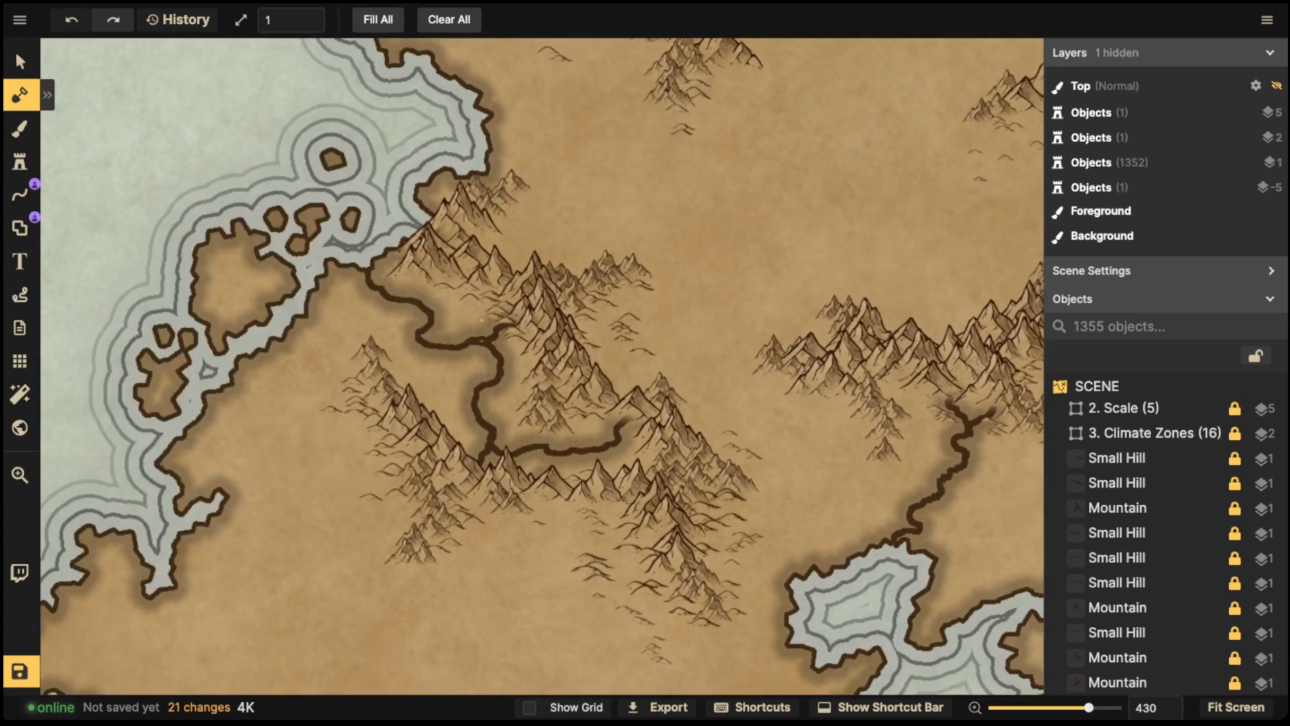
pyautogui.click(484, 341)
pyautogui.moveTo(481, 338)
pyautogui.mouseDown()
pyautogui.moveTo(440, 350)
pyautogui.moveTo(419, 340)
pyautogui.moveTo(427, 314)
pyautogui.moveTo(406, 301)
pyautogui.mouseUp()
pyautogui.moveTo(485, 341)
pyautogui.mouseDown()
pyautogui.moveTo(422, 340)
pyautogui.moveTo(426, 305)
pyautogui.moveTo(366, 270)
pyautogui.moveTo(392, 301)
pyautogui.mouseUp()
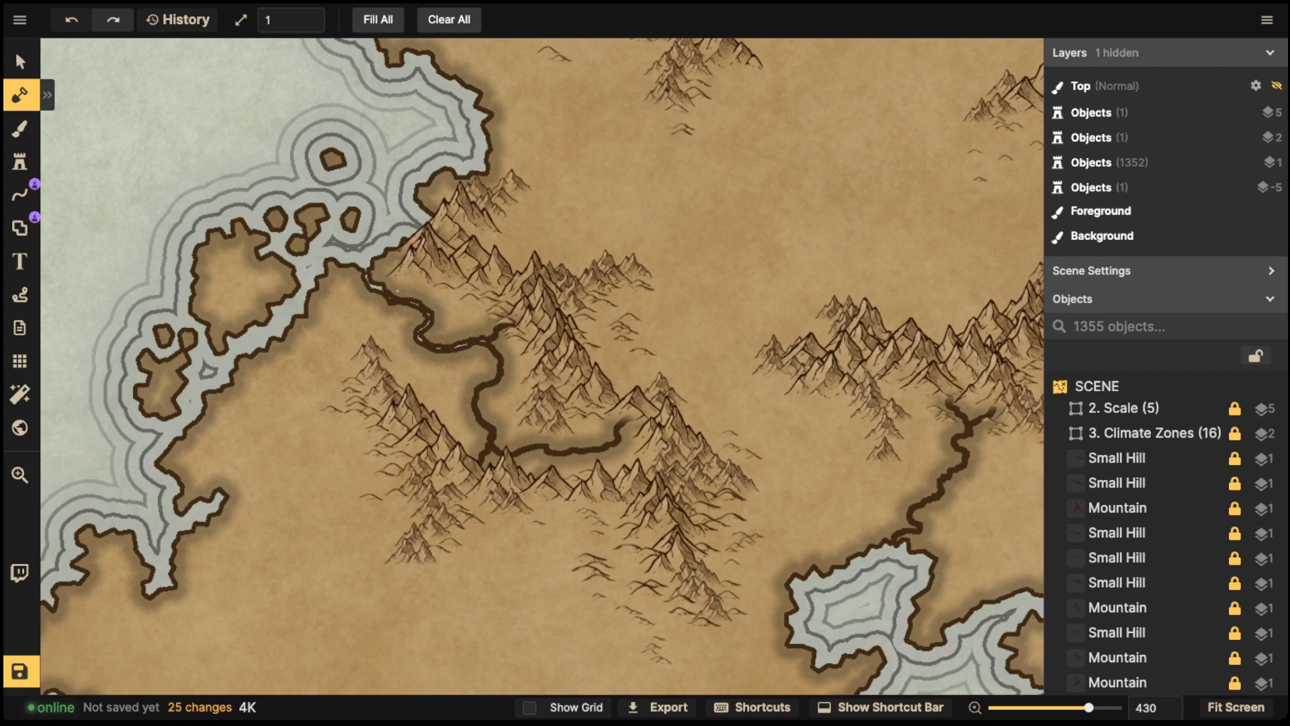
# - Retrace the central river's lower course to widen it
pyautogui.press('space')
pyautogui.moveTo(397, 290); pyautogui.dragTo(182, 224)
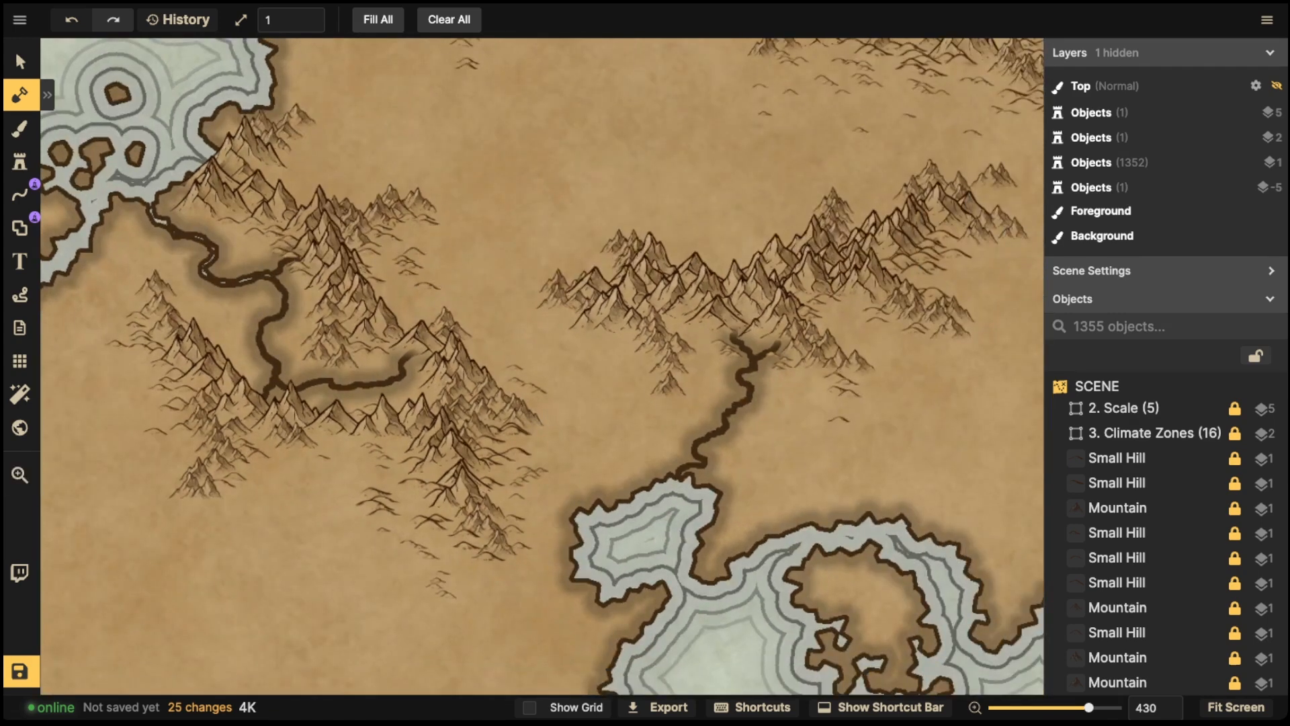
pyautogui.moveTo(751, 366)
pyautogui.mouseDown()
pyautogui.moveTo(728, 429)
pyautogui.moveTo(696, 448)
pyautogui.moveTo(680, 478)
pyautogui.mouseUp()
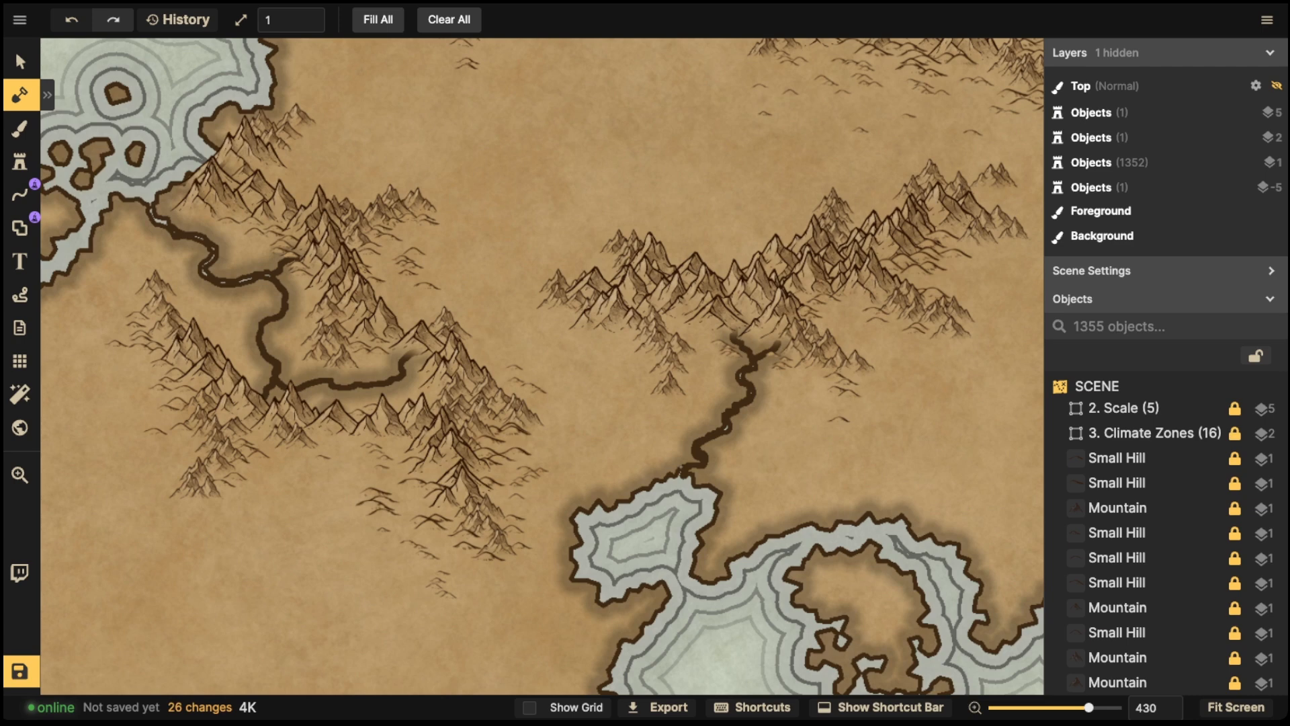
# - Carve two rivers below the northern coast and undo both
pyautogui.press('space')
pyautogui.moveTo(894, 134); pyautogui.dragTo(686, 663)
pyautogui.moveTo(948, 476); pyautogui.dragTo(901, 690)
pyautogui.moveTo(703, 386); pyautogui.dragTo(680, 543)
pyautogui.moveTo(605, 336); pyautogui.dragTo(857, 504)
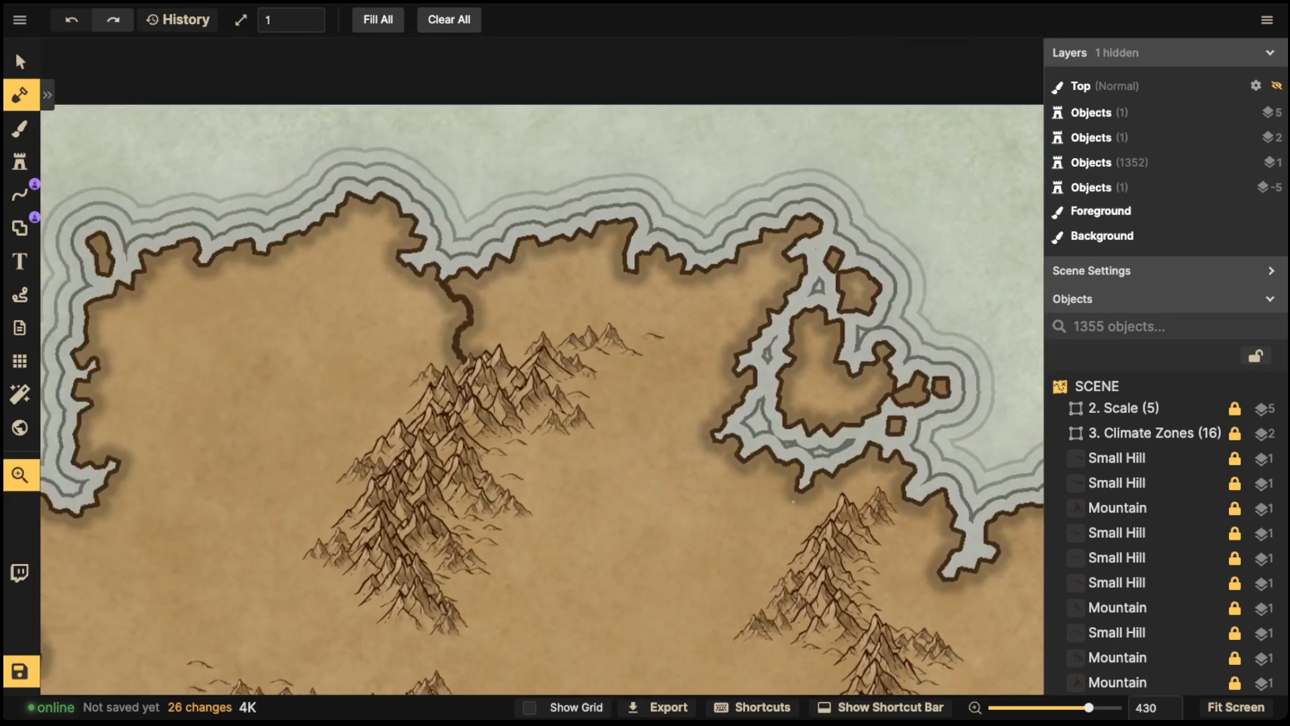
pyautogui.moveTo(538, 404)
pyautogui.mouseDown()
pyautogui.moveTo(504, 360)
pyautogui.moveTo(493, 395)
pyautogui.mouseUp()
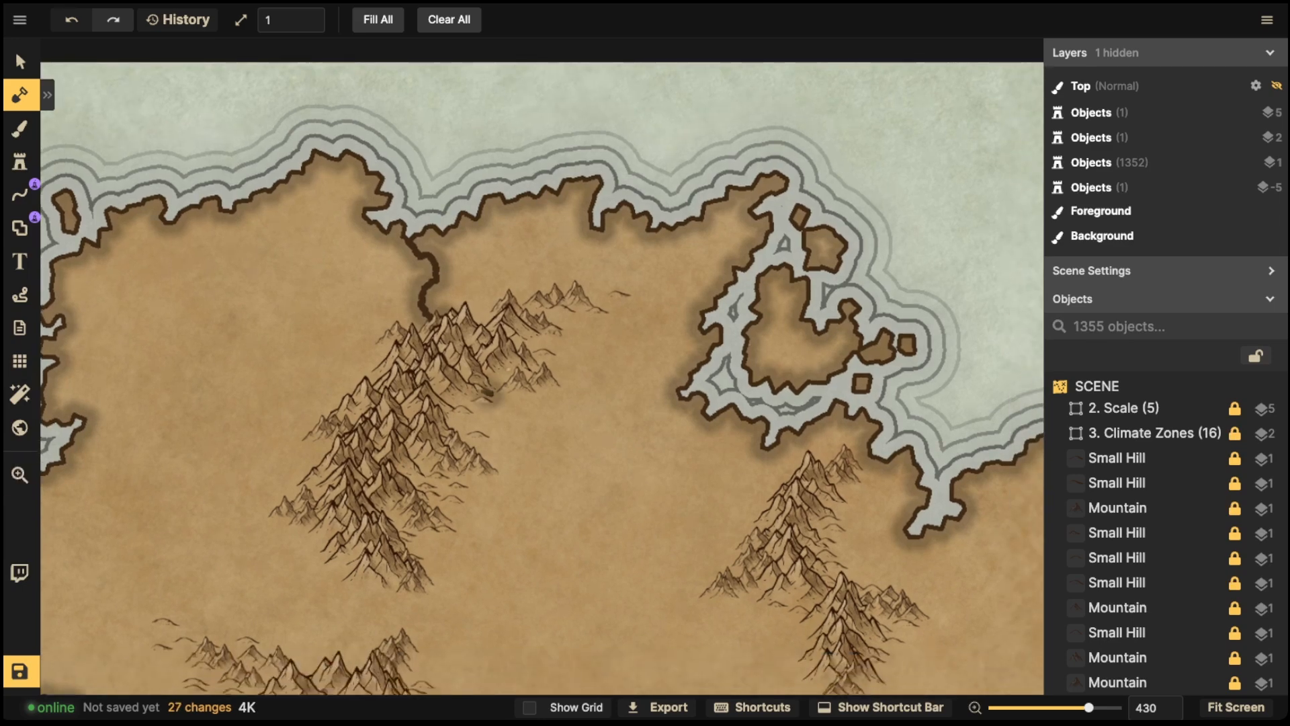
pyautogui.hotkey('ctrl', 'z')
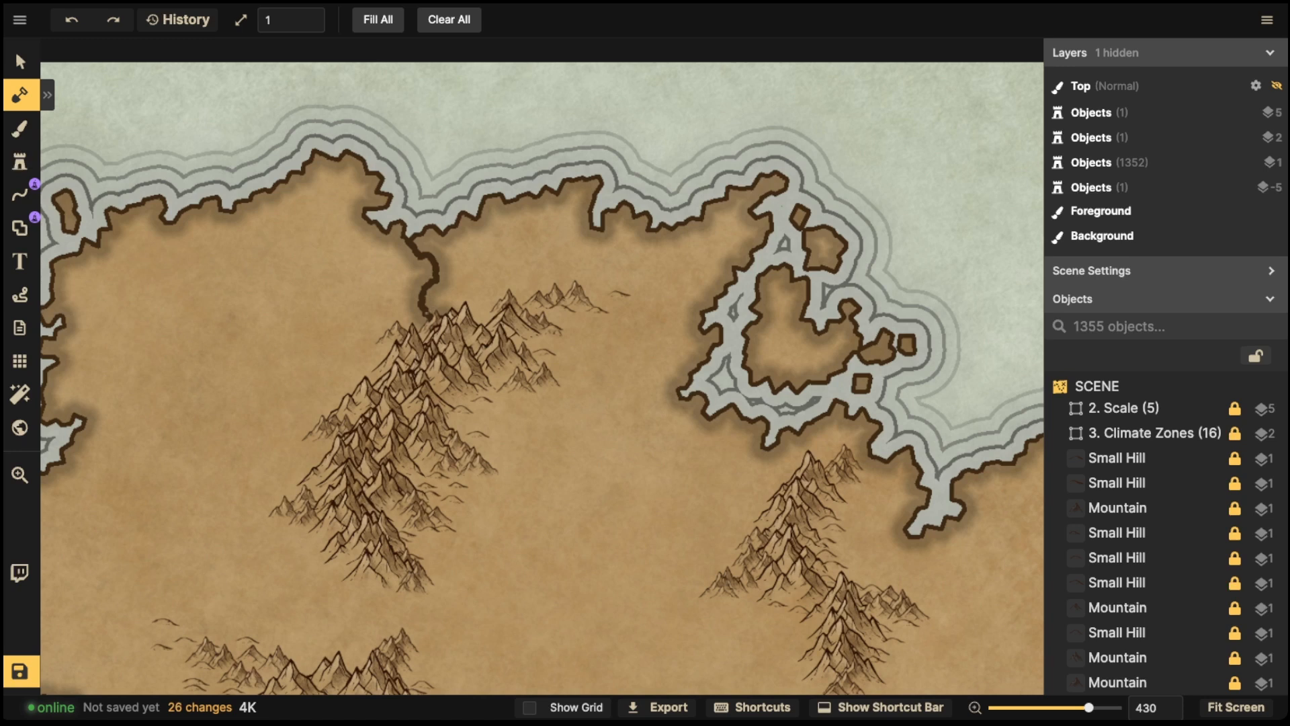
pyautogui.moveTo(485, 391)
pyautogui.mouseDown()
pyautogui.moveTo(576, 393)
pyautogui.moveTo(578, 414)
pyautogui.moveTo(613, 437)
pyautogui.mouseUp()
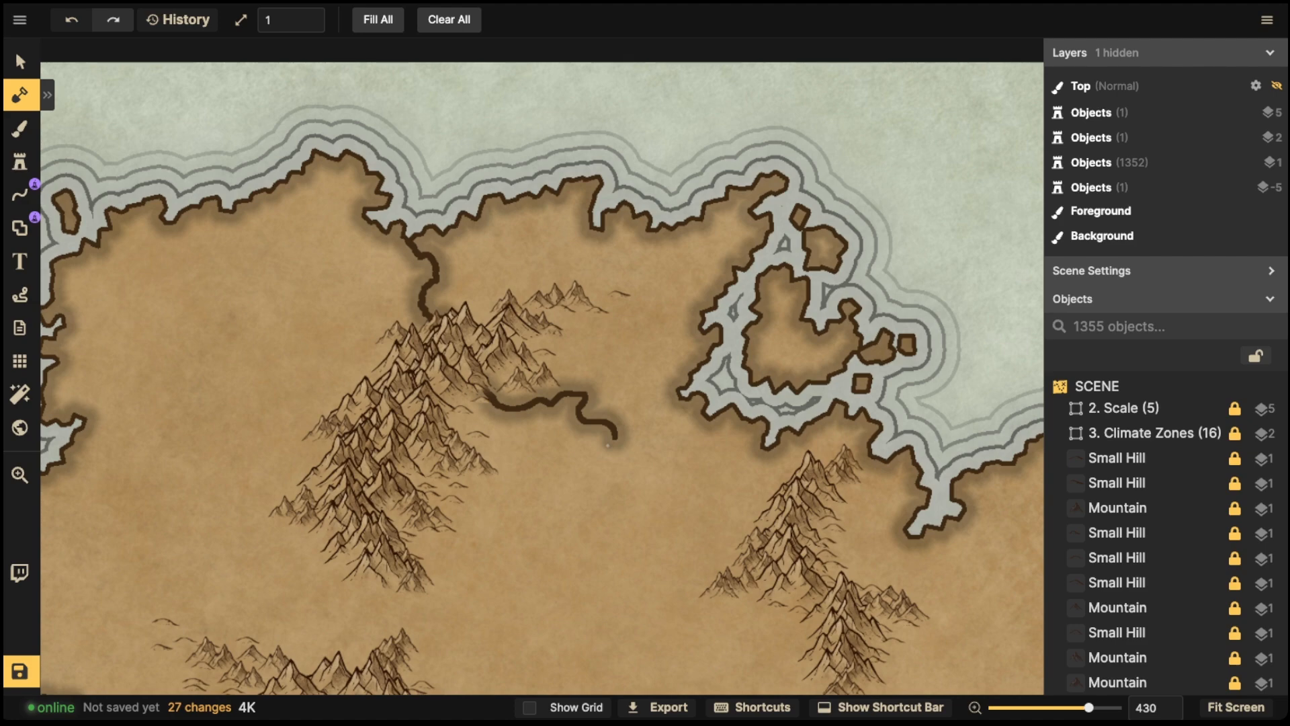
pyautogui.hotkey('ctrl', 'z')
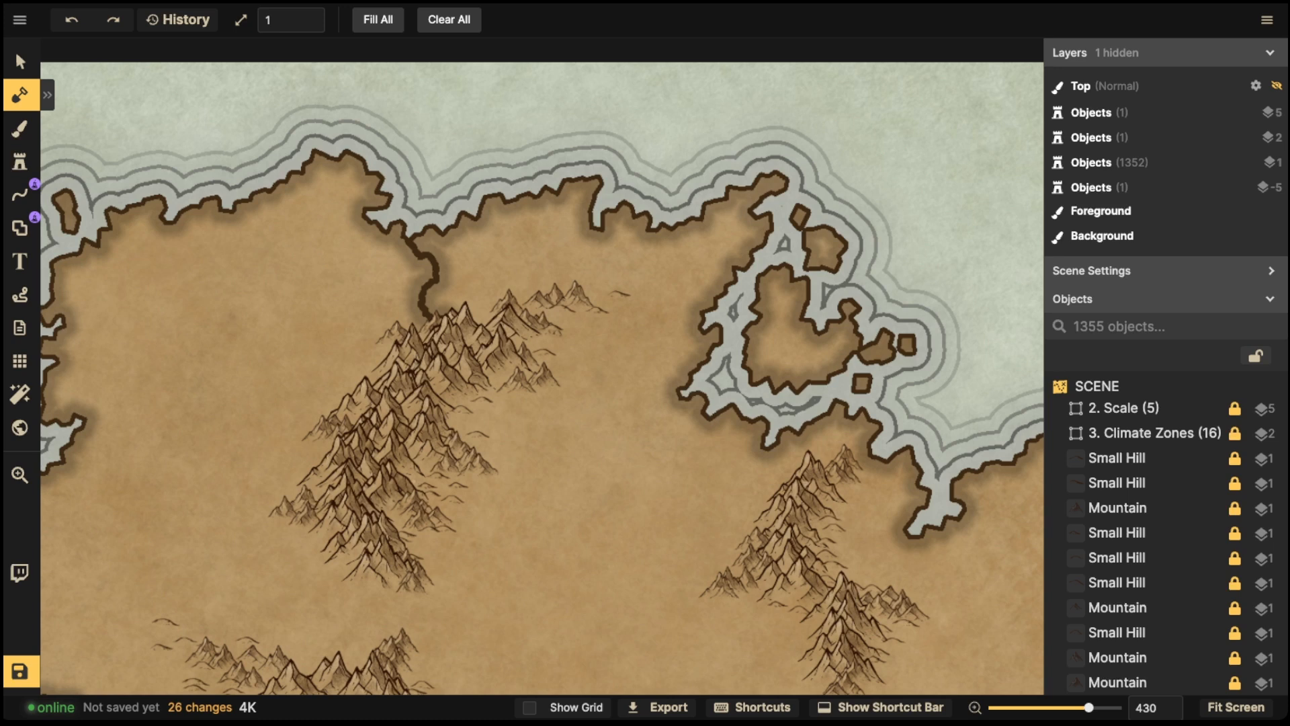
# - Carve a river ending in a small lake beneath the northern coast
pyautogui.moveTo(413, 479)
pyautogui.mouseDown()
pyautogui.moveTo(497, 491)
pyautogui.moveTo(528, 446)
pyautogui.moveTo(604, 455)
pyautogui.moveTo(633, 442)
pyautogui.moveTo(592, 433)
pyautogui.moveTo(605, 446)
pyautogui.moveTo(593, 450)
pyautogui.moveTo(623, 442)
pyautogui.moveTo(609, 443)
pyautogui.mouseUp()
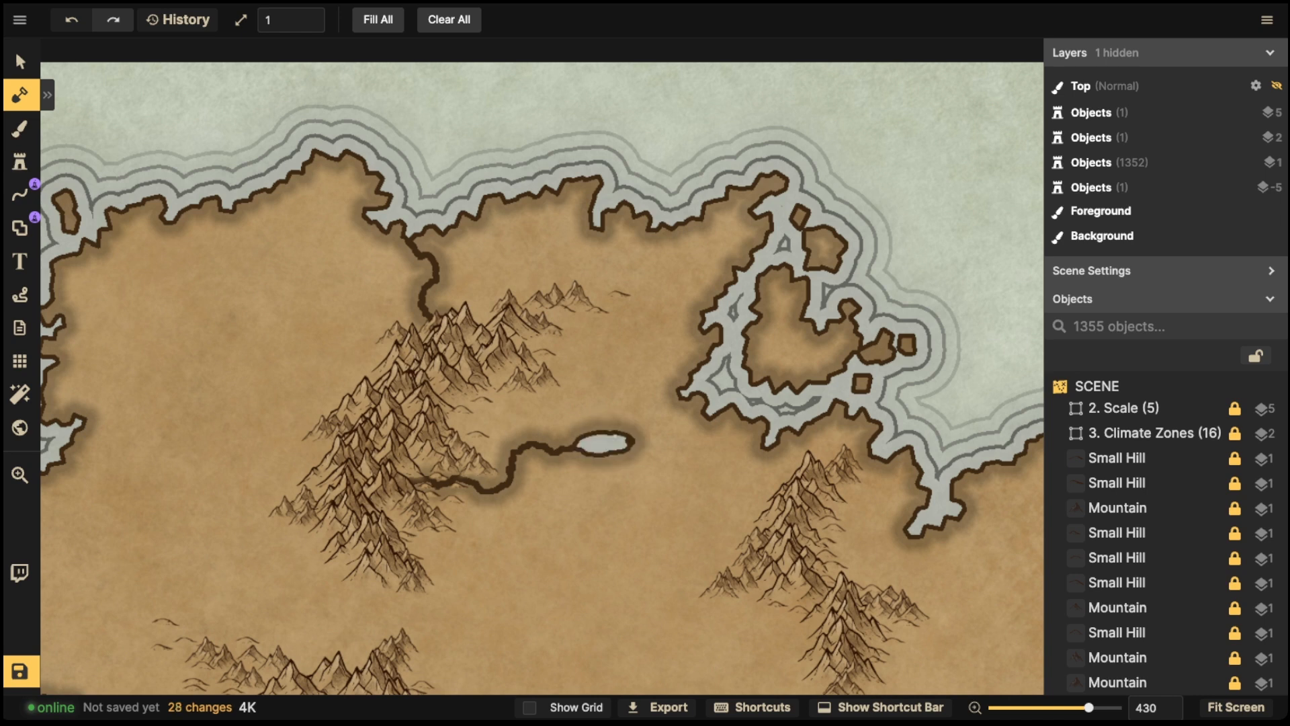
# - Extend the river from the lake to the northern coast and carve a second small lake south of it joined by a stream
pyautogui.moveTo(625, 442); pyautogui.dragTo(682, 395)
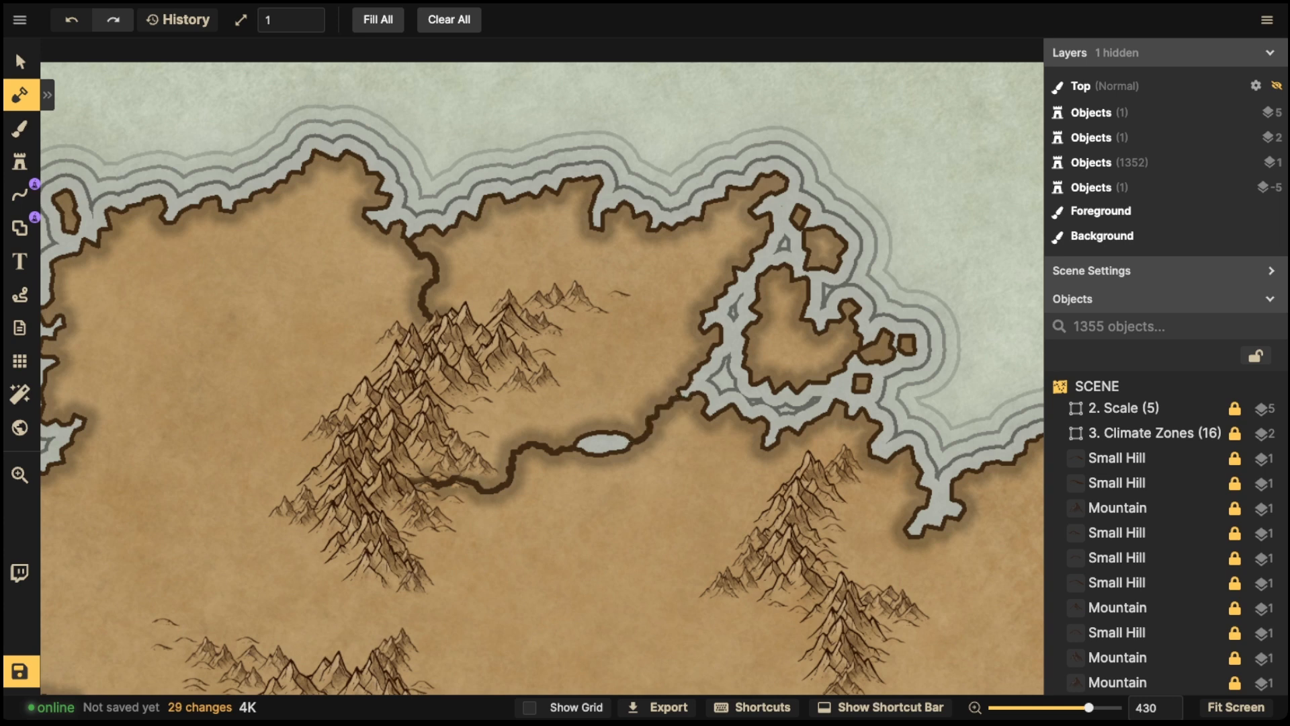
pyautogui.moveTo(479, 488)
pyautogui.mouseDown()
pyautogui.moveTo(491, 509)
pyautogui.moveTo(530, 502)
pyautogui.moveTo(506, 488)
pyautogui.moveTo(487, 499)
pyautogui.moveTo(525, 506)
pyautogui.mouseUp()
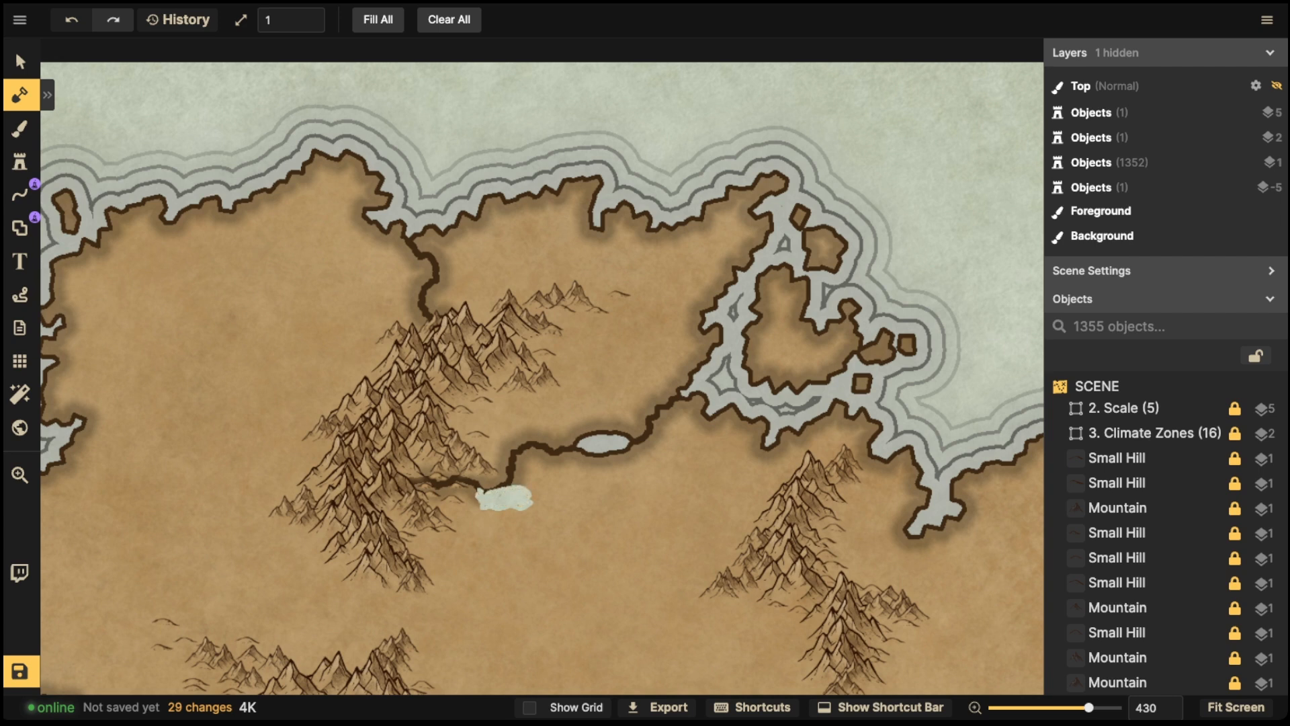
pyautogui.moveTo(508, 498)
pyautogui.mouseDown()
pyautogui.moveTo(491, 496)
pyautogui.moveTo(497, 507)
pyautogui.moveTo(509, 501)
pyautogui.moveTo(486, 490)
pyautogui.moveTo(518, 478)
pyautogui.moveTo(515, 465)
pyautogui.mouseUp()
pyautogui.moveTo(625, 434); pyautogui.dragTo(649, 434)
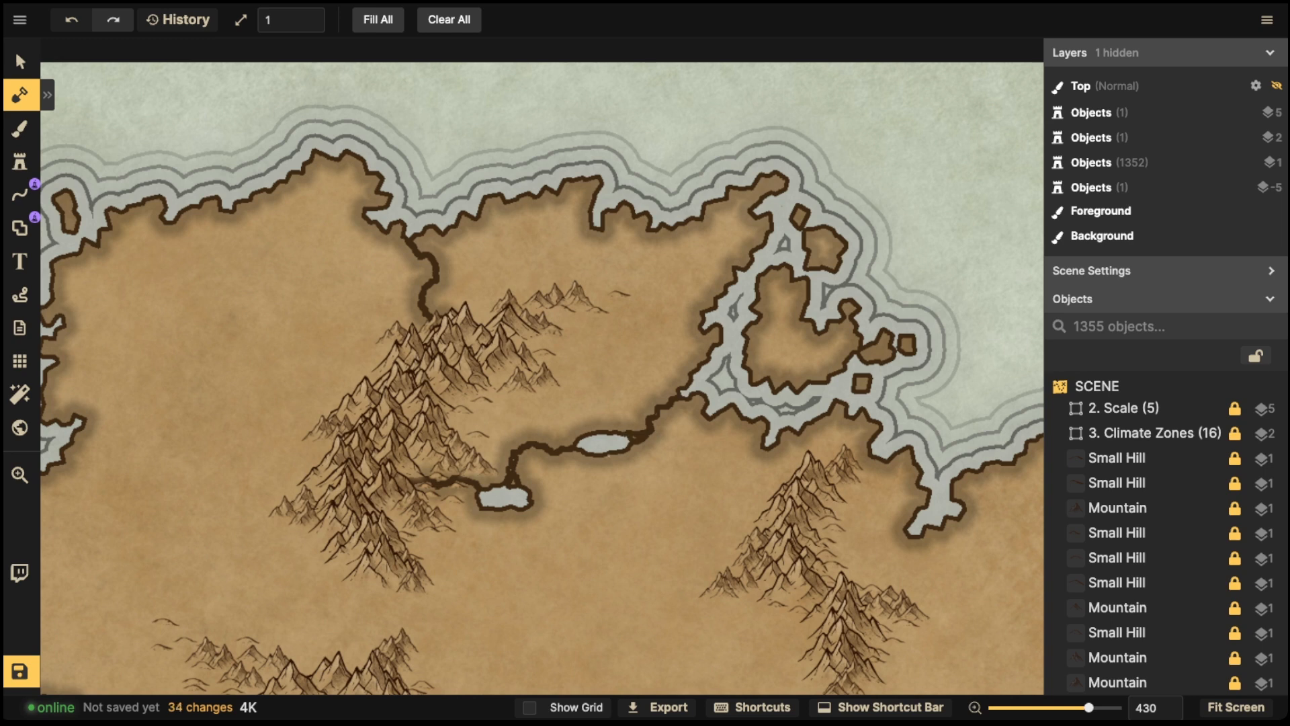
# - Carve short side branches off the central river near the lakes and off the western river below the coast
pyautogui.moveTo(514, 455); pyautogui.dragTo(506, 443)
pyautogui.moveTo(656, 432)
pyautogui.mouseDown()
pyautogui.moveTo(669, 426)
pyautogui.moveTo(655, 392)
pyautogui.mouseUp()
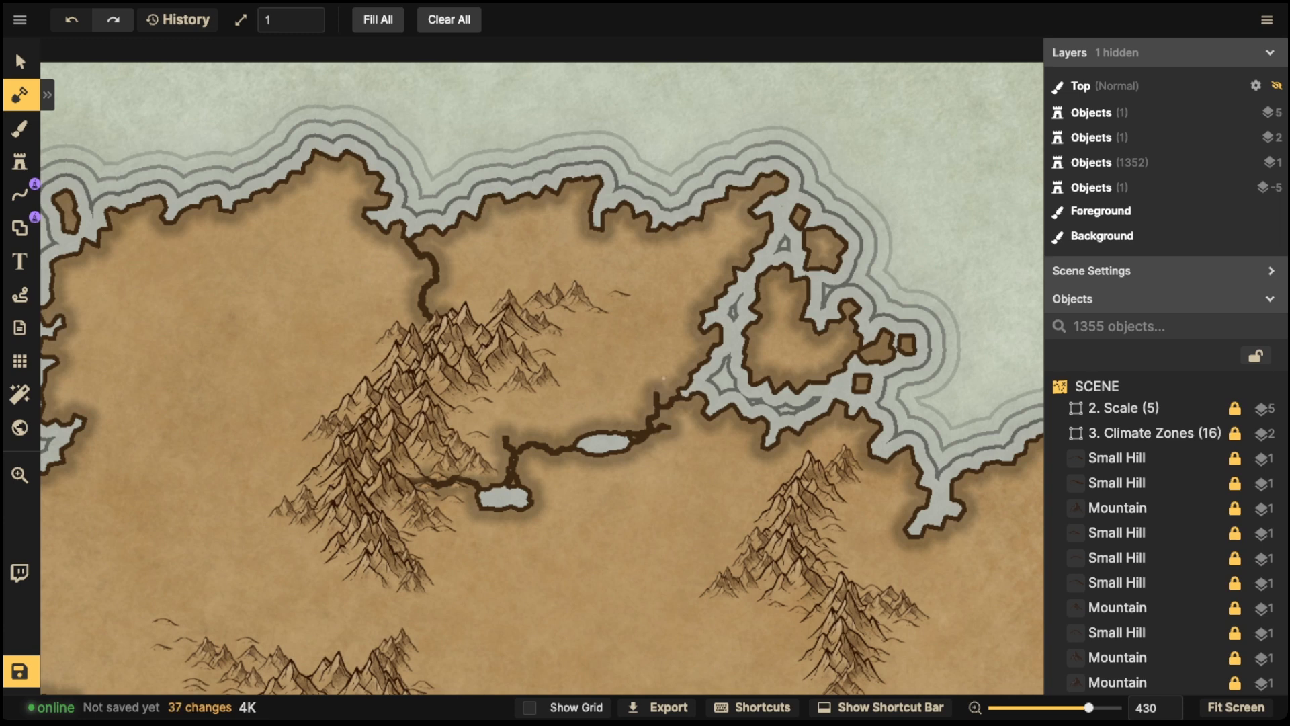
pyautogui.moveTo(431, 250); pyautogui.dragTo(429, 258)
pyautogui.moveTo(424, 306); pyautogui.dragTo(396, 298)
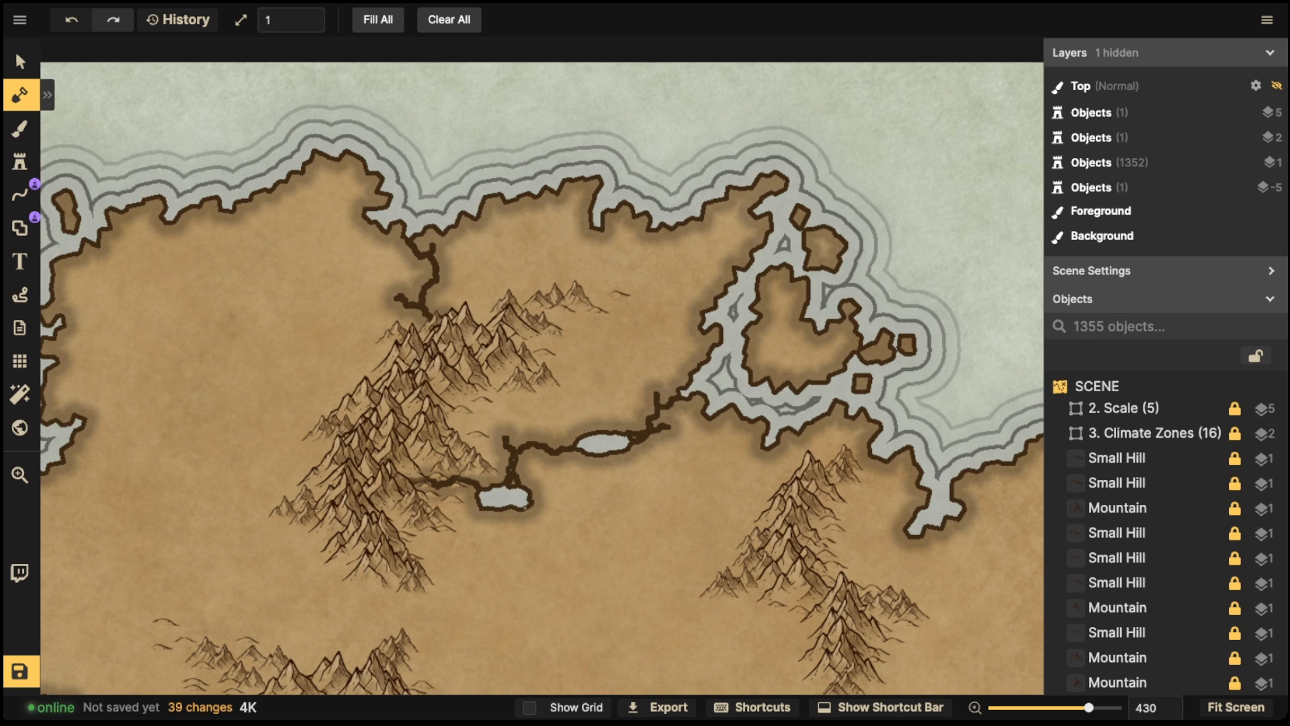
# - Zoom out and pan around the landmasses to inspect the carved rivers and coastlines
pyautogui.press('space')
pyautogui.moveTo(485, 645); pyautogui.dragTo(611, 450)
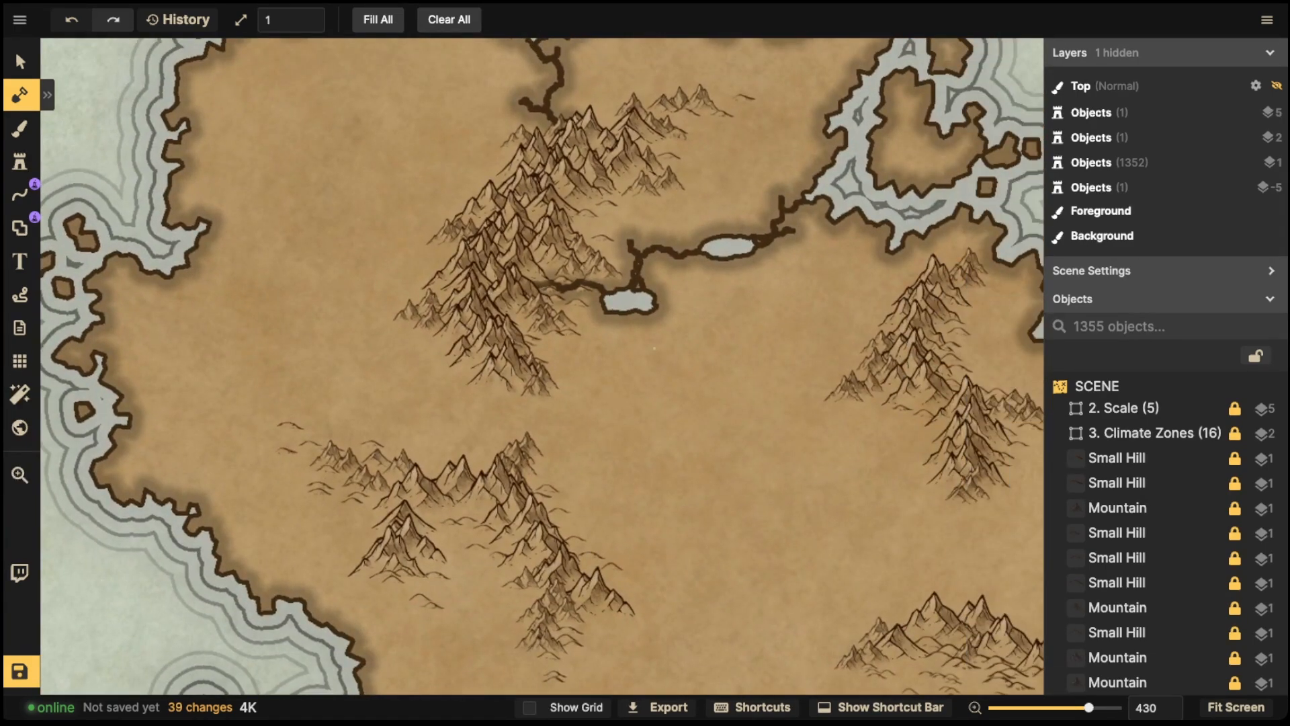
pyautogui.scroll(-10, 608, 447)
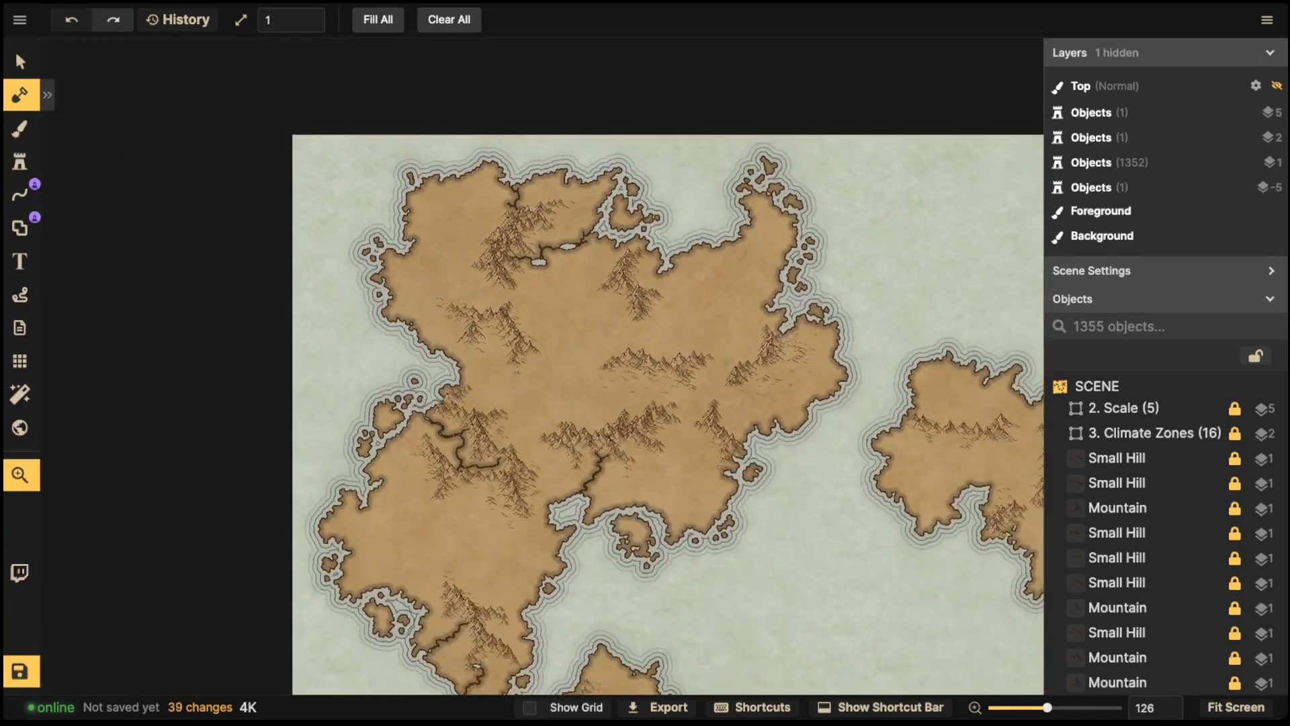
pyautogui.scroll(-3, 608, 447)
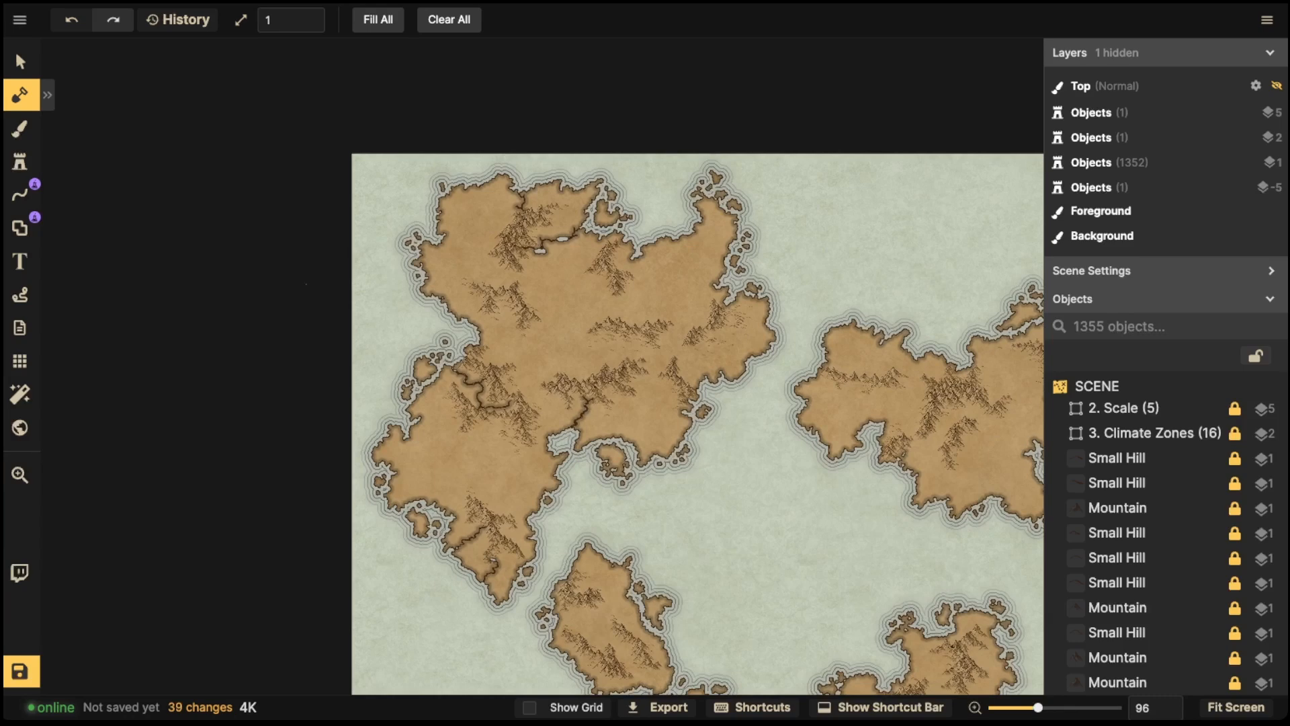
pyautogui.moveTo(608, 448); pyautogui.dragTo(602, 410)
pyautogui.scroll(3, 447, 346)
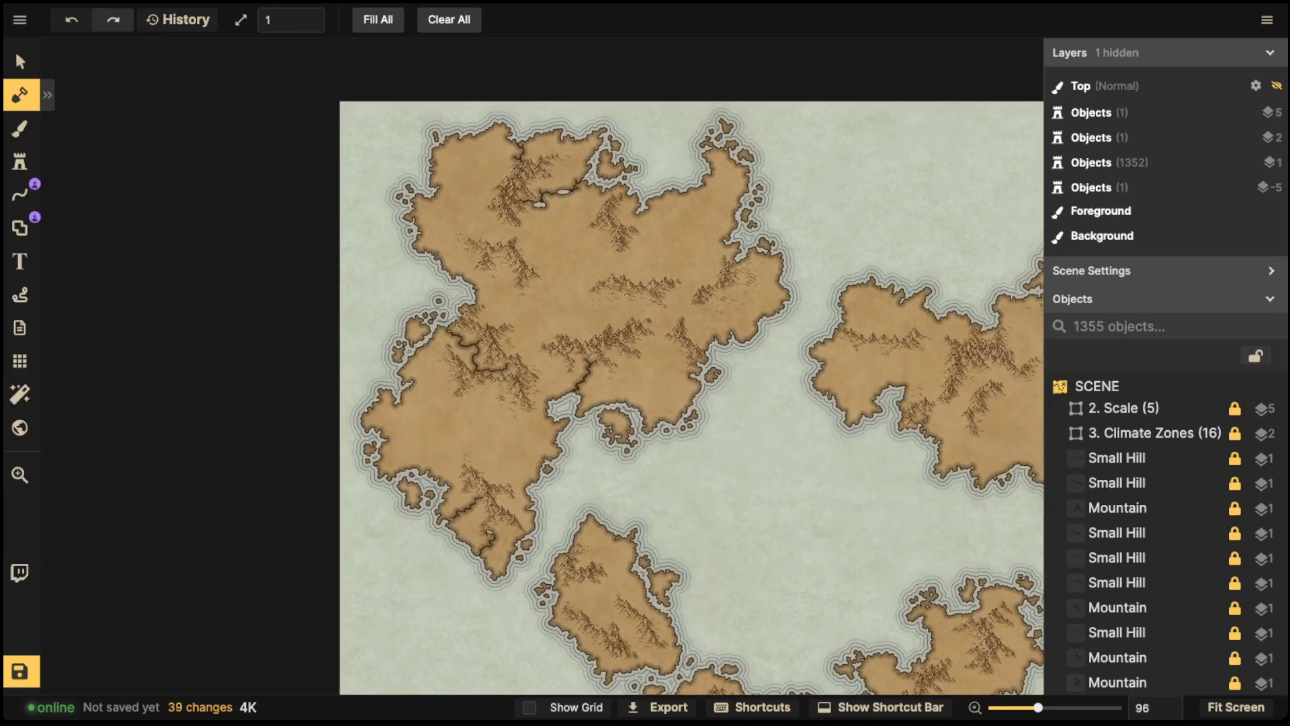
pyautogui.press('space')
pyautogui.moveTo(448, 347); pyautogui.dragTo(487, 400)
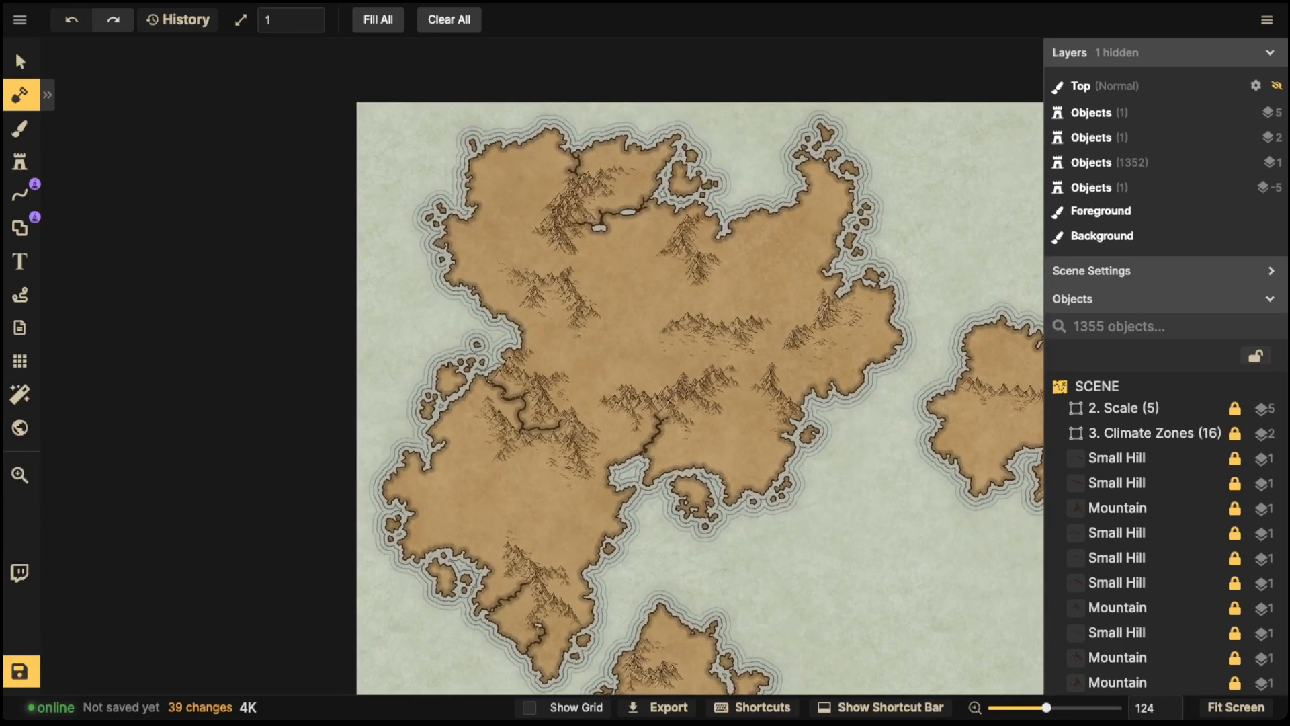
pyautogui.scroll(3, 606, 392)
pyautogui.press('space')
pyautogui.moveTo(605, 392); pyautogui.dragTo(455, 424)
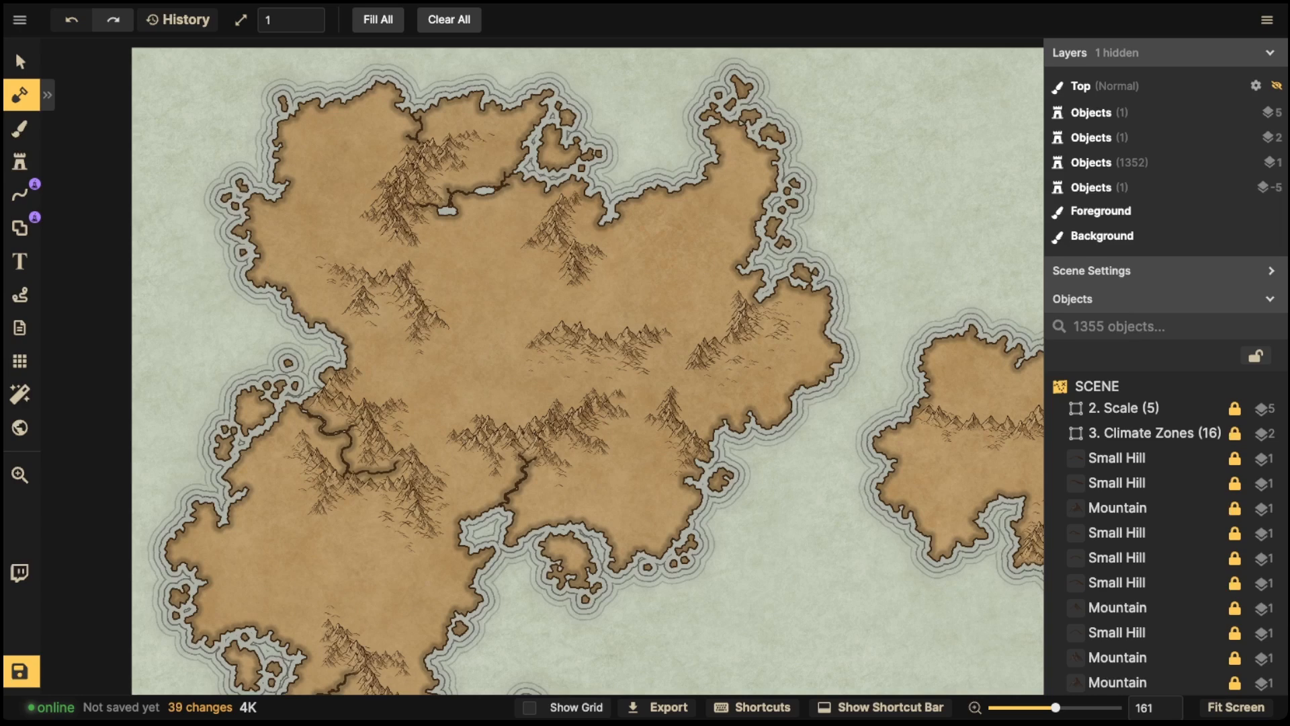
pyautogui.scroll(2, 554, 500)
pyautogui.press('space')
pyautogui.moveTo(555, 474); pyautogui.dragTo(528, 686)
pyautogui.scroll(5, 419, 360)
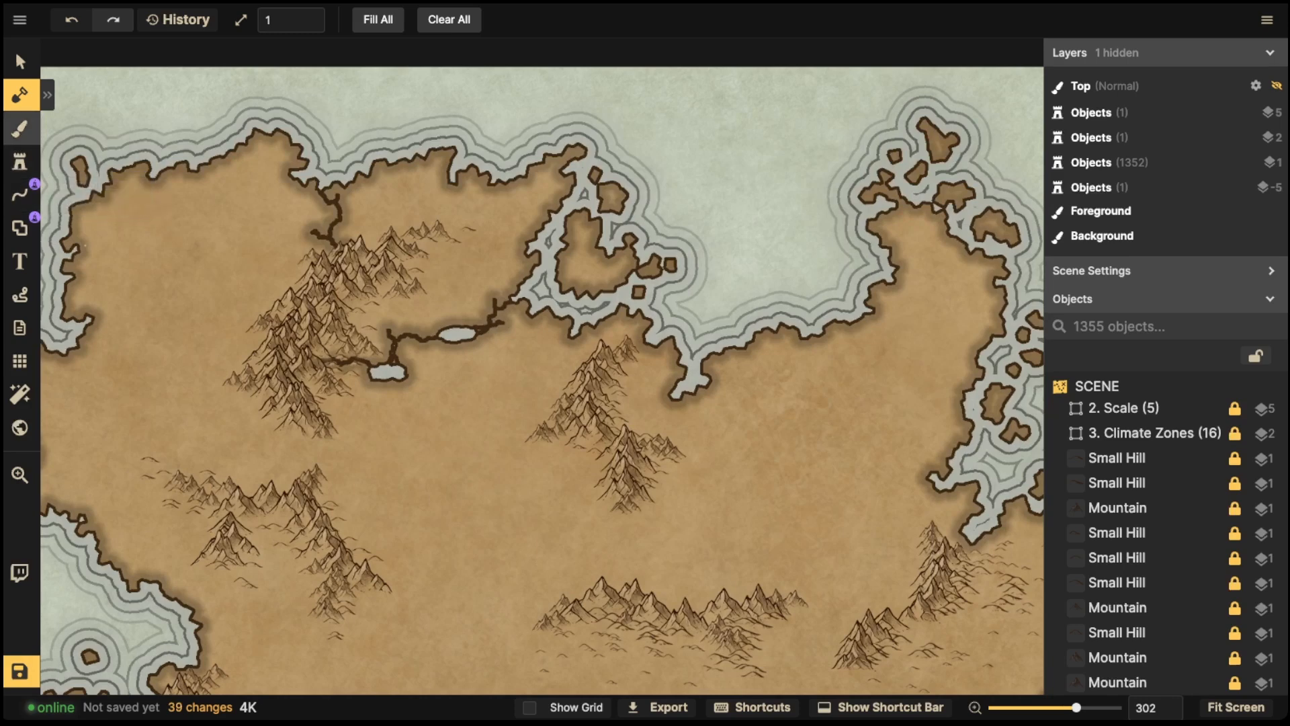
pyautogui.press('space')
pyautogui.moveTo(512, 552); pyautogui.dragTo(321, 265)
pyautogui.moveTo(488, 269); pyautogui.dragTo(471, 160)
pyautogui.click(20, 194)
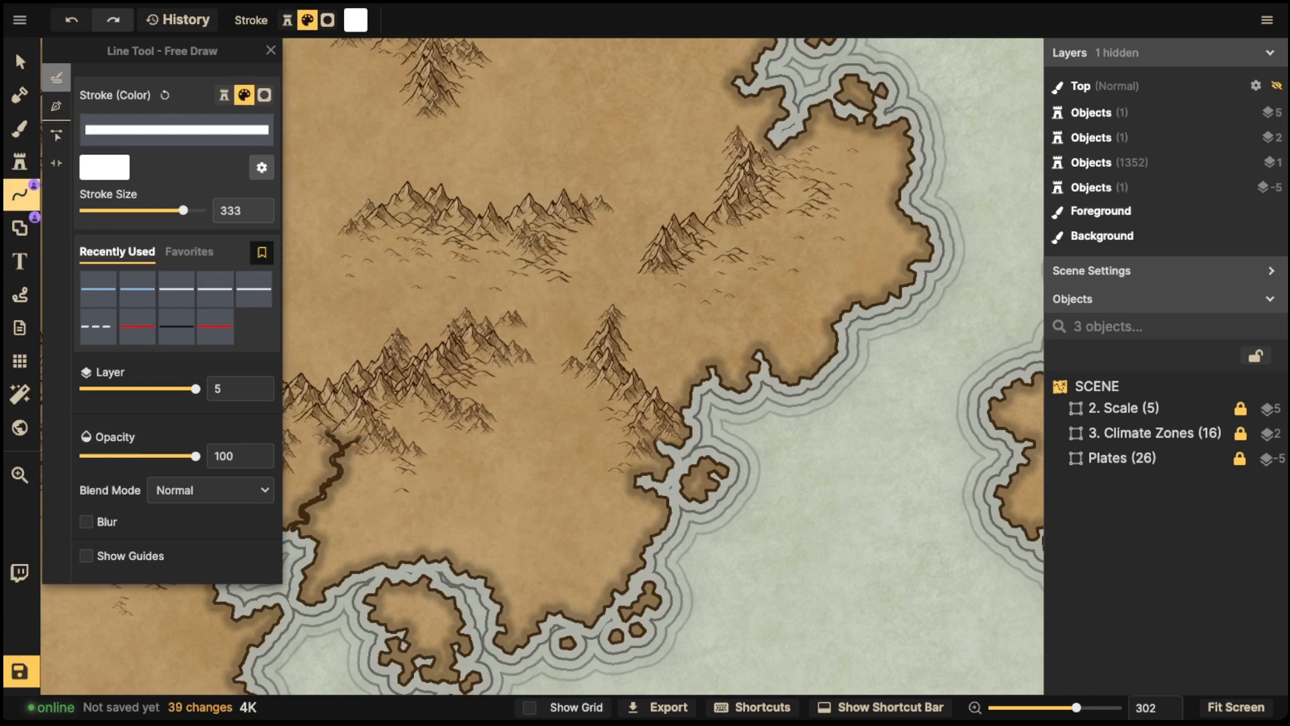
pyautogui.press('space')
pyautogui.moveTo(430, 283); pyautogui.dragTo(966, 502)
pyautogui.moveTo(655, 381); pyautogui.dragTo(626, 397)
pyautogui.hotkey('ctrl', 'z')
# - Return to the Mask tool, redo the undone river carve and extend it west to the coast
pyautogui.click(21, 95)
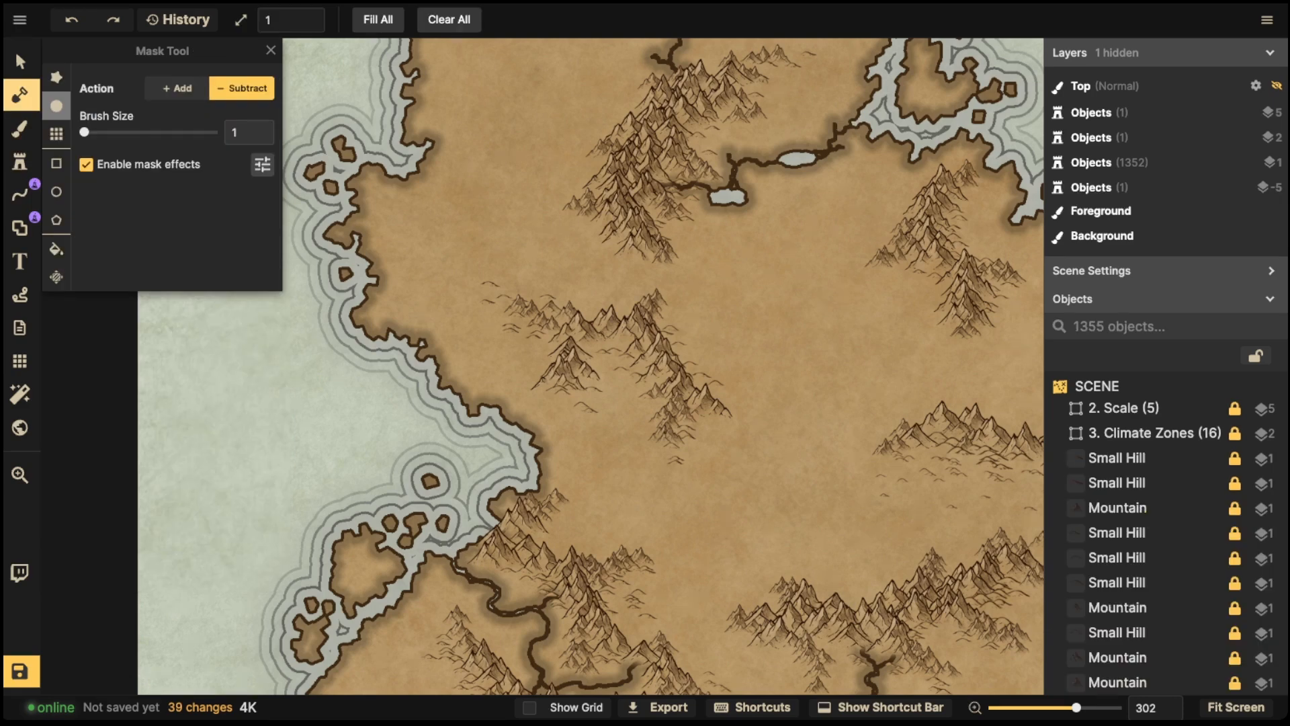
pyautogui.click(113, 20)
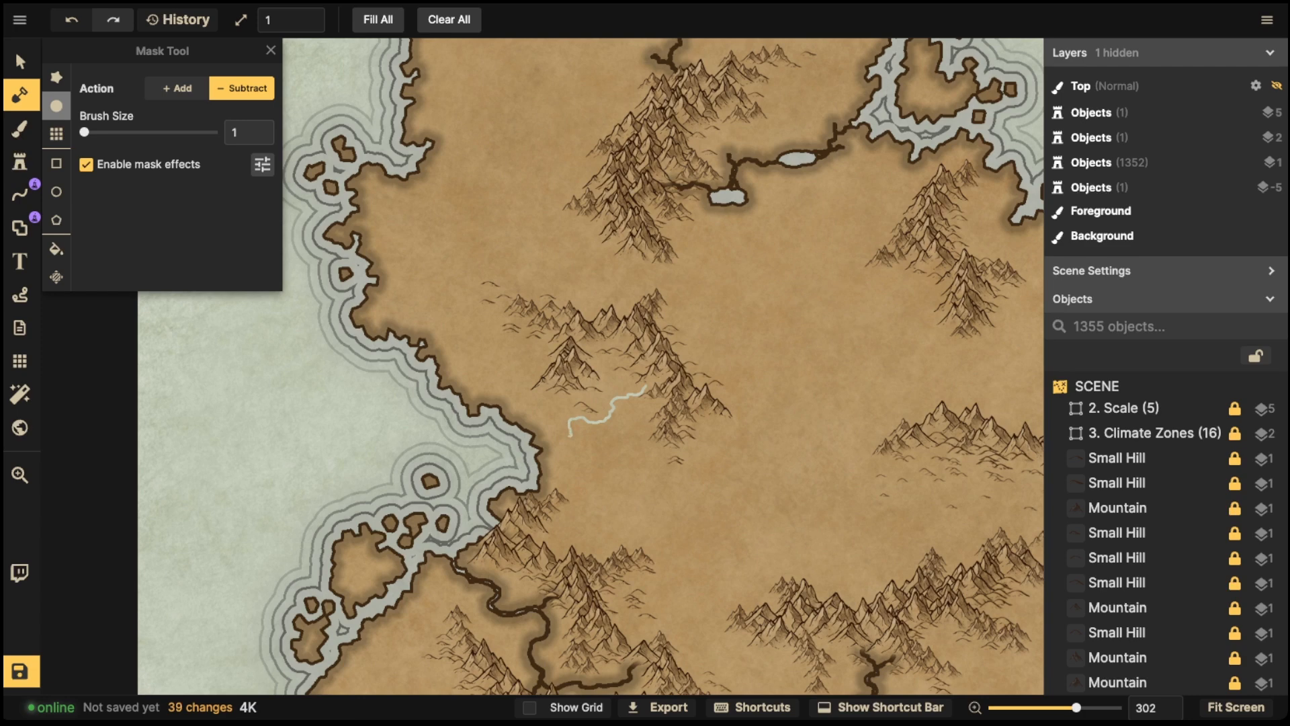
pyautogui.moveTo(542, 430); pyautogui.dragTo(525, 435)
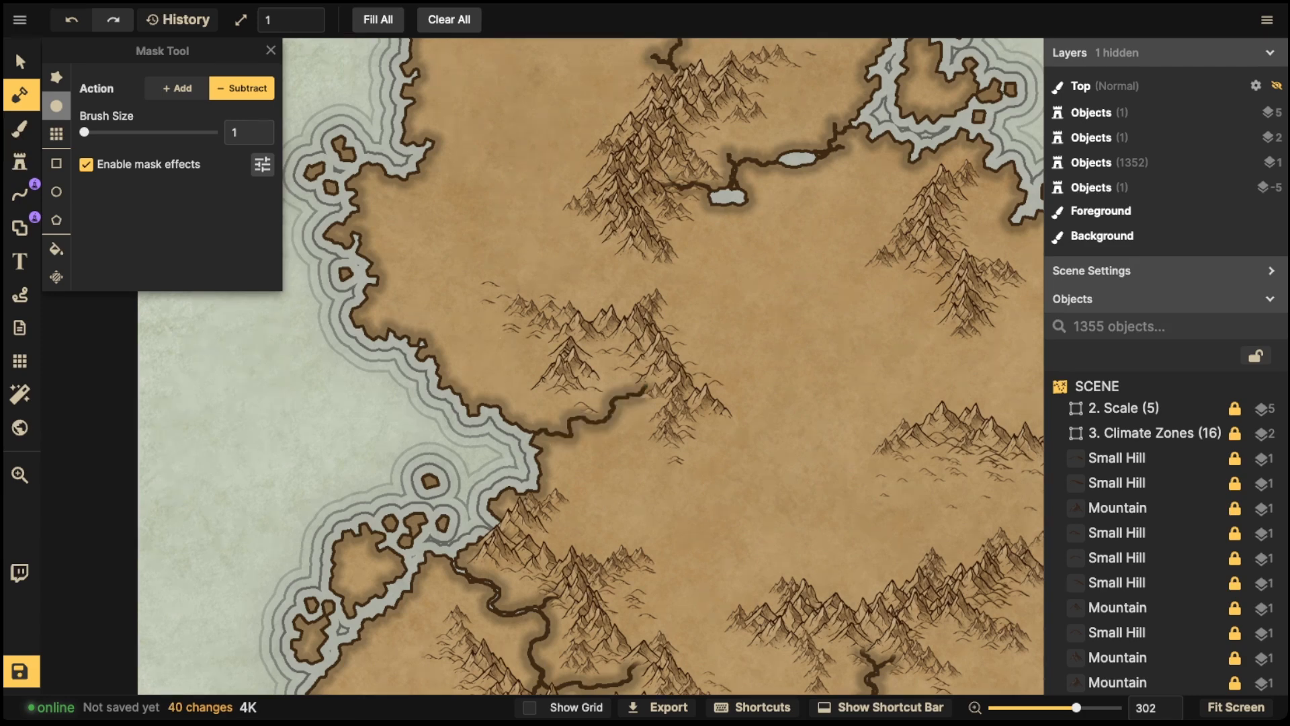
# - Carve a small lake near the coast, then switch to Add at brush size 4 and fill the river around it
pyautogui.scroll(10, 625, 418)
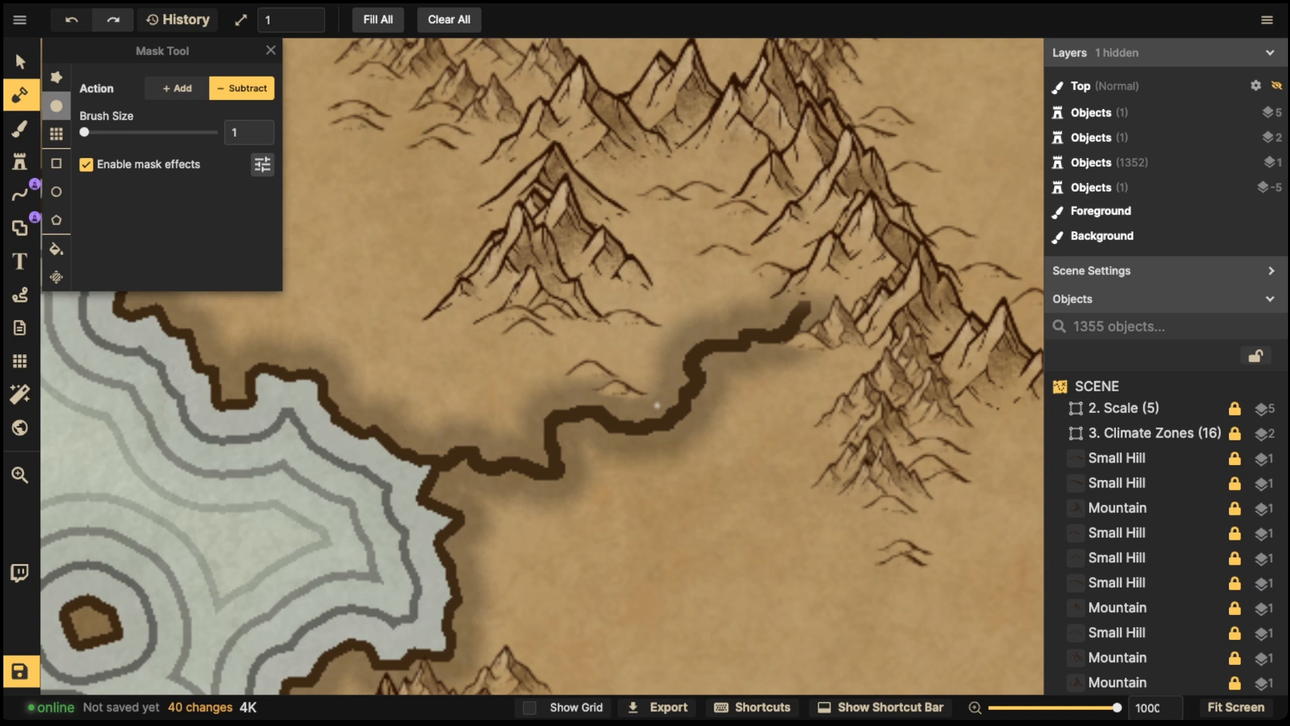
pyautogui.moveTo(558, 424)
pyautogui.mouseDown()
pyautogui.moveTo(561, 467)
pyautogui.moveTo(576, 467)
pyautogui.moveTo(582, 444)
pyautogui.moveTo(616, 440)
pyautogui.moveTo(611, 423)
pyautogui.moveTo(560, 423)
pyautogui.moveTo(570, 462)
pyautogui.moveTo(582, 425)
pyautogui.mouseUp()
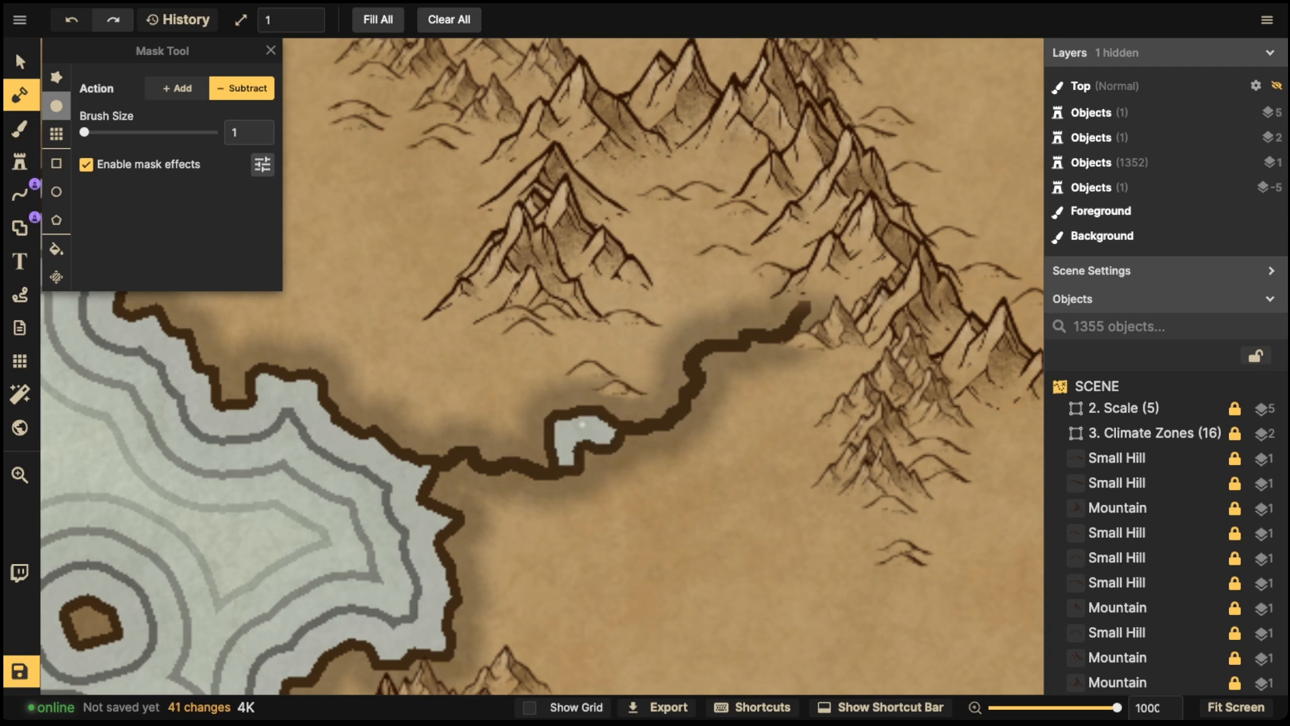
pyautogui.click(178, 88)
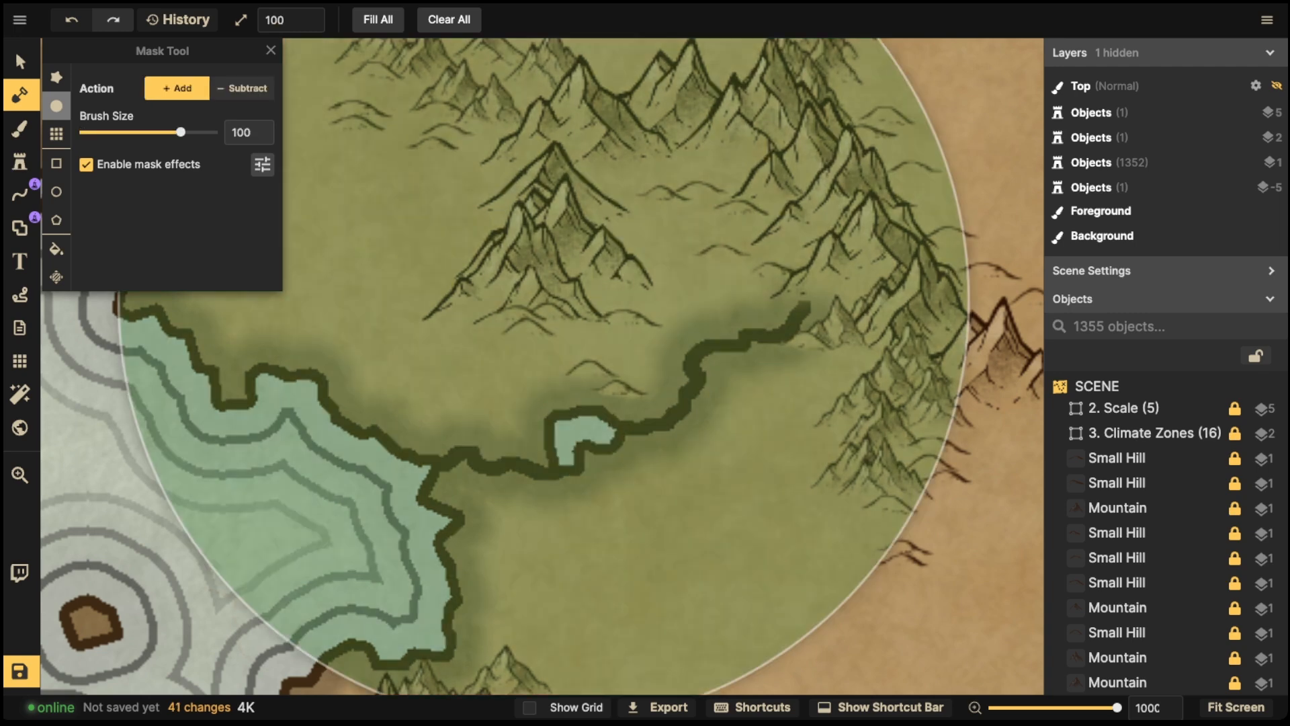
pyautogui.scroll(-10, 544, 297)
pyautogui.moveTo(464, 441)
pyautogui.mouseDown()
pyautogui.moveTo(462, 471)
pyautogui.moveTo(497, 448)
pyautogui.moveTo(533, 478)
pyautogui.mouseUp()
pyautogui.moveTo(628, 420)
pyautogui.mouseDown()
pyautogui.moveTo(667, 428)
pyautogui.moveTo(694, 371)
pyautogui.moveTo(819, 302)
pyautogui.moveTo(748, 311)
pyautogui.mouseUp()
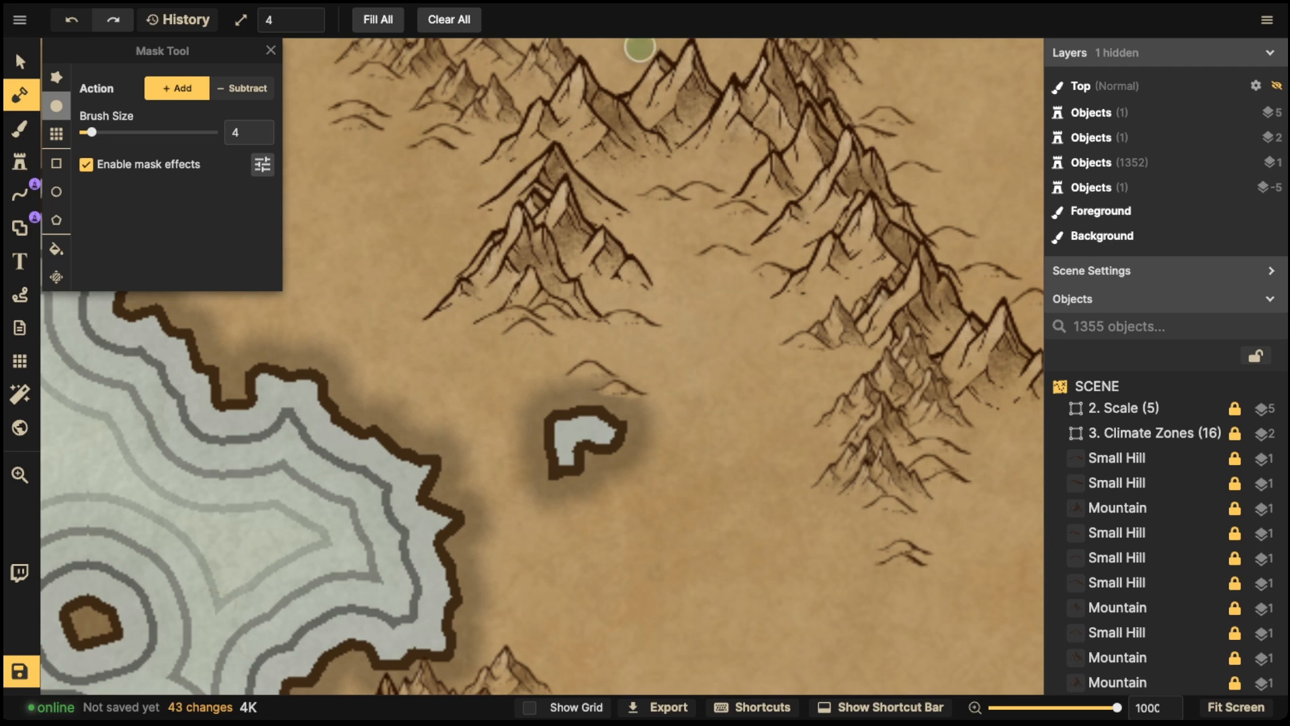
# - Save the map
pyautogui.click(21, 61)
pyautogui.scroll(-8, 386, 236)
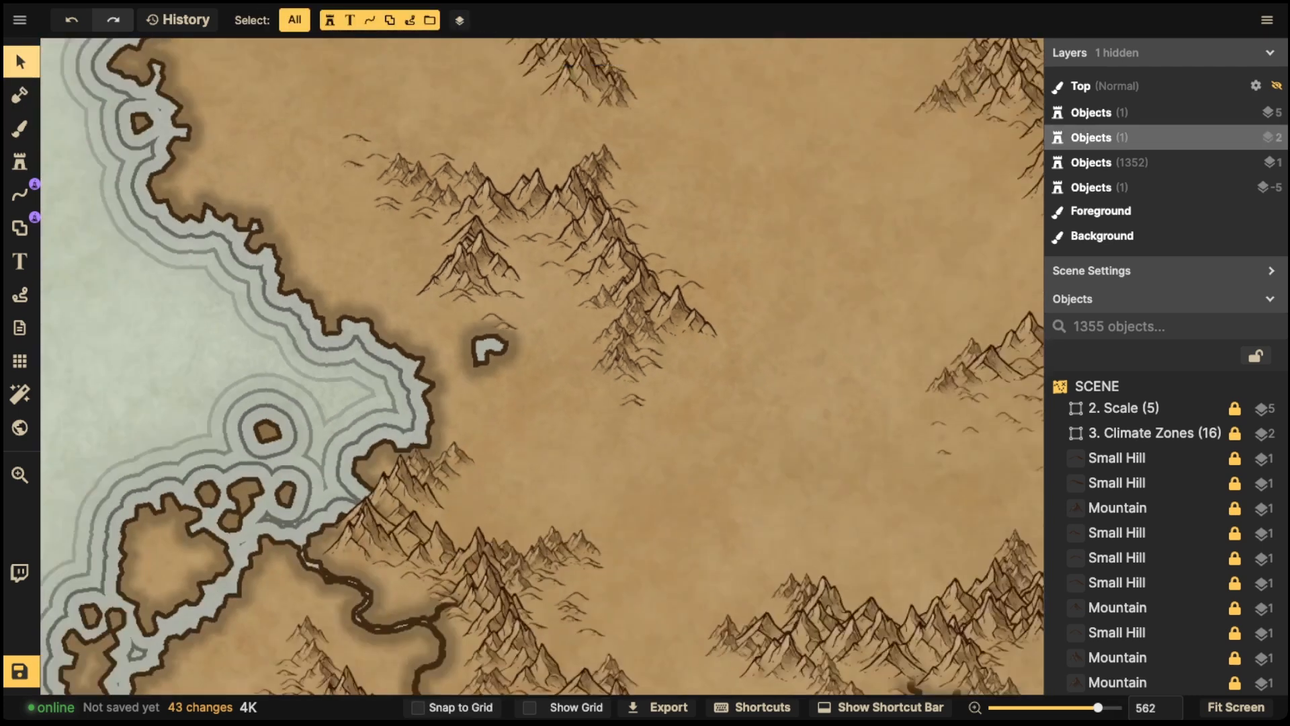
pyautogui.scroll(-15, 447, 293)
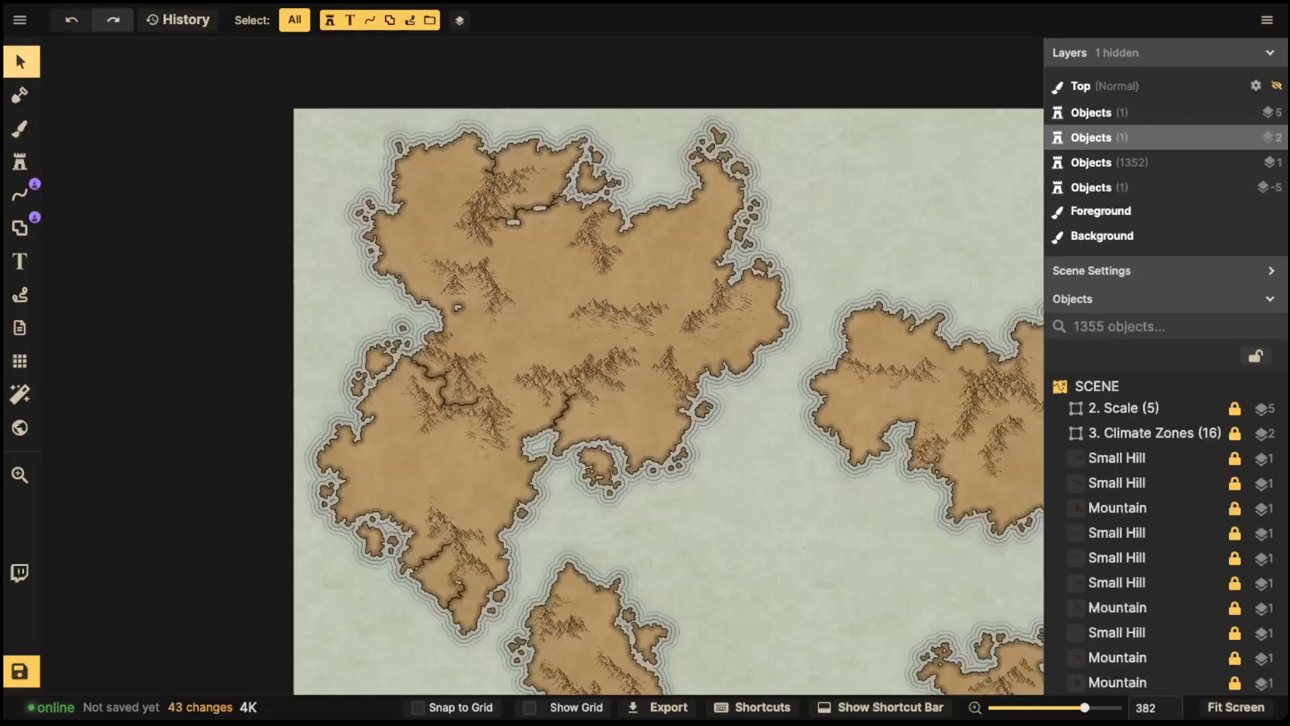
pyautogui.moveTo(447, 293); pyautogui.dragTo(309, 255)
pyautogui.click(20, 671)
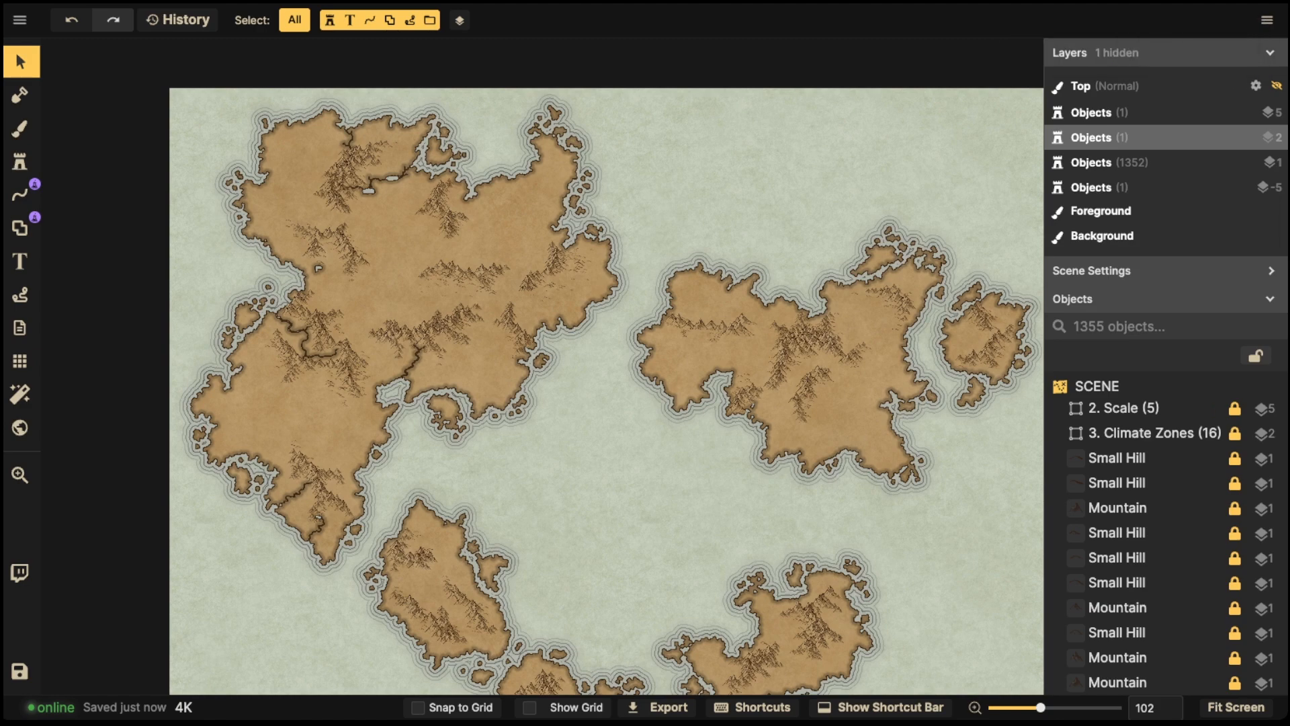
# - Carve a small lake among the mountains of the southern landmass with the Subtract mask at brush size 1
pyautogui.scroll(3, 505, 358)
pyautogui.scroll(4, 430, 373)
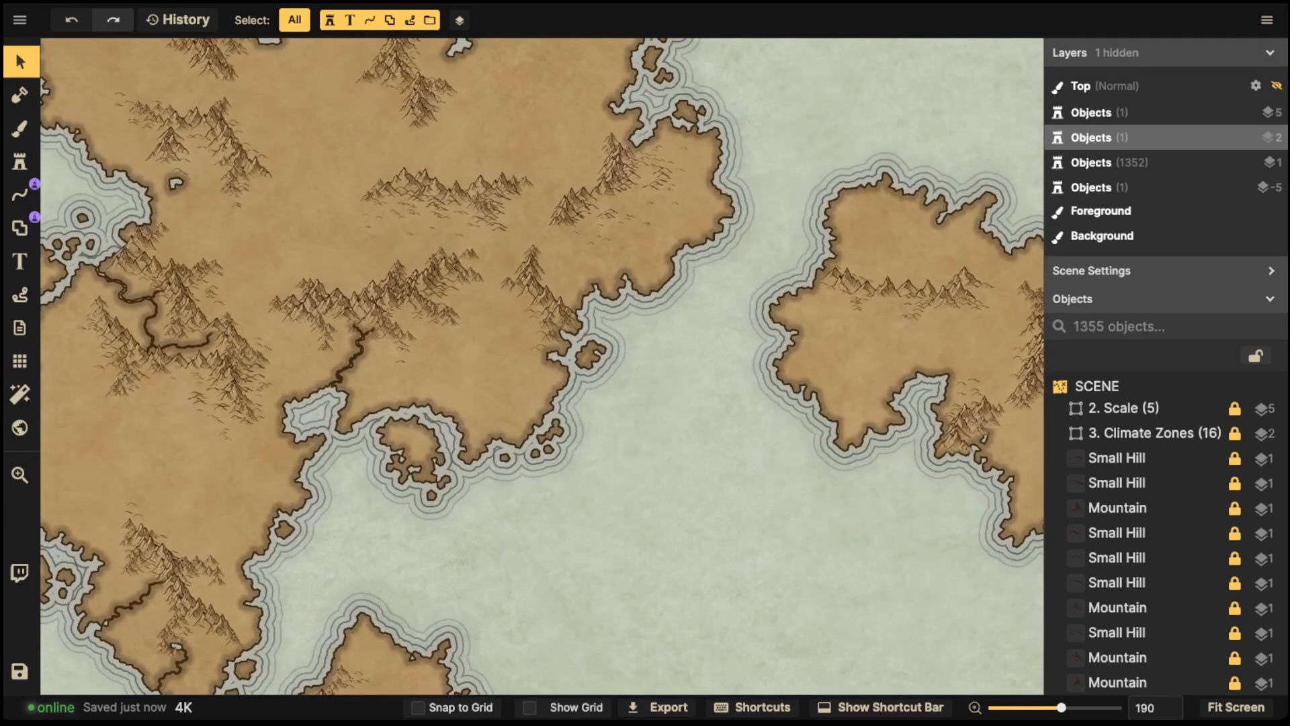
pyautogui.click(20, 95)
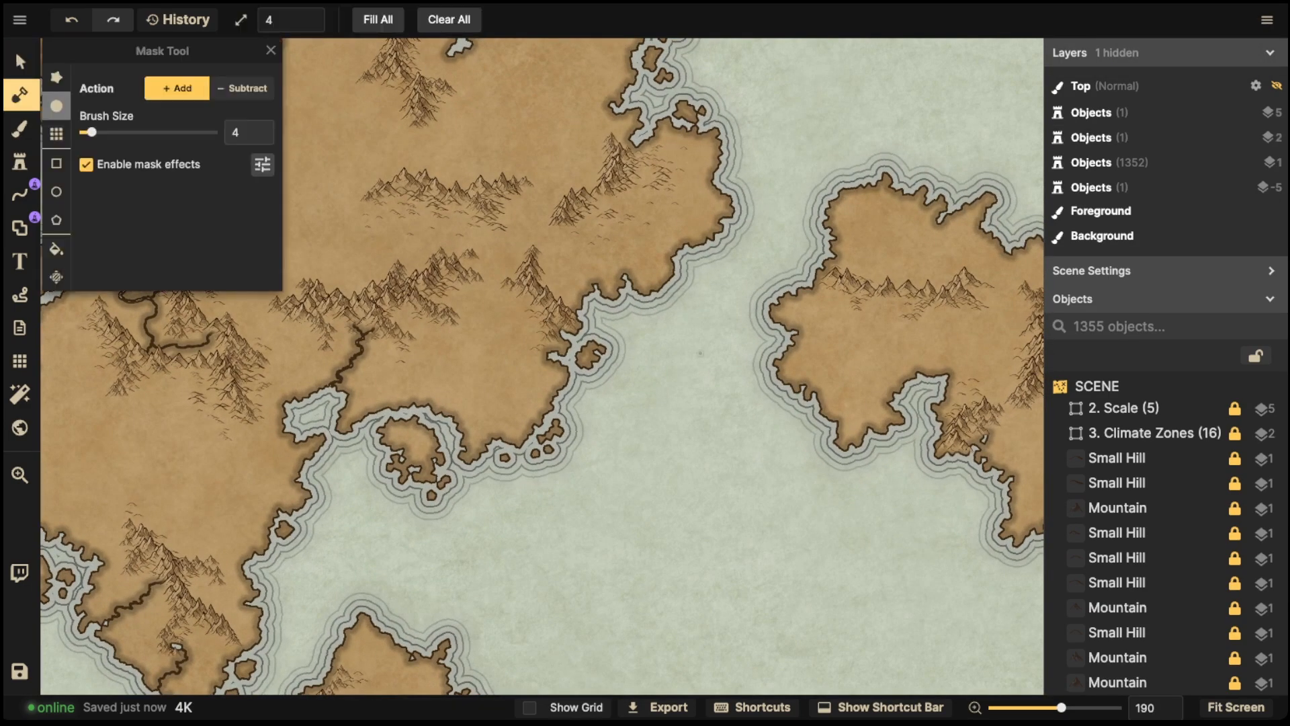
pyautogui.hscroll(2, 498, 332)
pyautogui.press('space')
pyautogui.moveTo(498, 332); pyautogui.dragTo(688, 321)
pyautogui.press('space')
pyautogui.moveTo(639, 397); pyautogui.dragTo(657, 190)
pyautogui.scroll(7, 621, 301)
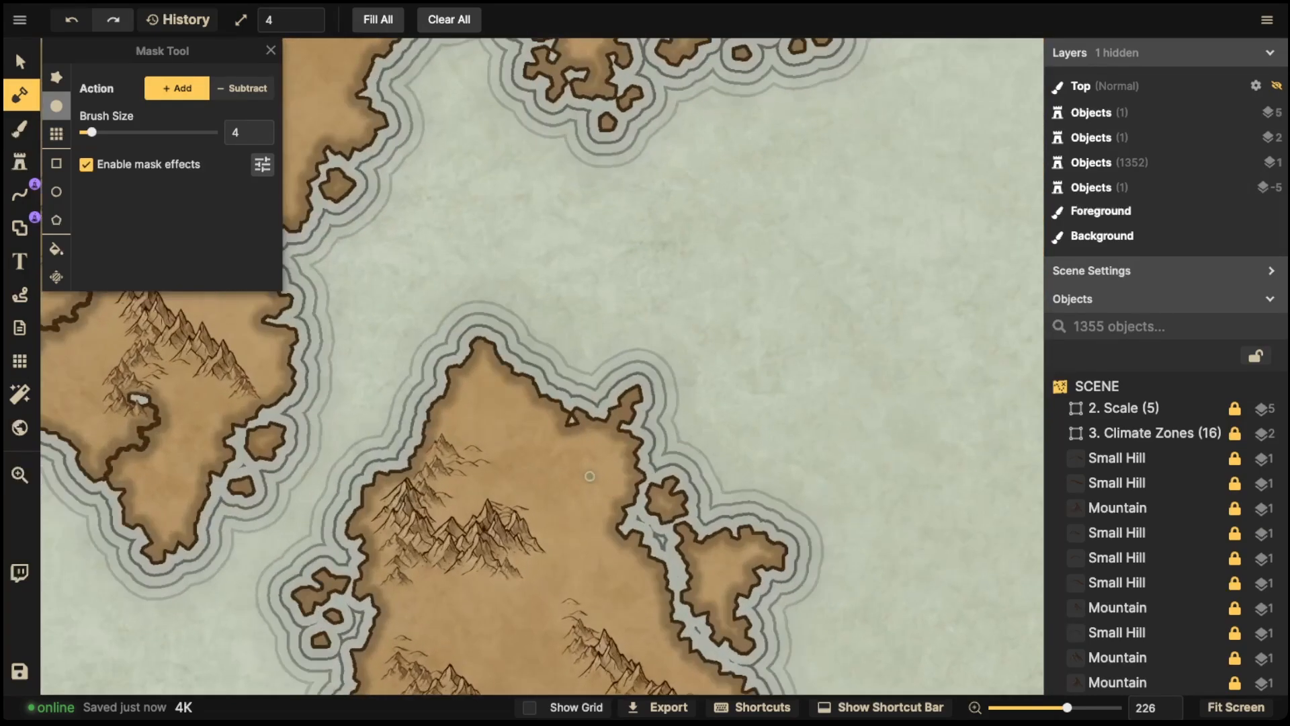
pyautogui.press('space')
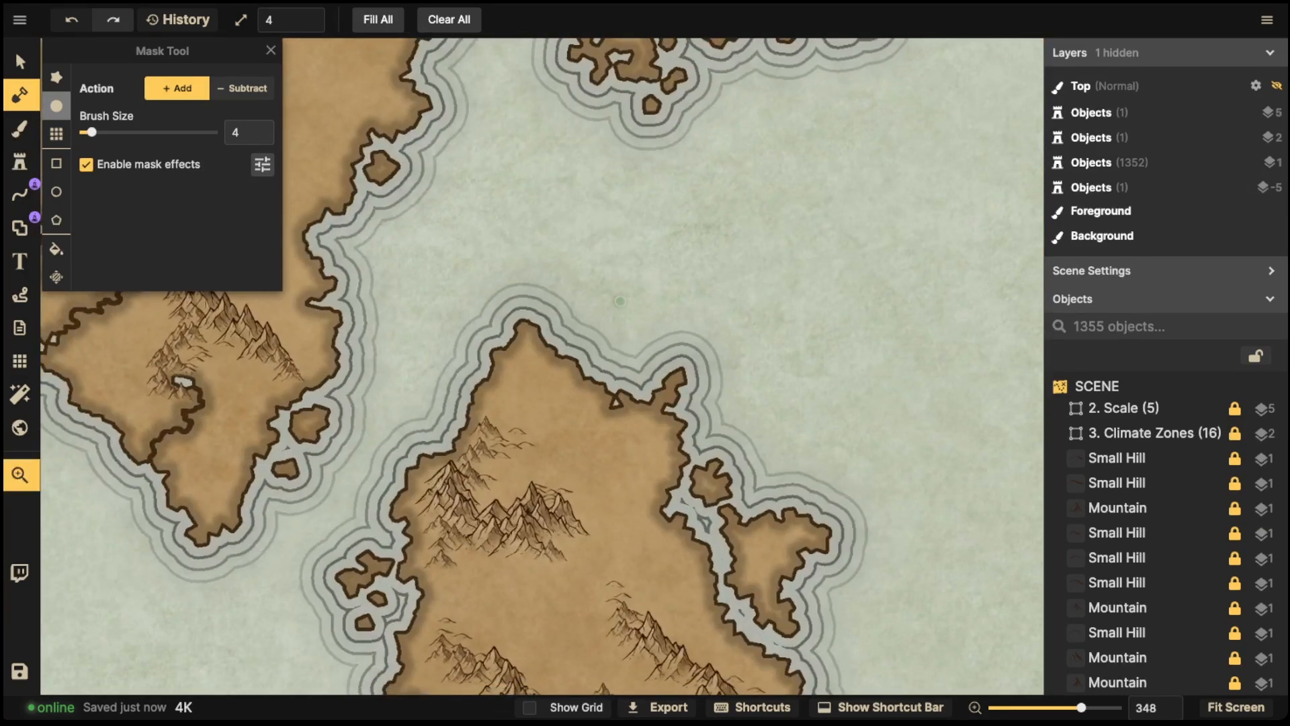
pyautogui.moveTo(620, 301); pyautogui.dragTo(953, 524)
pyautogui.moveTo(590, 261); pyautogui.dragTo(296, 644)
pyautogui.press('space')
pyautogui.moveTo(709, 368); pyautogui.dragTo(702, 268)
pyautogui.moveTo(719, 511); pyautogui.dragTo(692, 363)
pyautogui.moveTo(722, 417); pyautogui.dragTo(736, 373)
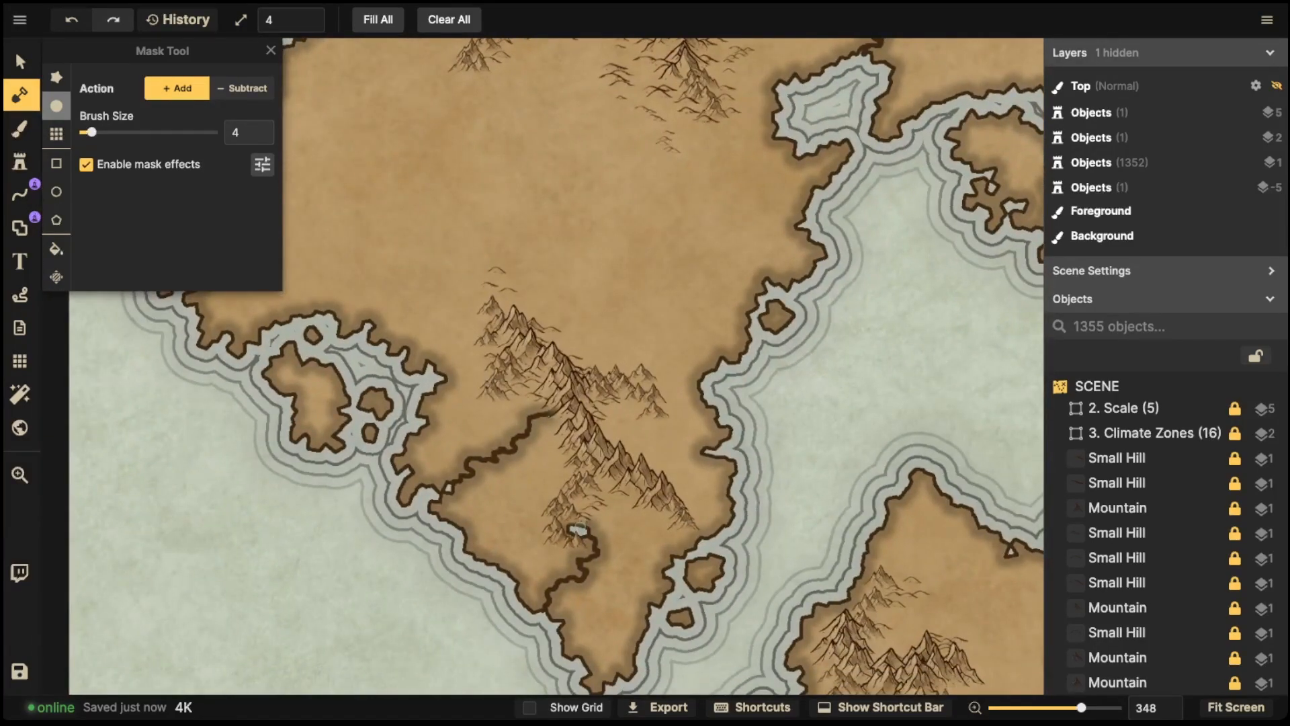
pyautogui.press('space')
pyautogui.moveTo(990, 617); pyautogui.dragTo(800, 445)
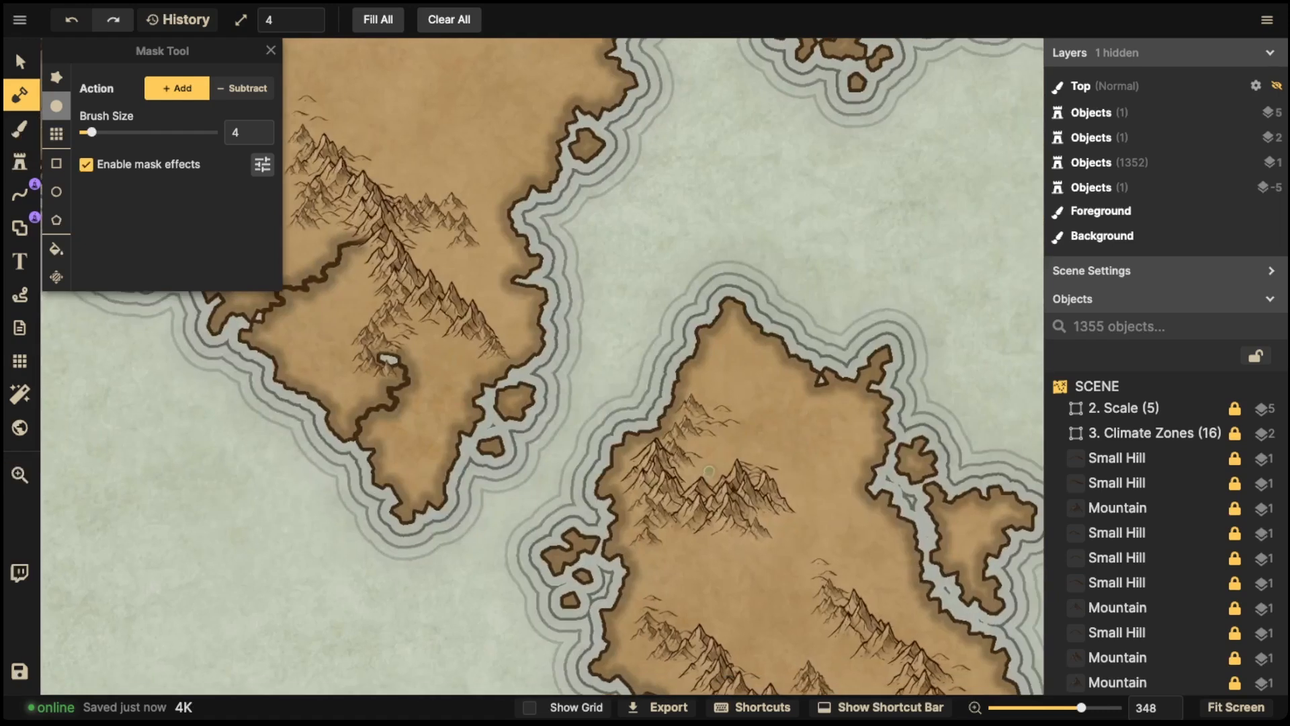
pyautogui.press('x')
pyautogui.moveTo(687, 472); pyautogui.dragTo(702, 470)
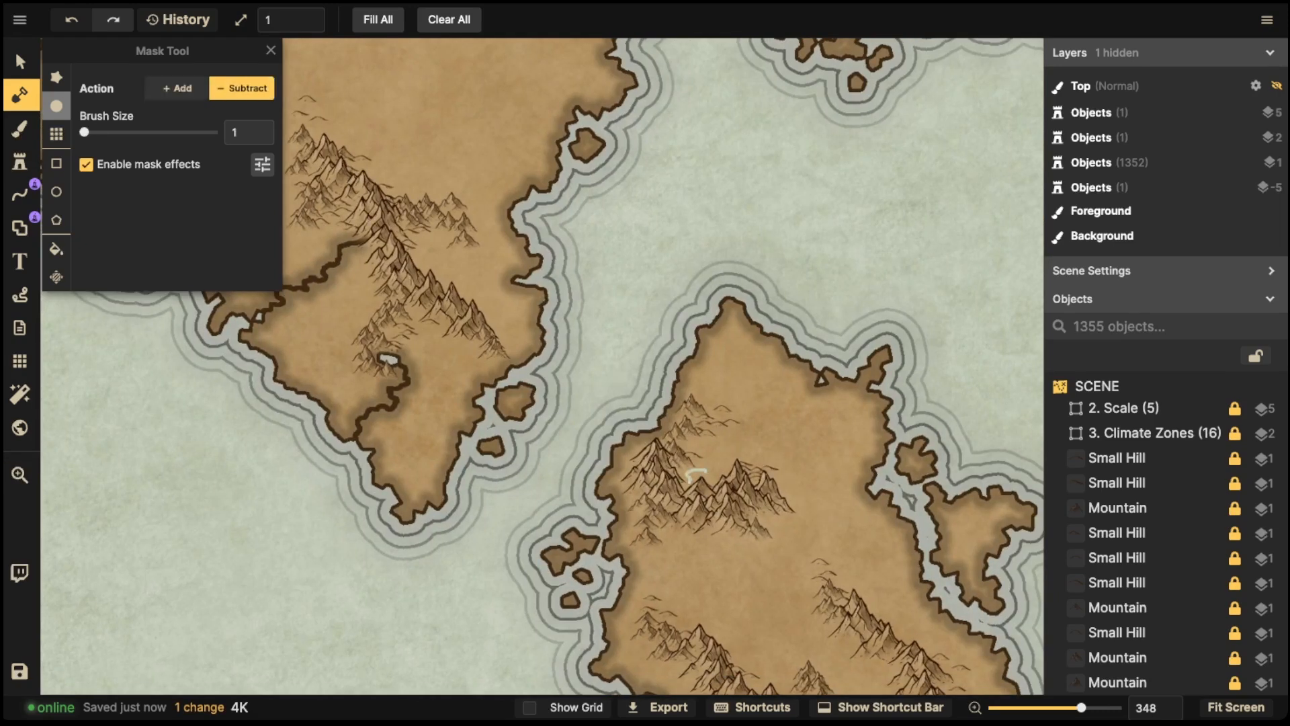
pyautogui.moveTo(709, 469)
pyautogui.mouseDown()
pyautogui.moveTo(691, 473)
pyautogui.moveTo(722, 471)
pyautogui.mouseUp()
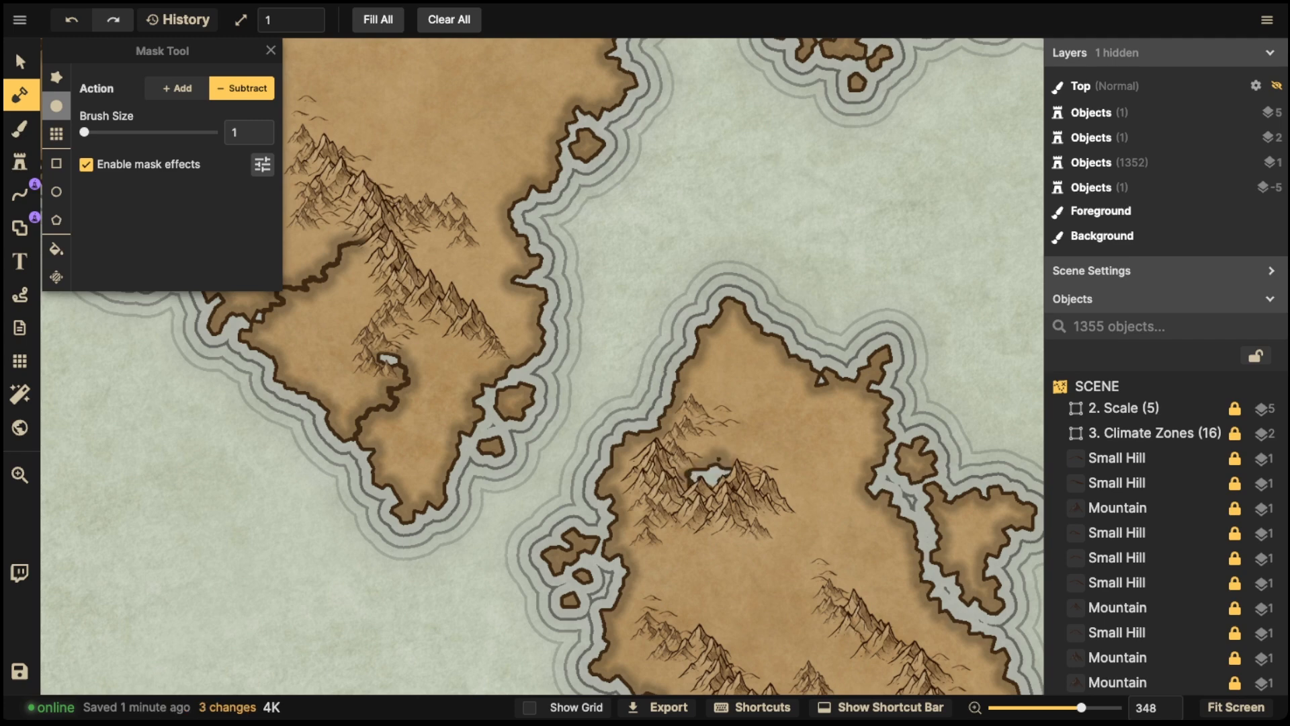
pyautogui.hotkey('ctrl', 'z')
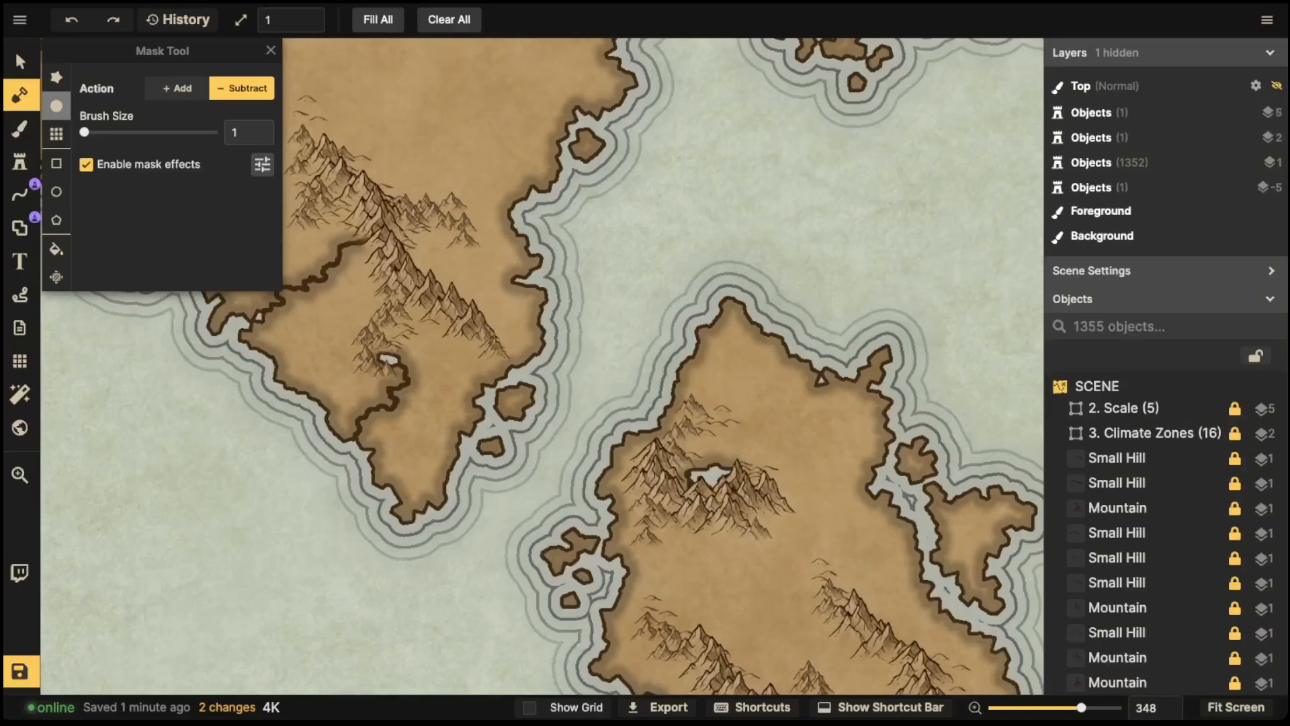
pyautogui.click(689, 475)
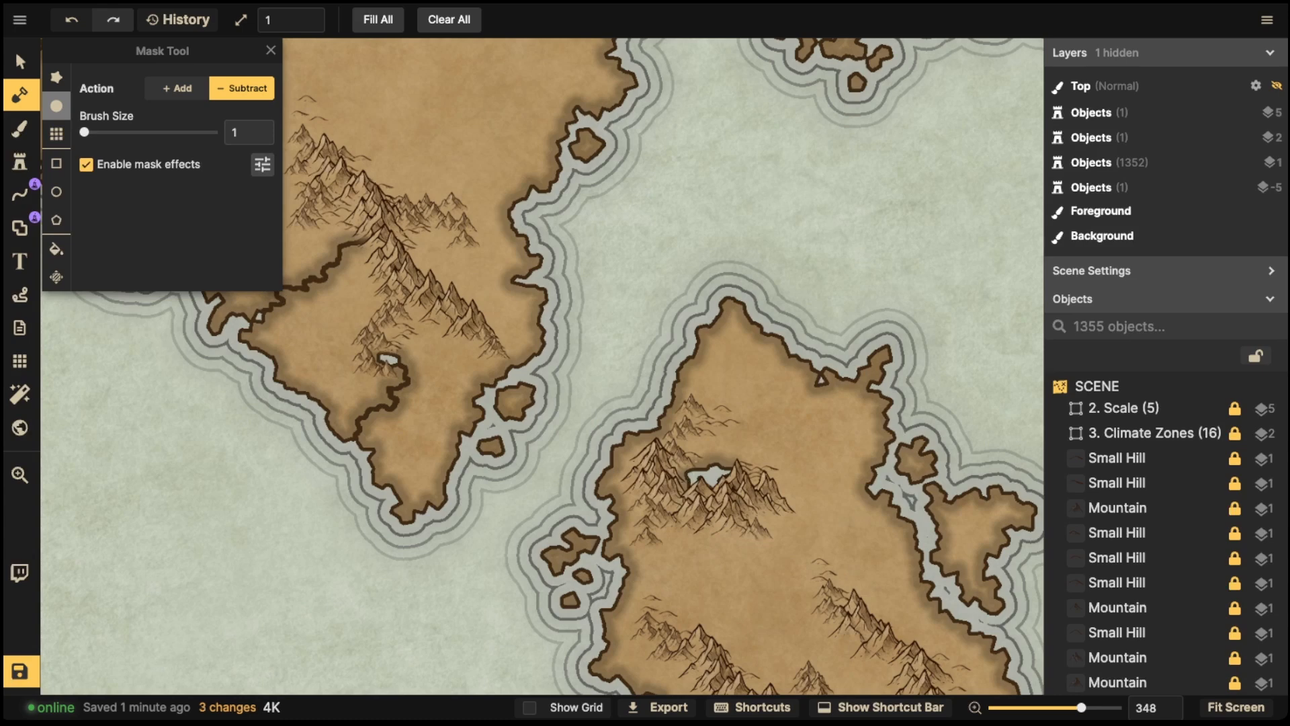
# - Pan across the main landmass to examine the carved rivers and lakes
pyautogui.press('space')
pyautogui.moveTo(743, 440); pyautogui.dragTo(907, 522)
pyautogui.moveTo(439, 327); pyautogui.dragTo(613, 478)
pyautogui.moveTo(474, 158); pyautogui.dragTo(538, 461)
pyautogui.moveTo(1028, 258); pyautogui.dragTo(557, 462)
pyautogui.moveTo(619, 406); pyautogui.dragTo(593, 469)
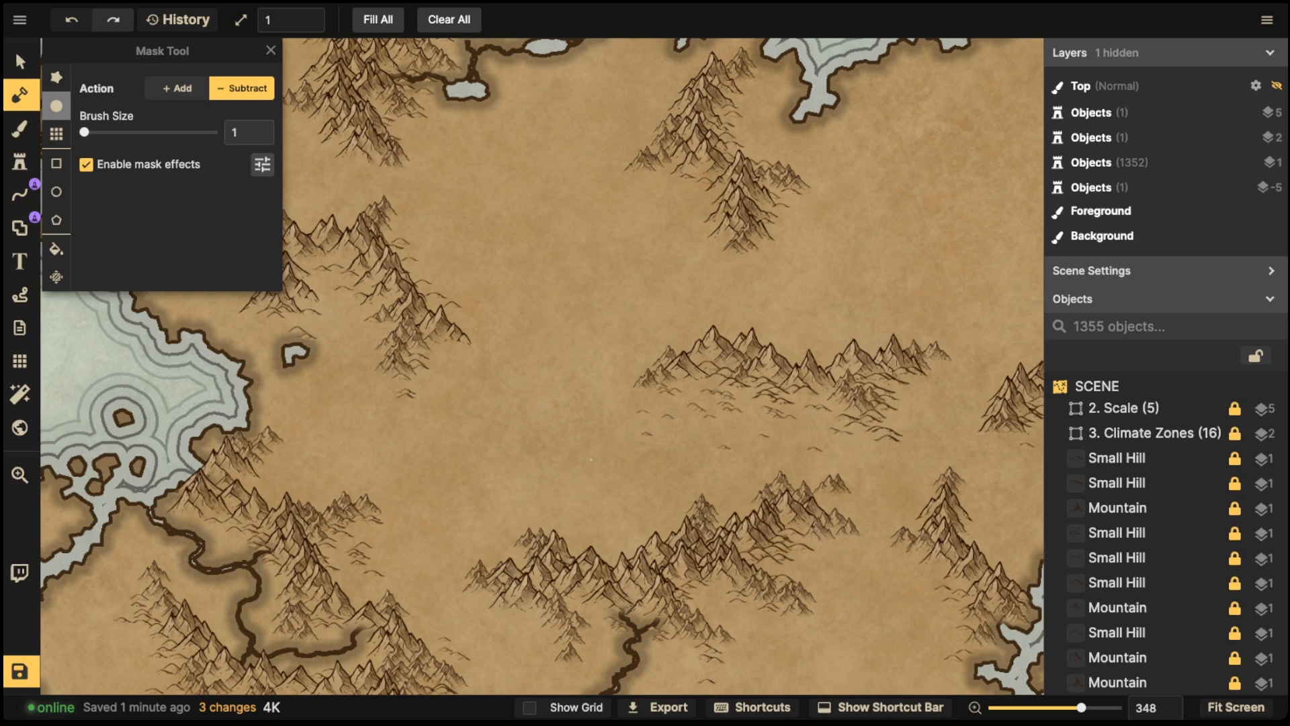
pyautogui.moveTo(780, 293); pyautogui.dragTo(685, 443)
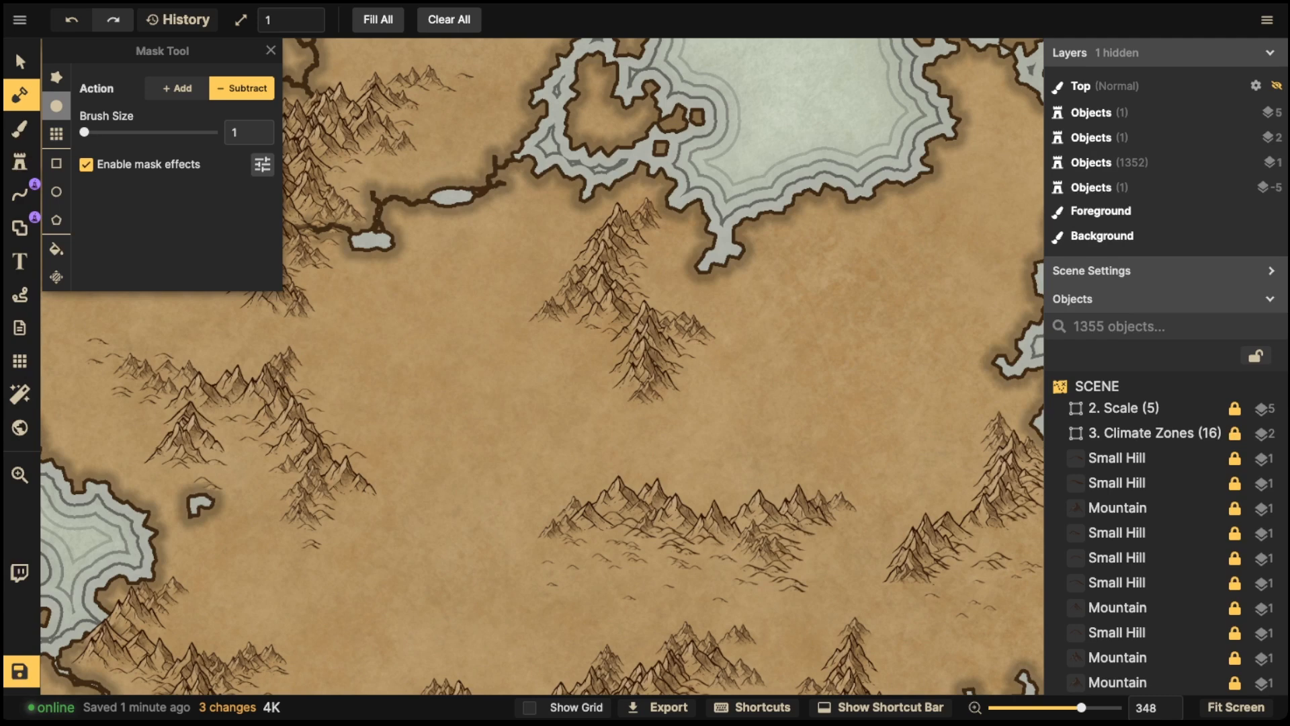
# - Undo the last mask change and make a short Subtract stroke near the northern coast
pyautogui.hotkey('ctrl', 'z')
pyautogui.moveTo(688, 275); pyautogui.dragTo(702, 267)
pyautogui.press('space')
pyautogui.moveTo(897, 499)
pyautogui.mouseDown()
pyautogui.moveTo(692, 280)
pyautogui.moveTo(623, 182)
pyautogui.moveTo(546, 200)
pyautogui.mouseUp()
pyautogui.press('space')
pyautogui.moveTo(590, 306); pyautogui.dragTo(941, 639)
pyautogui.moveTo(480, 297); pyautogui.dragTo(630, 438)
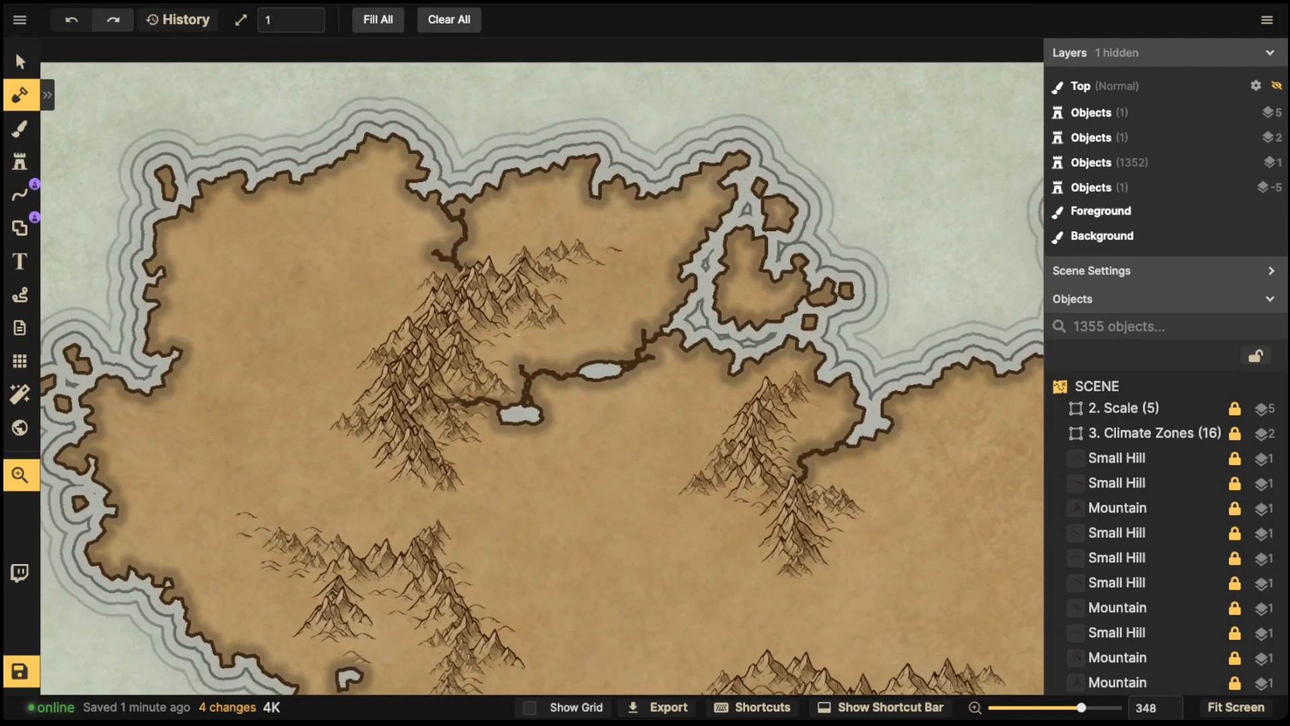
# - Carve a new lake above the existing lakes among the northern mountains, with a short river running north from it
pyautogui.moveTo(501, 352); pyautogui.dragTo(524, 358)
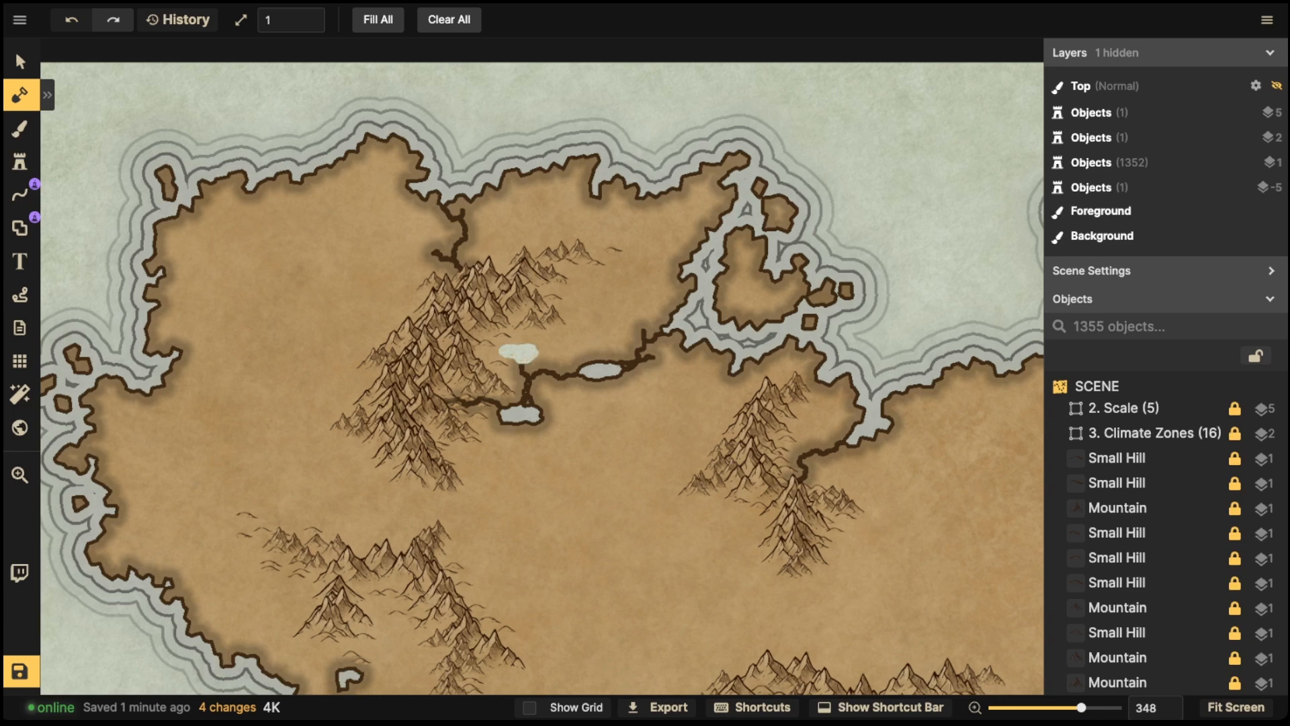
pyautogui.moveTo(506, 351)
pyautogui.mouseDown()
pyautogui.moveTo(476, 354)
pyautogui.moveTo(509, 319)
pyautogui.mouseUp()
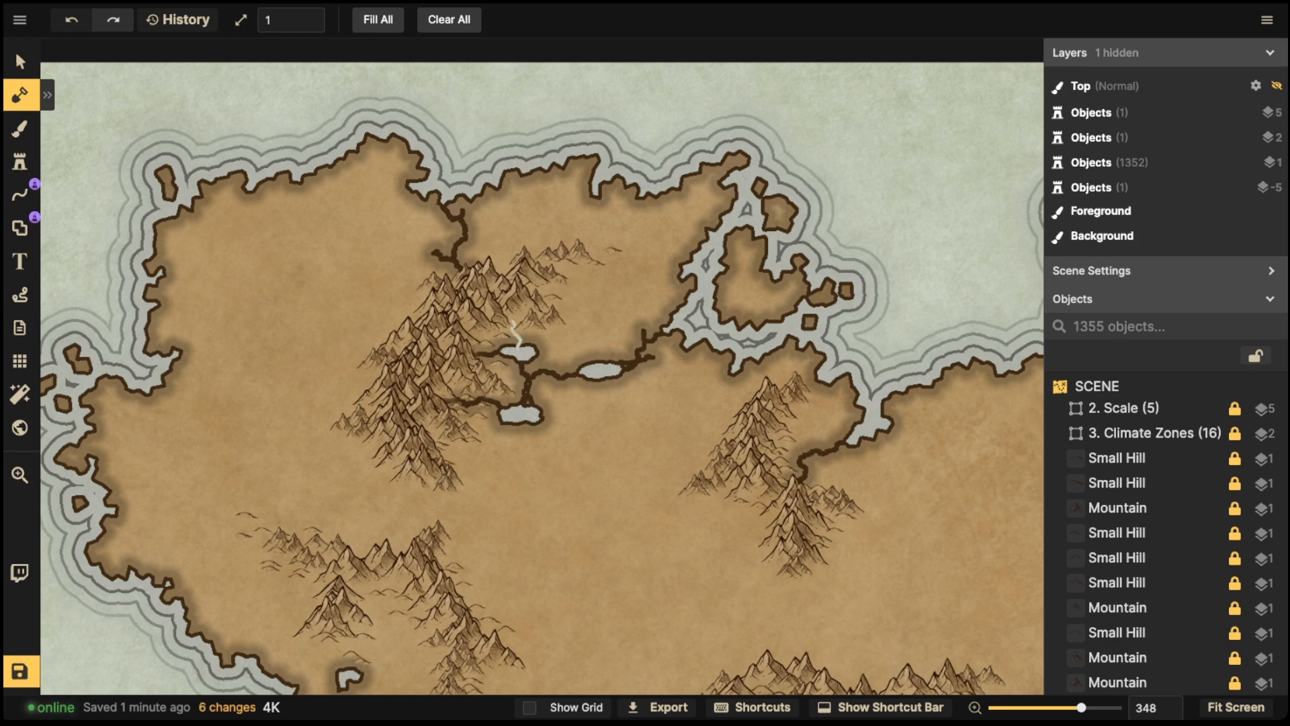
pyautogui.moveTo(542, 413); pyautogui.dragTo(561, 408)
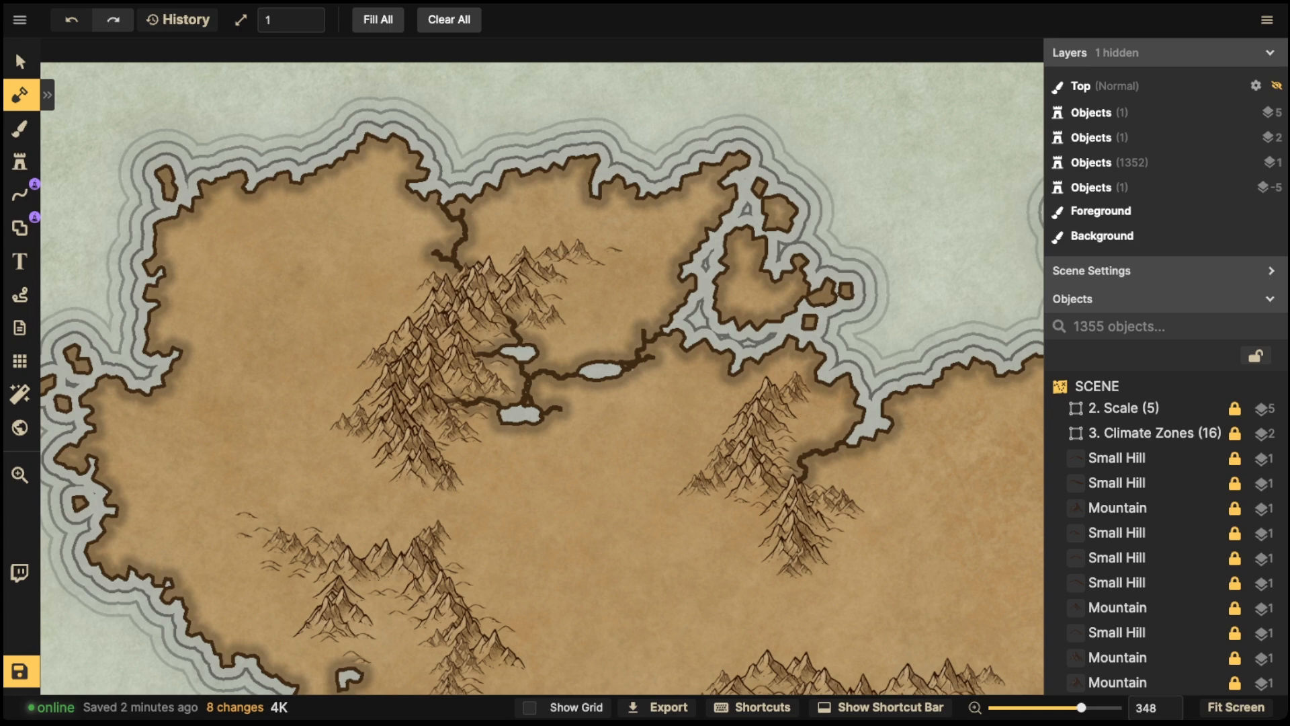
pyautogui.moveTo(516, 431); pyautogui.dragTo(515, 437)
# - Dot several small ponds around the lakes and river between the mountains with the Subtract mask
pyautogui.click(570, 364)
pyautogui.click(569, 364)
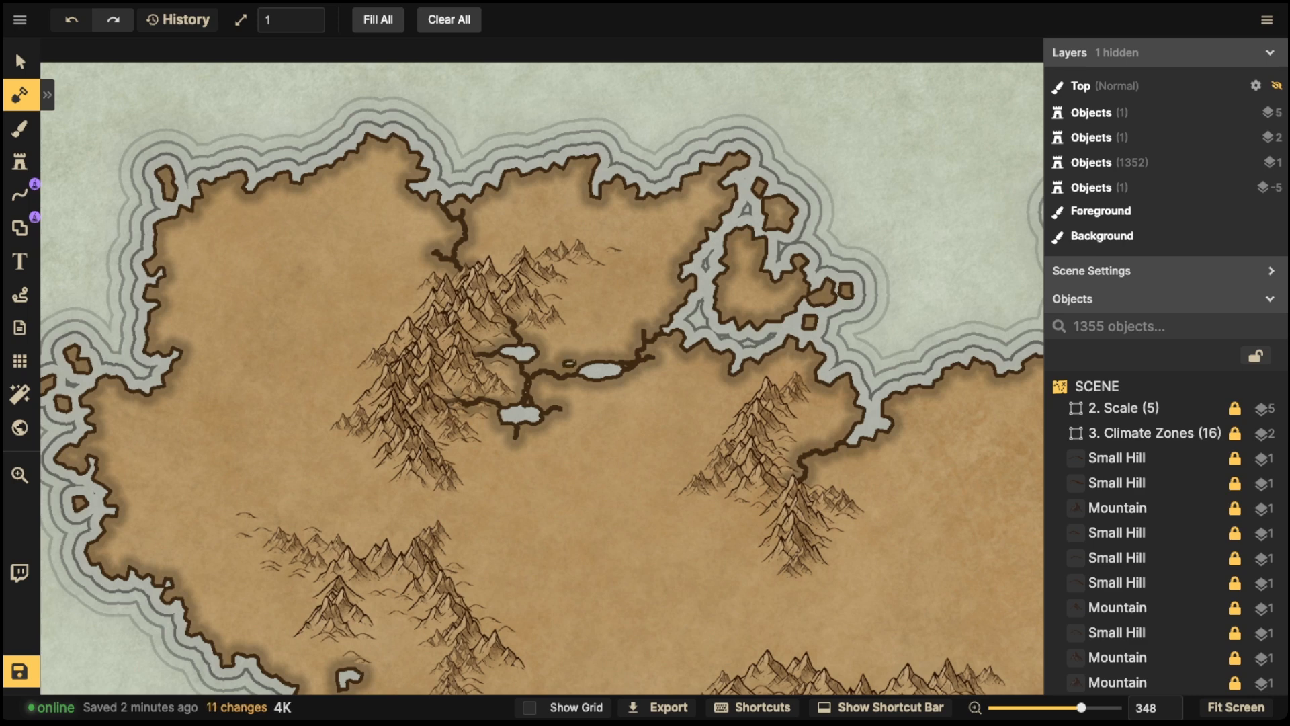
pyautogui.click(613, 353)
pyautogui.click(579, 382)
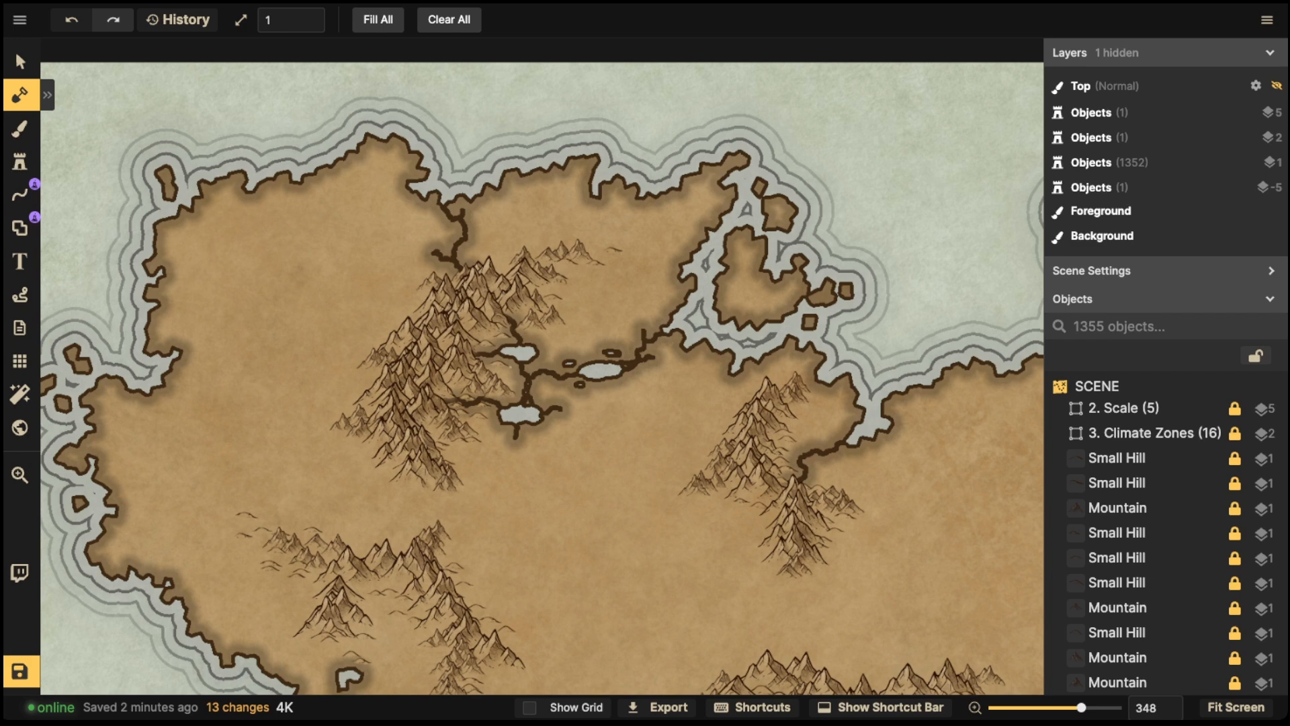
pyautogui.click(509, 372)
pyautogui.click(532, 431)
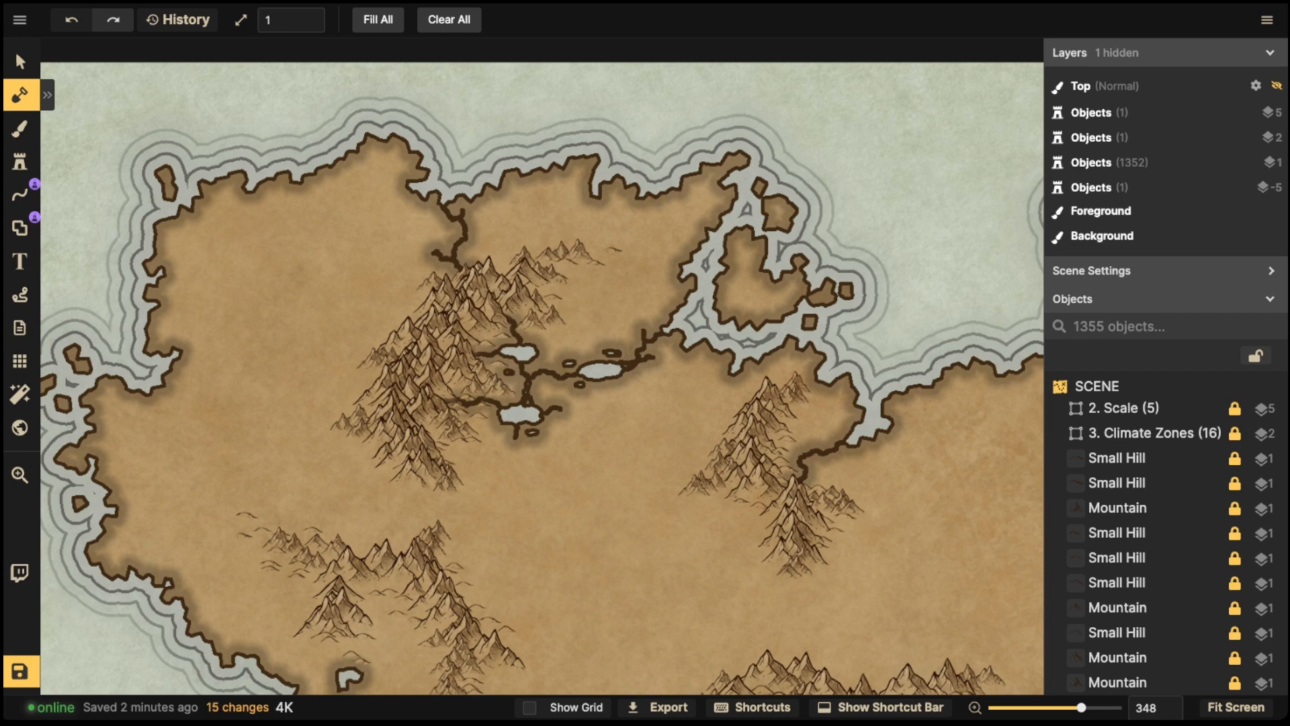
pyautogui.click(488, 427)
# - Carve a river running south from the mountains down to the eastern bay's coastline
pyautogui.scroll(-10, 451, 205)
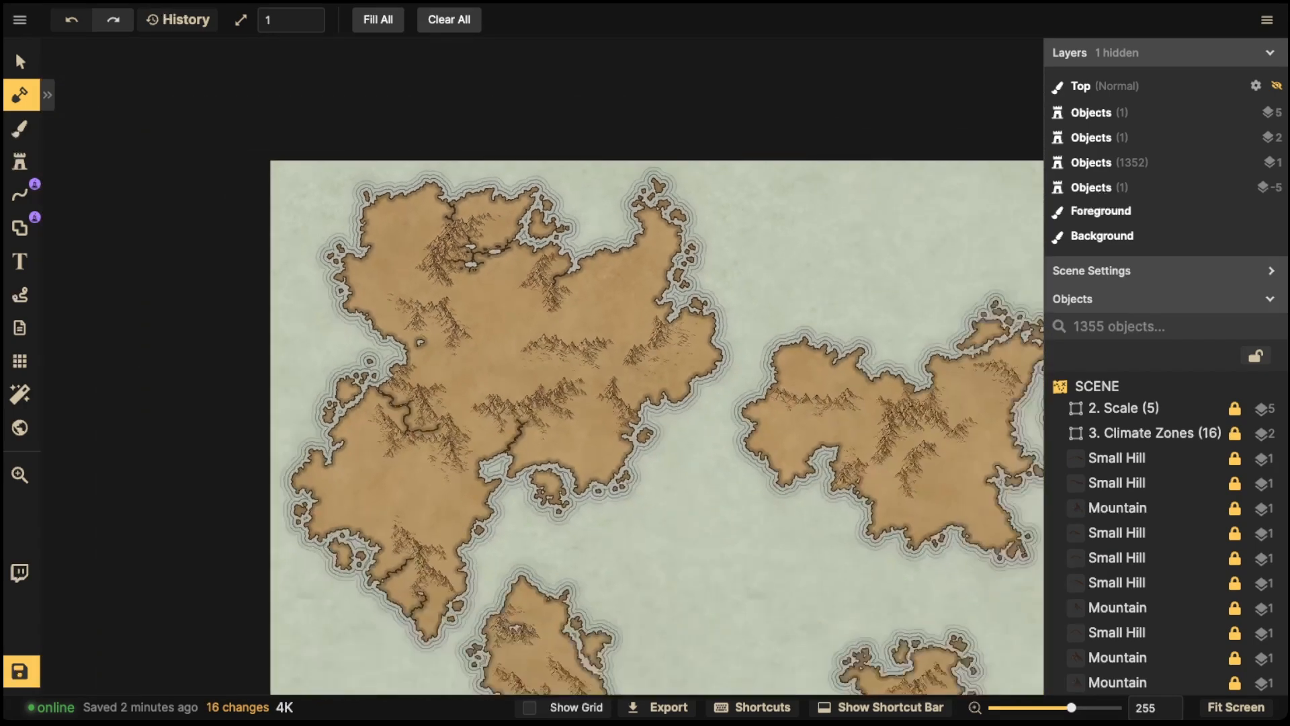
pyautogui.moveTo(450, 205); pyautogui.dragTo(475, 242)
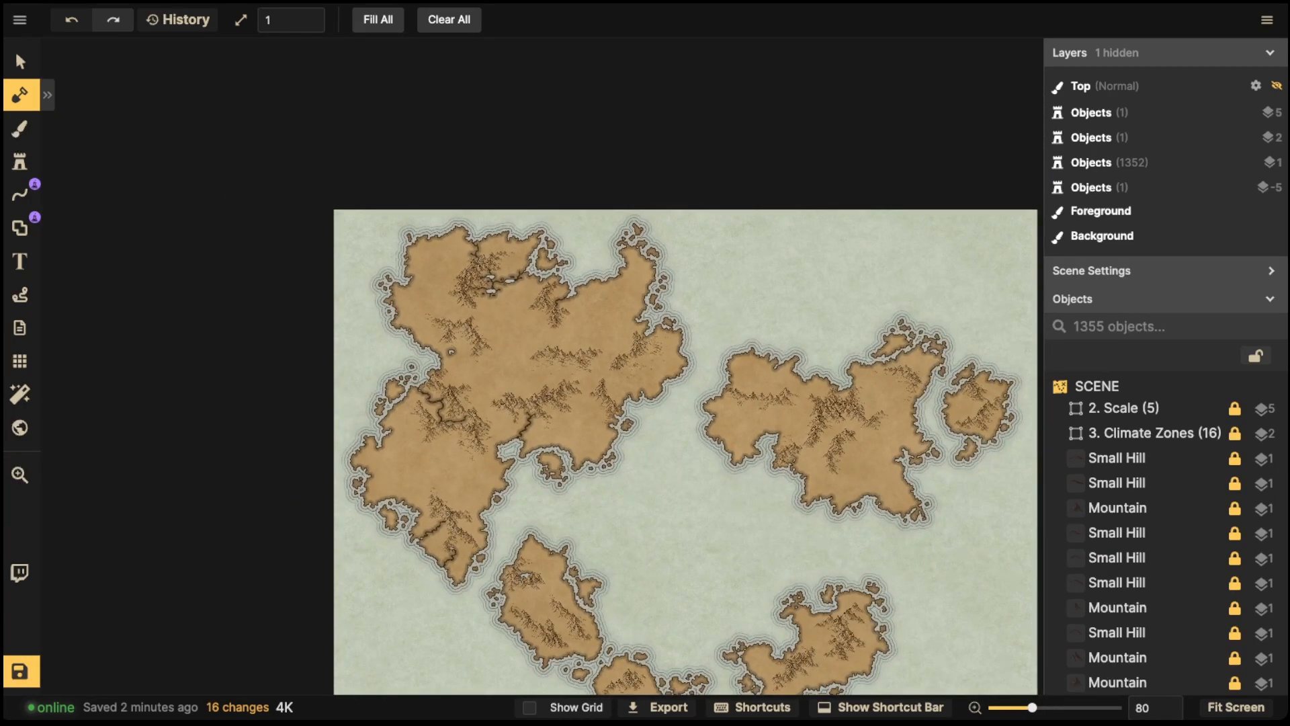
pyautogui.scroll(8, 498, 277)
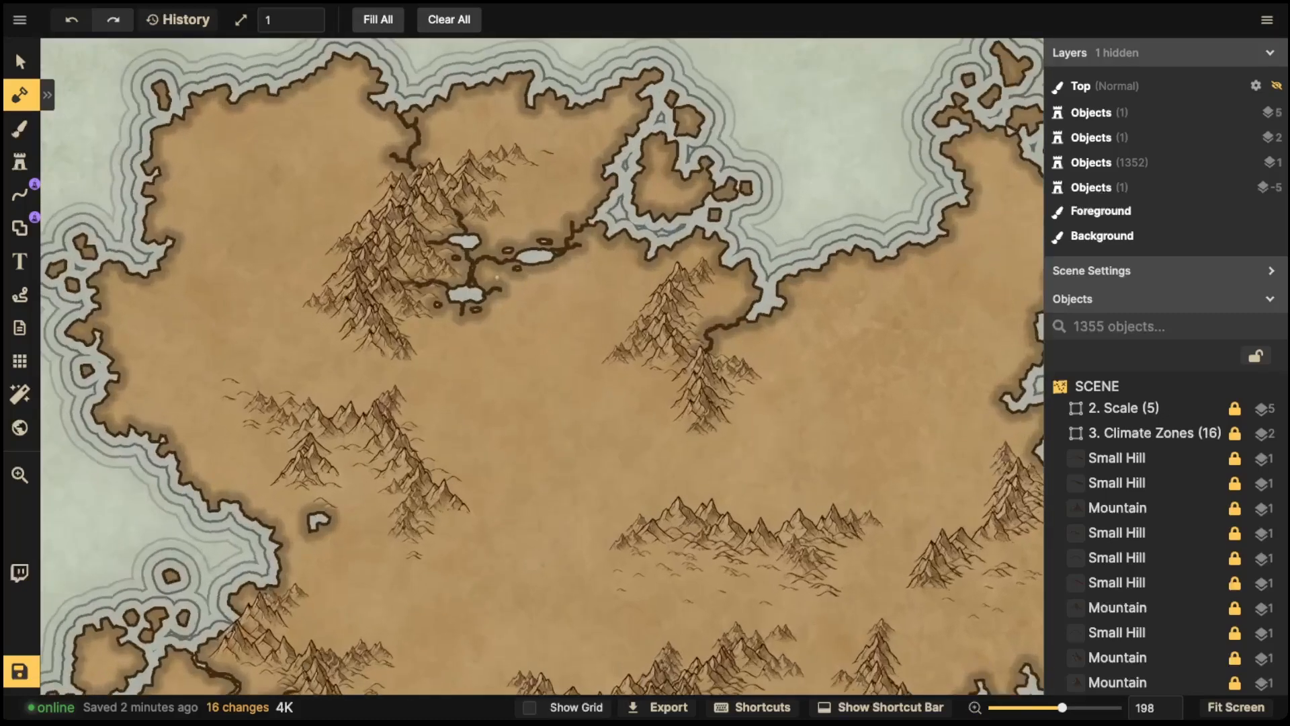
pyautogui.scroll(4, 498, 277)
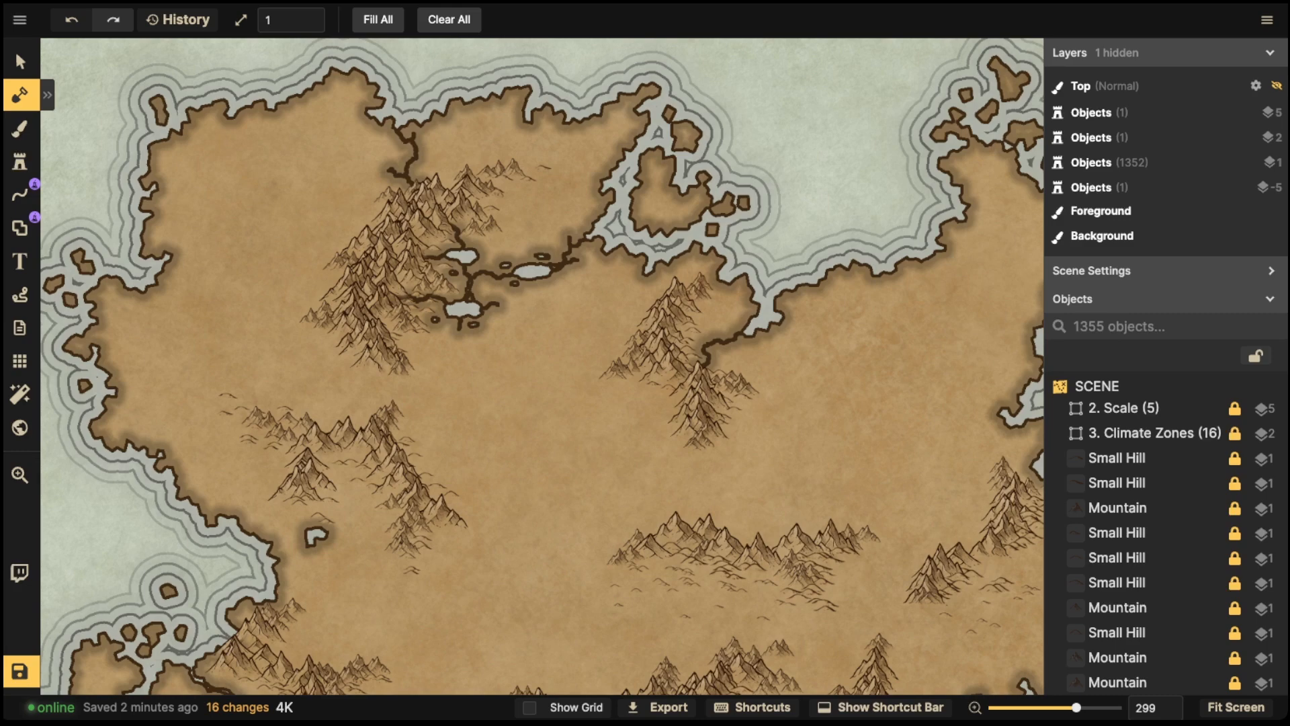
pyautogui.scroll(-4, 548, 284)
pyautogui.moveTo(681, 418); pyautogui.dragTo(440, 334)
pyautogui.scroll(5, 735, 322)
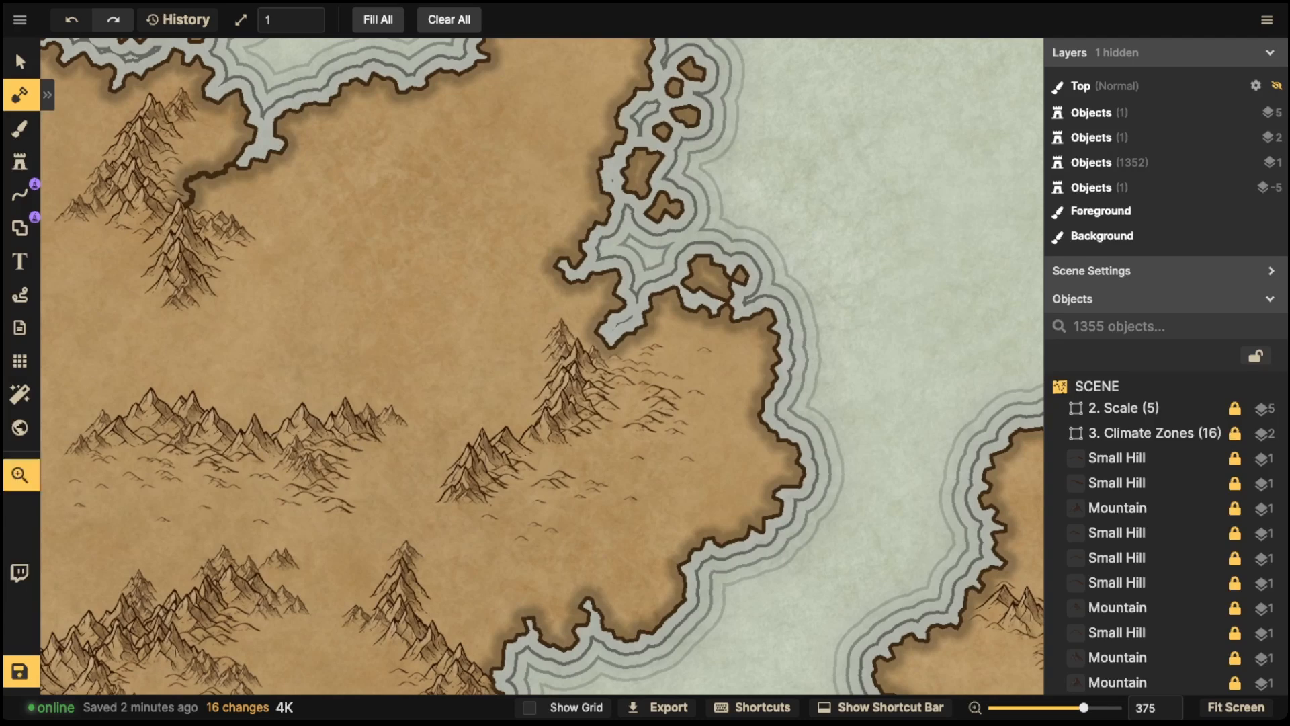
pyautogui.moveTo(637, 387); pyautogui.dragTo(647, 313)
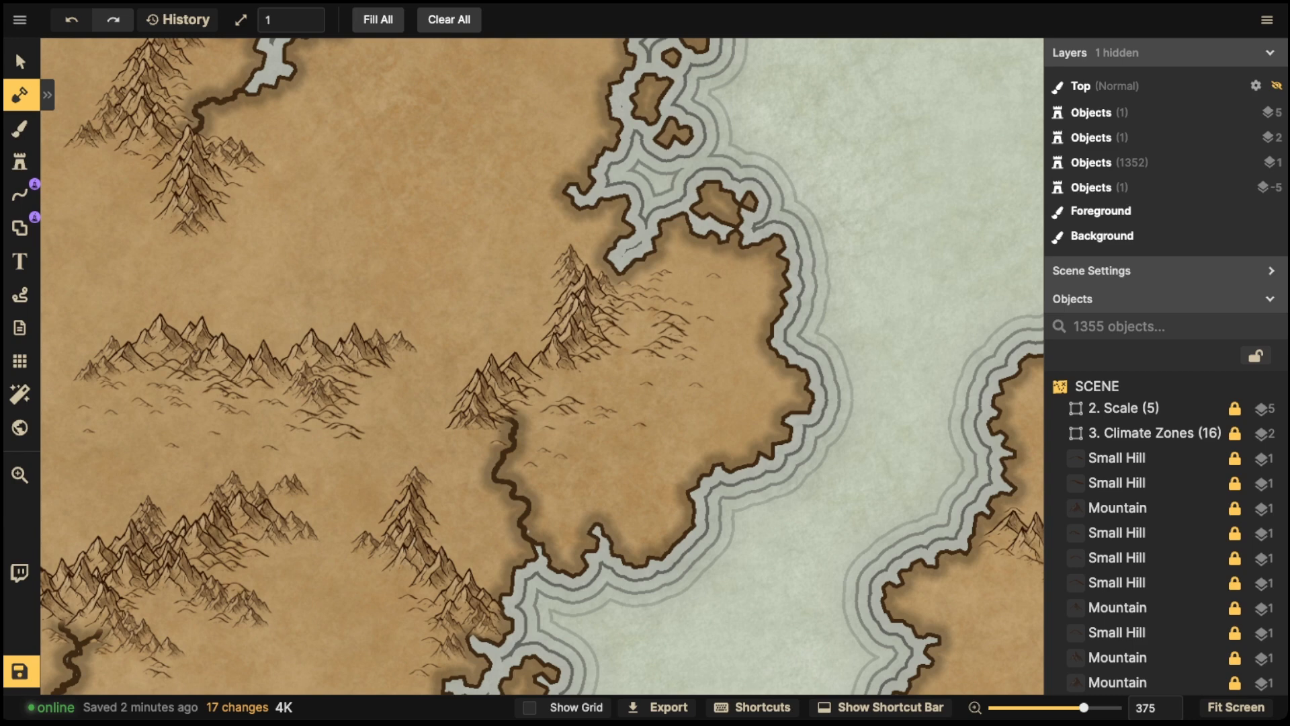
pyautogui.press('space')
pyautogui.moveTo(528, 531); pyautogui.dragTo(473, 482)
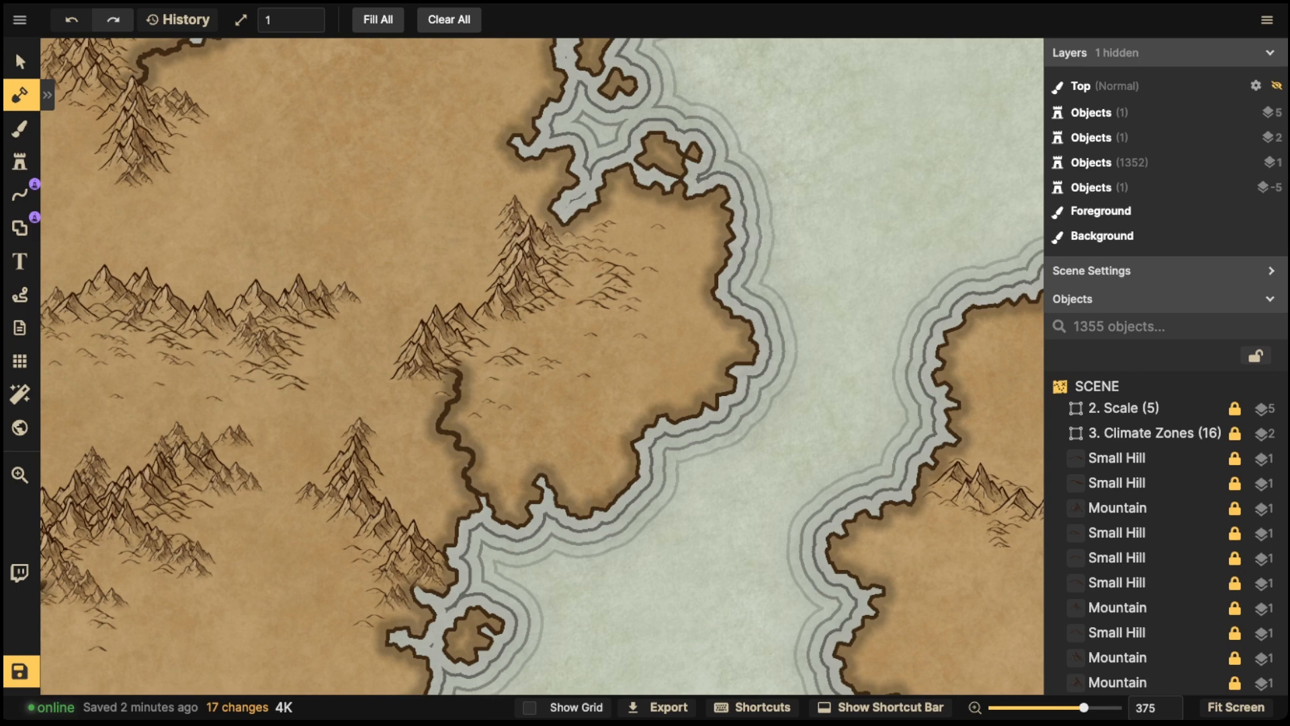
pyautogui.moveTo(435, 425)
pyautogui.mouseDown()
pyautogui.moveTo(552, 439)
pyautogui.moveTo(535, 449)
pyautogui.moveTo(595, 443)
pyautogui.moveTo(563, 474)
pyautogui.mouseUp()
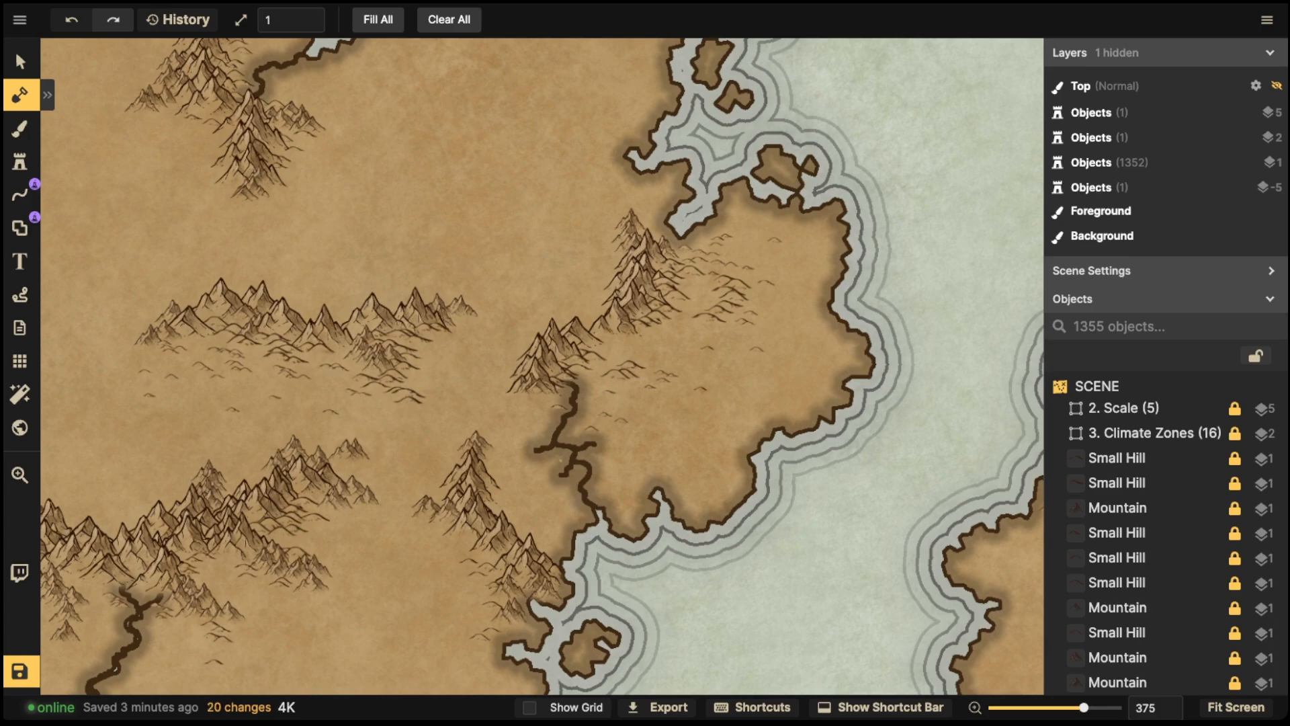
pyautogui.hotkey('ctrl', 'z')
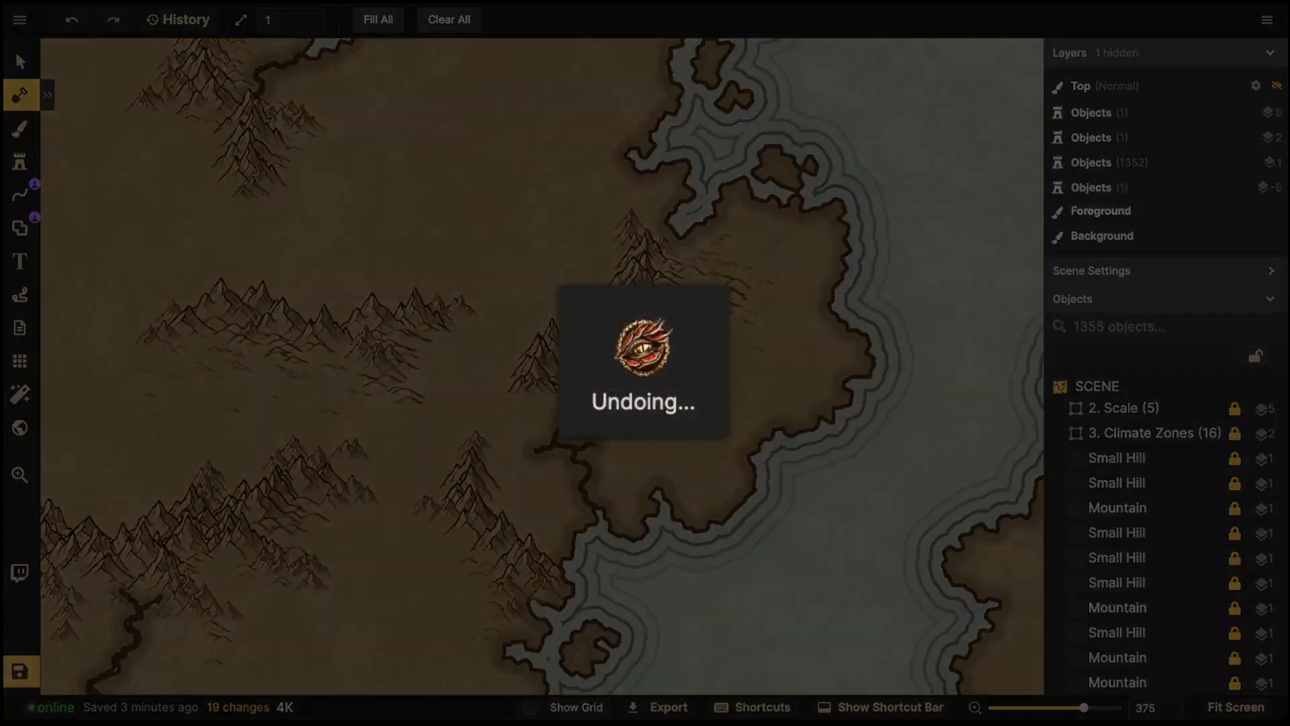
pyautogui.hotkey('ctrl', 'z')
pyautogui.hotkey('ctrl', 'z')
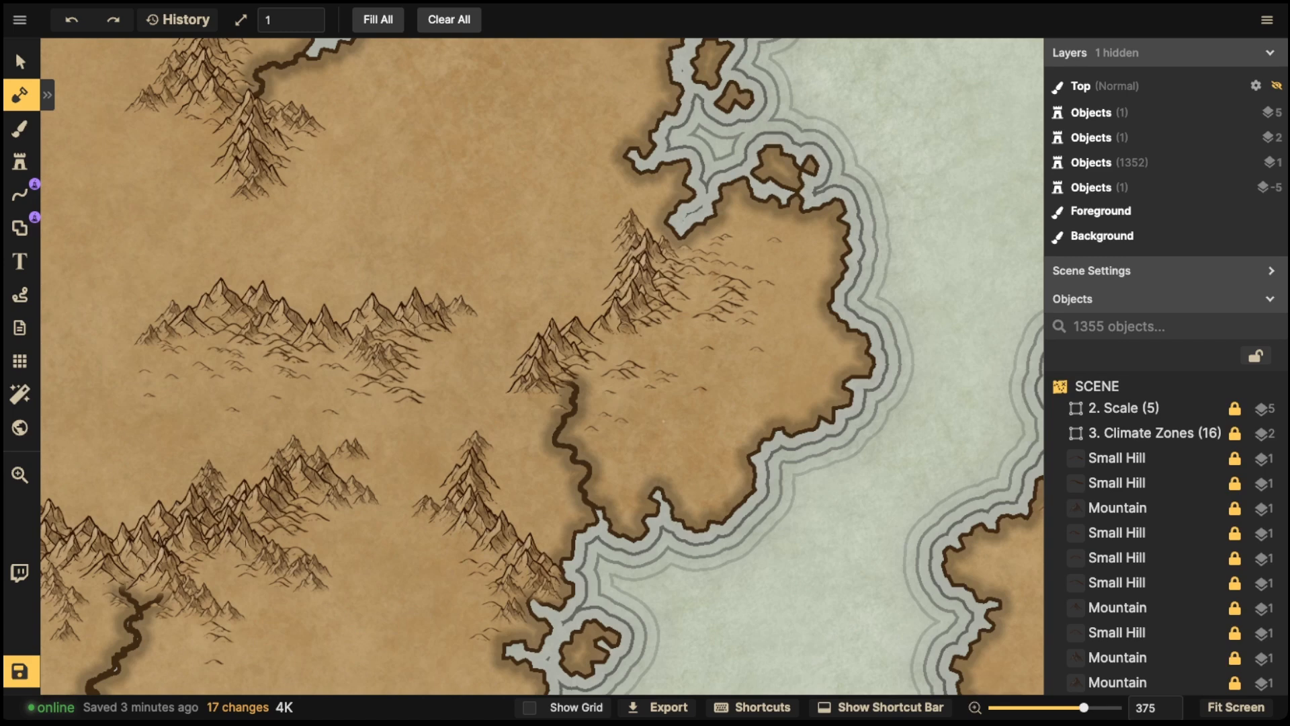
# - Extend the river through to the shore beside the eastern peninsula, undoing one extra stroke
pyautogui.press('space')
pyautogui.moveTo(664, 422); pyautogui.dragTo(652, 368)
pyautogui.moveTo(573, 447); pyautogui.dragTo(566, 484)
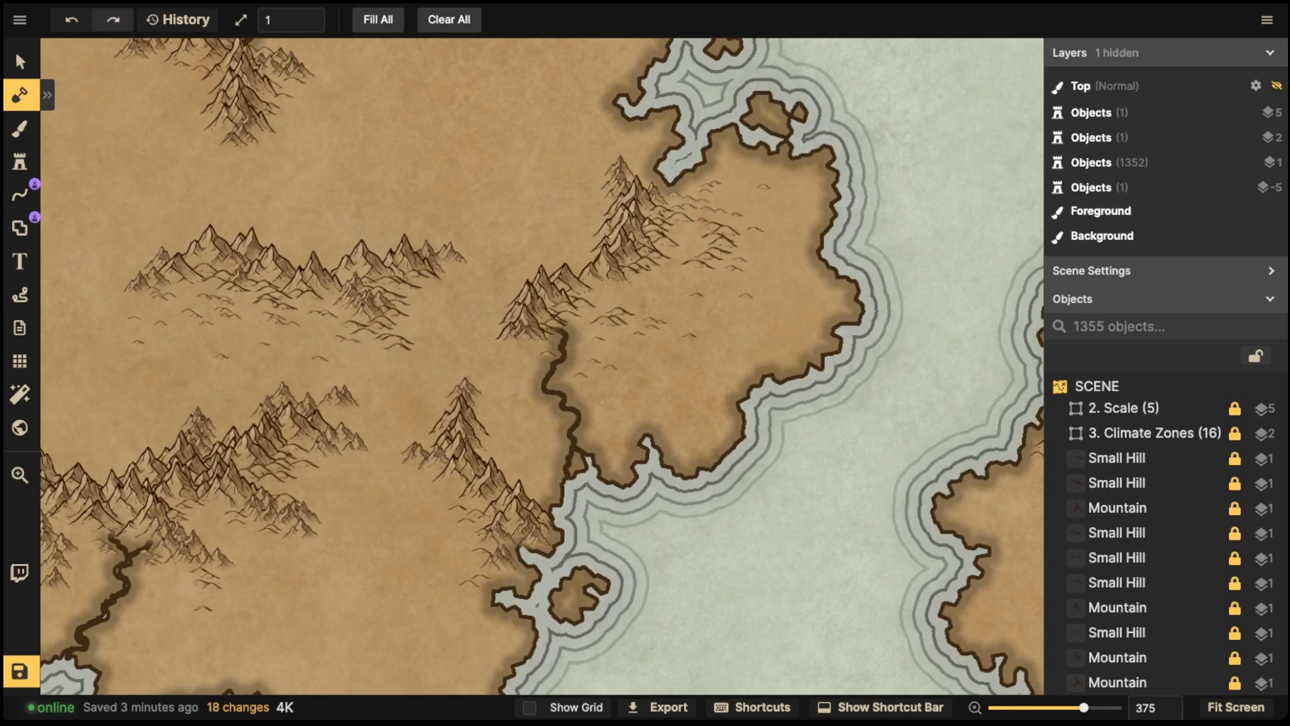
pyautogui.moveTo(582, 425)
pyautogui.mouseDown()
pyautogui.moveTo(578, 411)
pyautogui.moveTo(633, 465)
pyautogui.moveTo(598, 450)
pyautogui.moveTo(591, 467)
pyautogui.moveTo(614, 472)
pyautogui.moveTo(612, 488)
pyautogui.mouseUp()
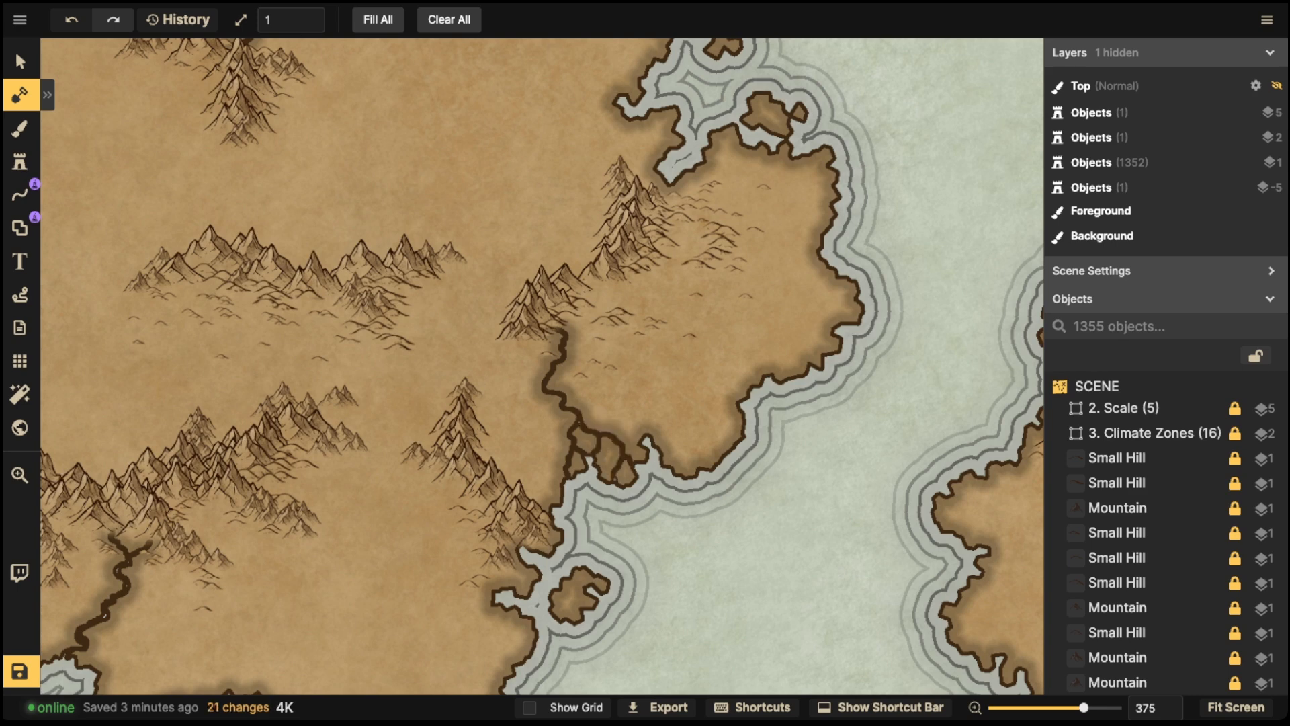
pyautogui.moveTo(566, 434); pyautogui.dragTo(567, 464)
pyautogui.hotkey('ctrl', 'z')
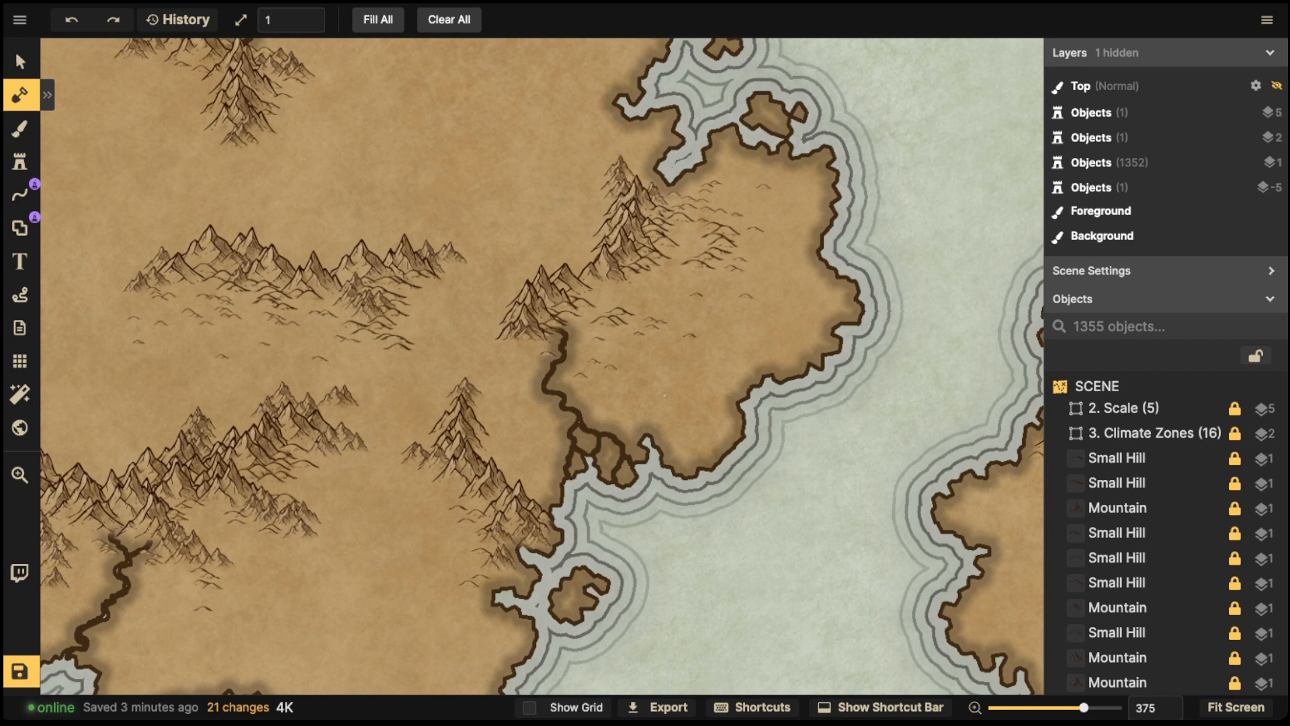
# - Carve a river across the northern mountains of the southwestern island and a short inlet on its eastern side
pyautogui.scroll(-6, 541, 366)
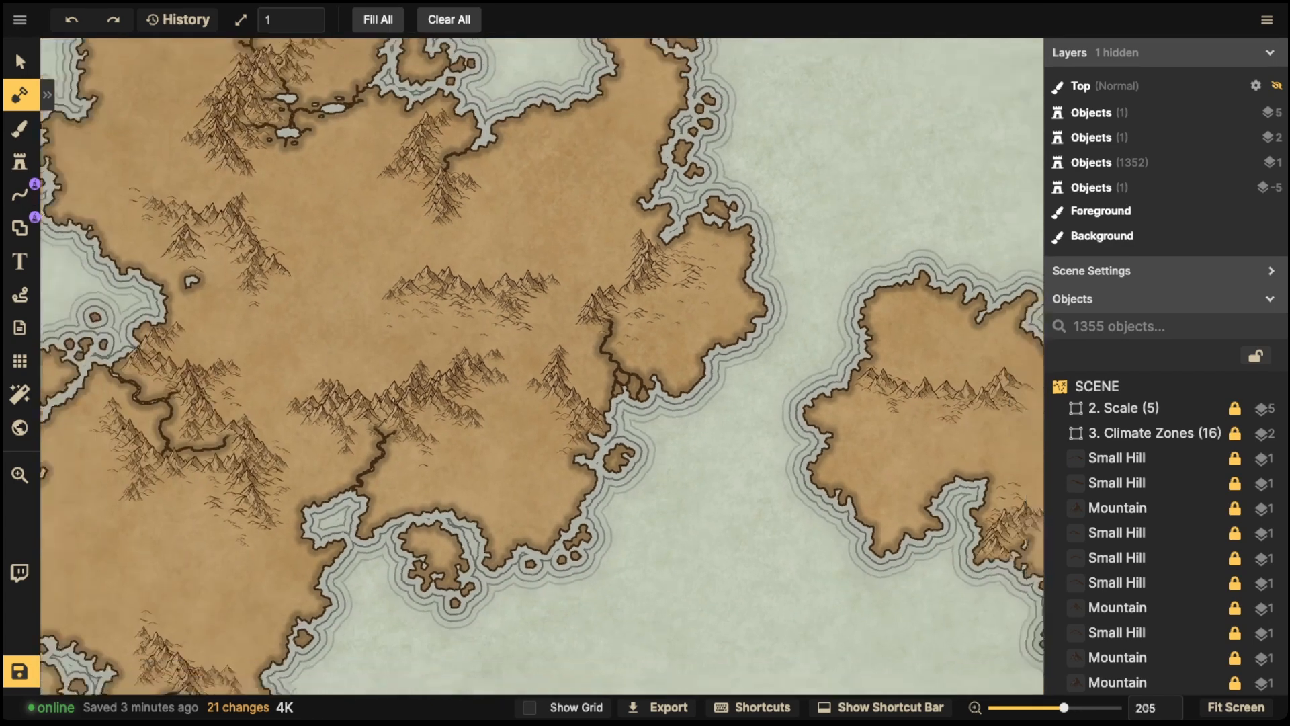
pyautogui.scroll(-2, 631, 301)
pyautogui.press('space')
pyautogui.moveTo(630, 301)
pyautogui.mouseDown()
pyautogui.moveTo(666, 368)
pyautogui.moveTo(760, 337)
pyautogui.moveTo(778, 162)
pyautogui.moveTo(644, 219)
pyautogui.moveTo(609, 304)
pyautogui.moveTo(629, 368)
pyautogui.mouseUp()
pyautogui.press('space')
pyautogui.moveTo(511, 578); pyautogui.dragTo(498, 131)
pyautogui.scroll(1, 404, 377)
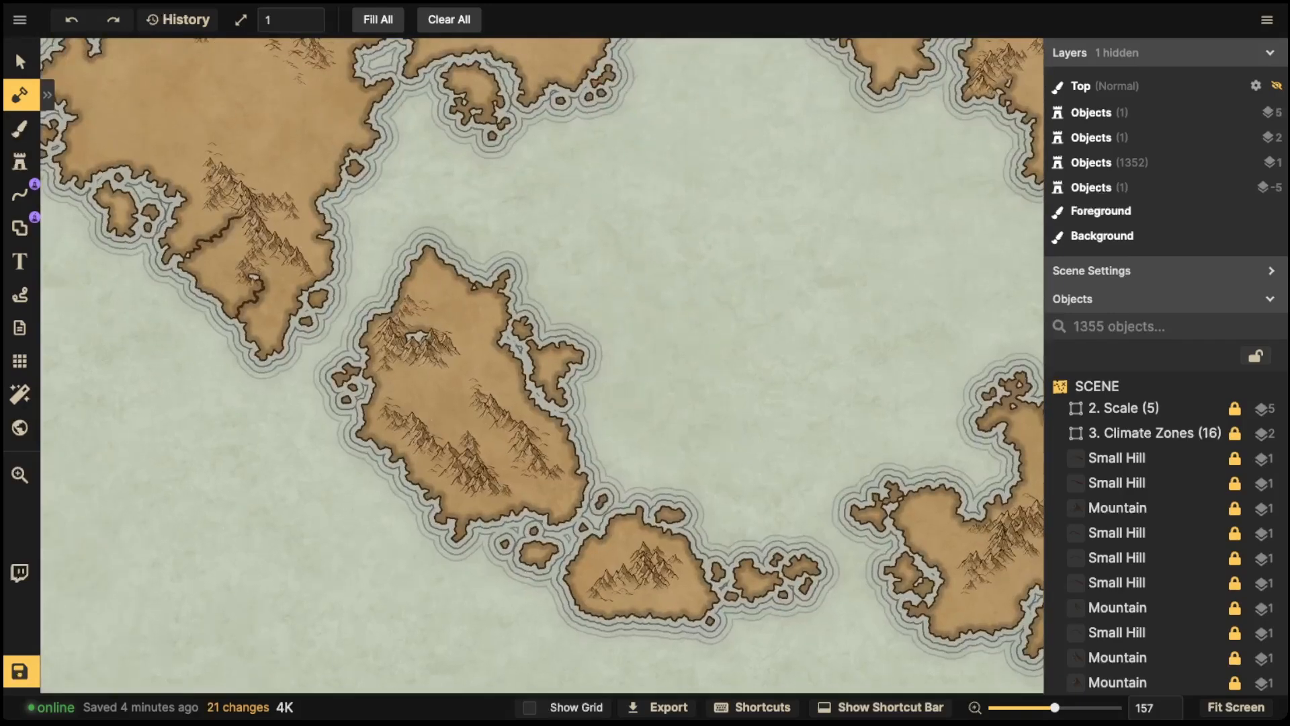
pyautogui.scroll(2, 430, 403)
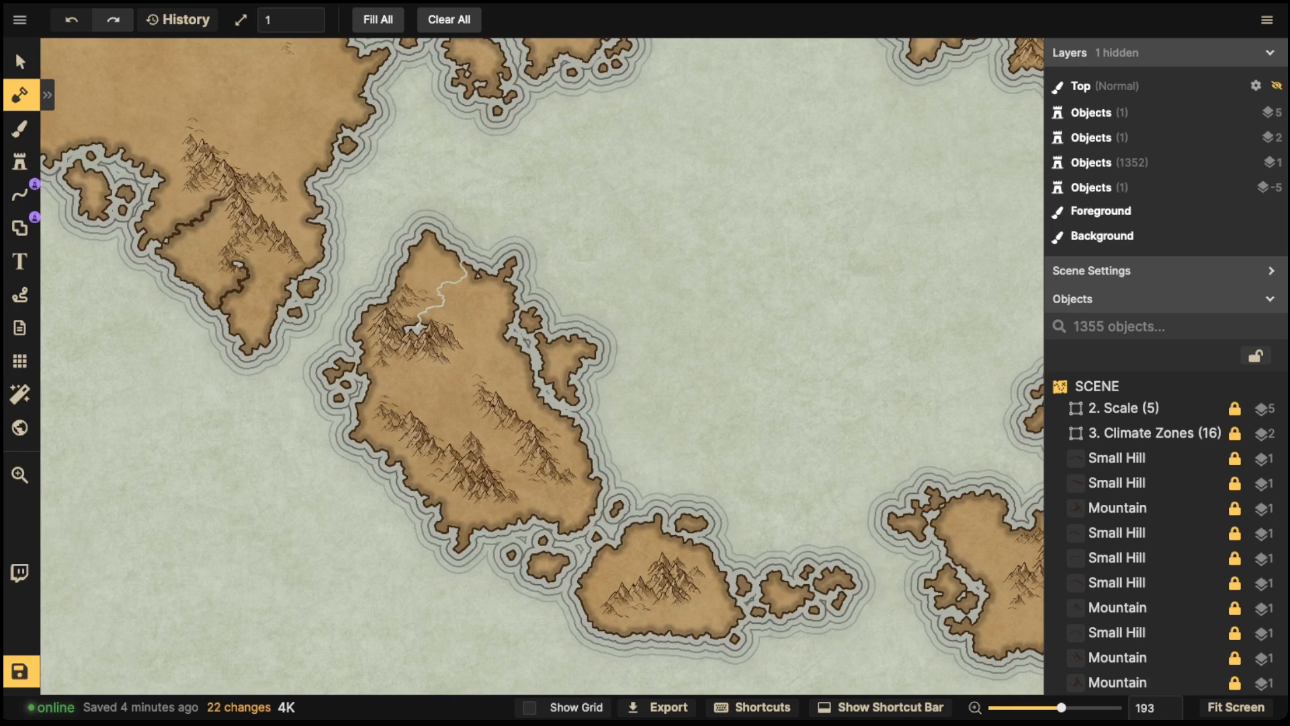
pyautogui.moveTo(465, 267); pyautogui.dragTo(462, 263)
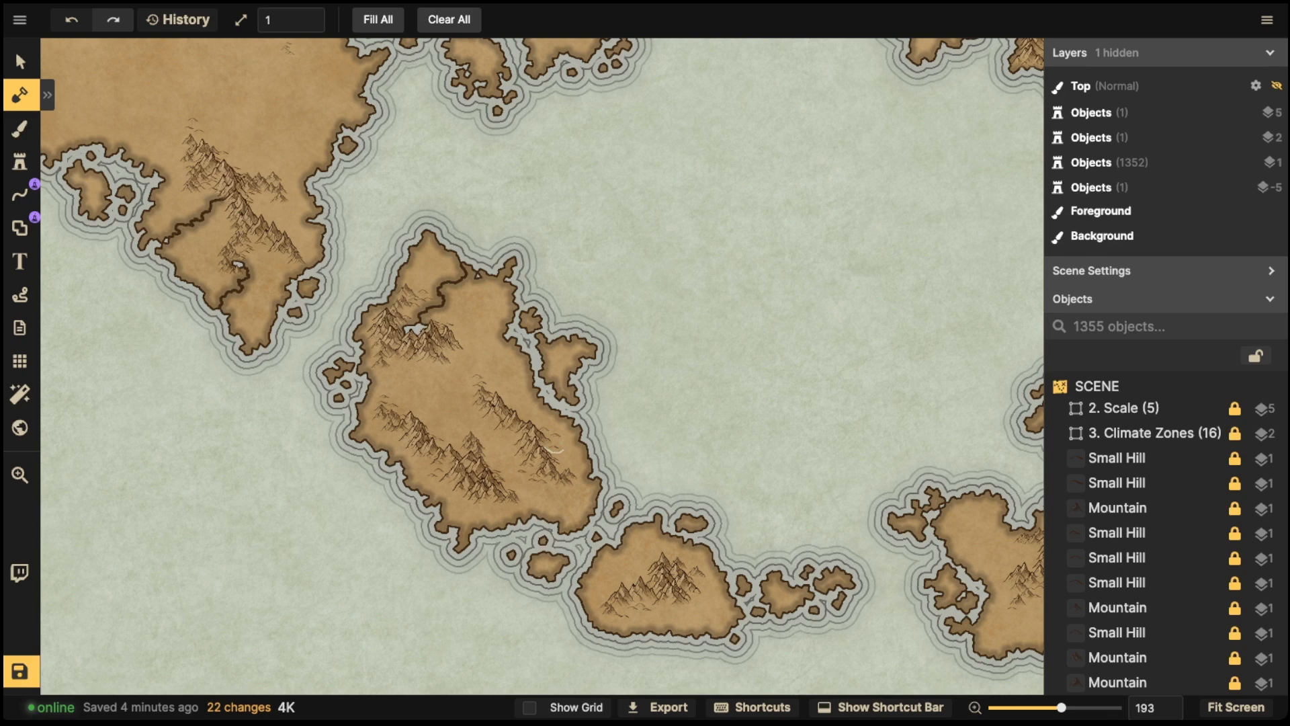
pyautogui.moveTo(577, 441); pyautogui.dragTo(583, 440)
pyautogui.moveTo(567, 455); pyautogui.dragTo(574, 432)
pyautogui.moveTo(443, 305); pyautogui.dragTo(432, 282)
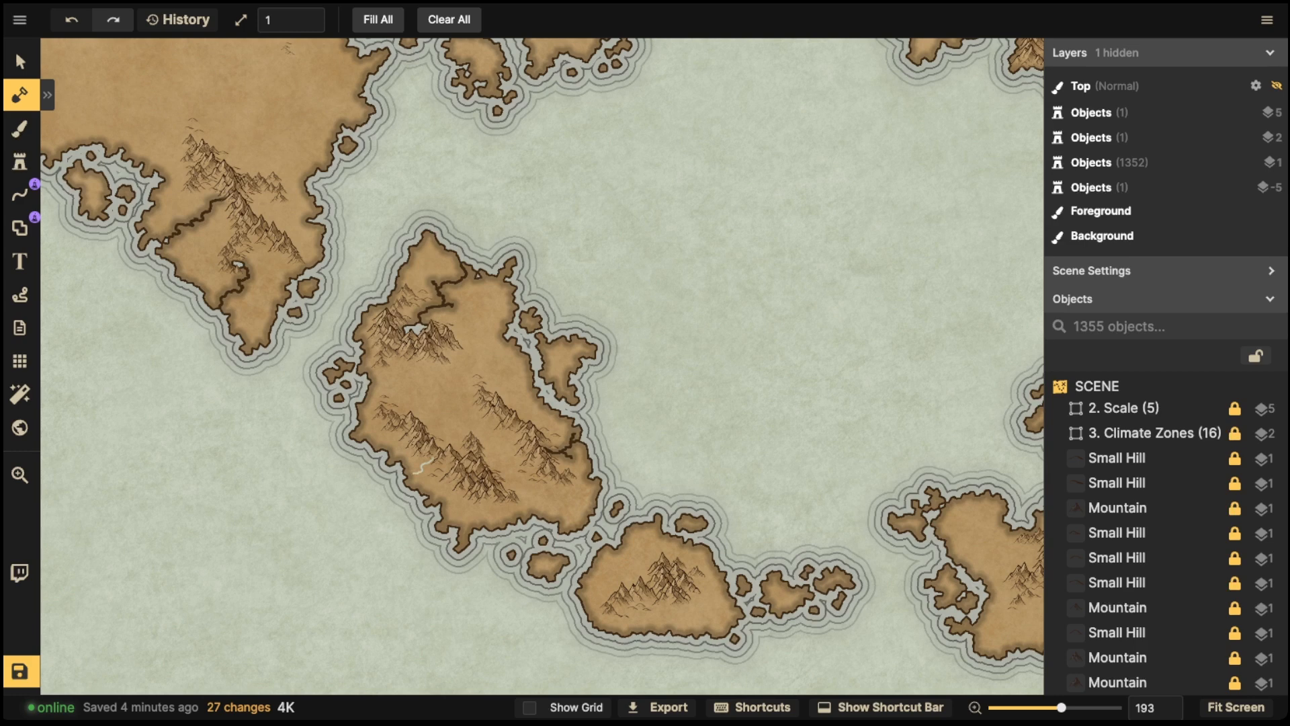
# - Carve a small lake among the southern mountains of the southwestern island
pyautogui.moveTo(405, 476); pyautogui.dragTo(434, 459)
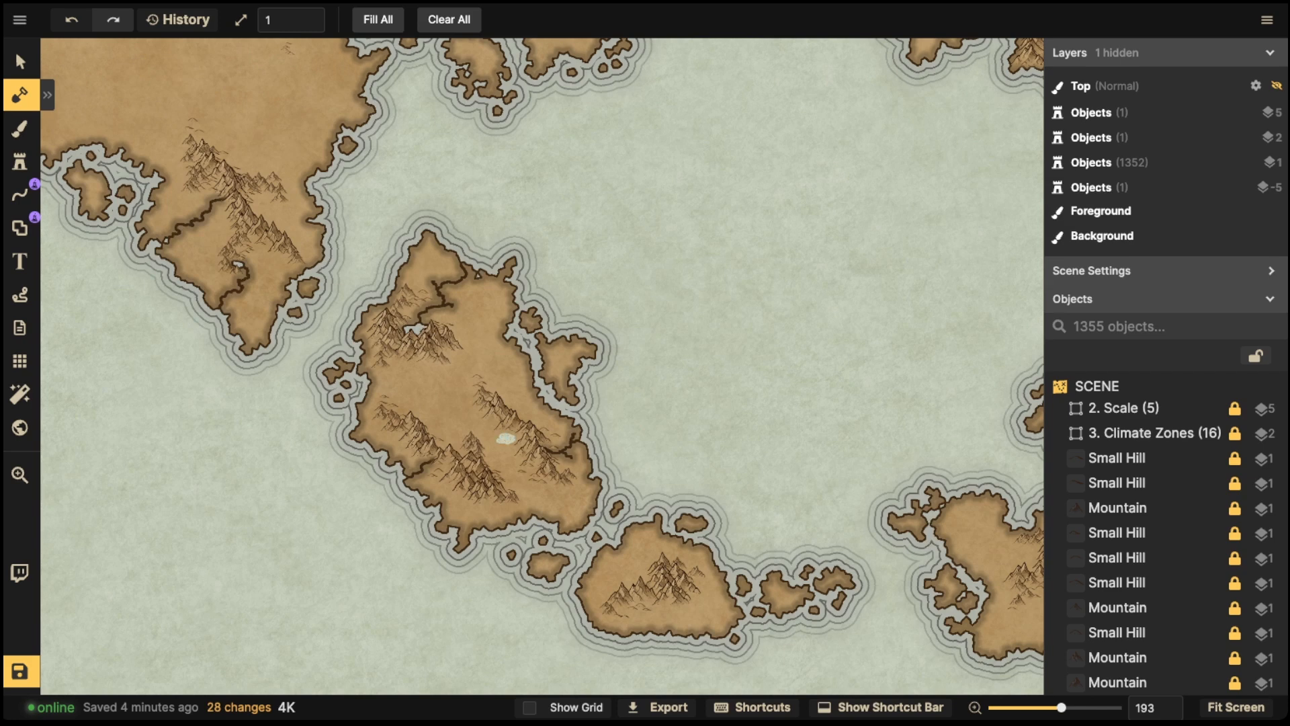
pyautogui.click(505, 438)
pyautogui.click(504, 438)
pyautogui.click(507, 439)
pyautogui.moveTo(506, 438); pyautogui.dragTo(299, 324)
pyautogui.click(298, 323)
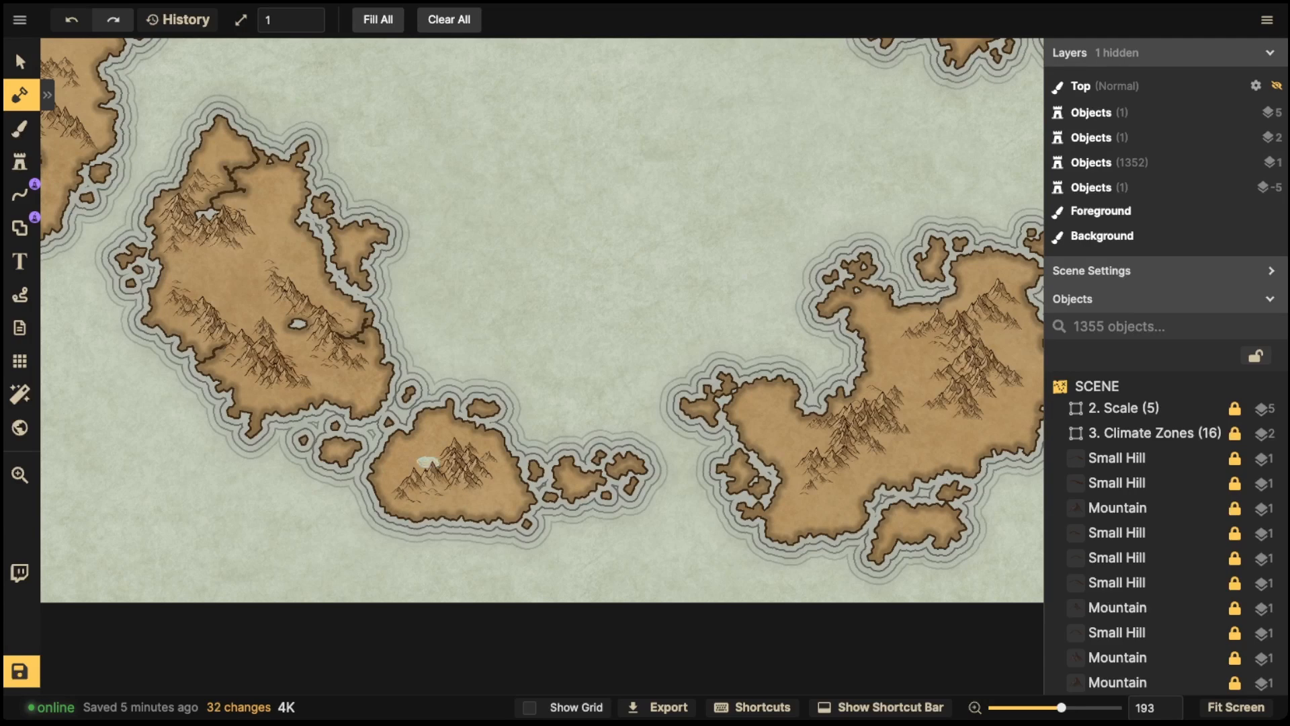
# - Carve a small lake in the mountains of the small island to the southeast
pyautogui.click(427, 462)
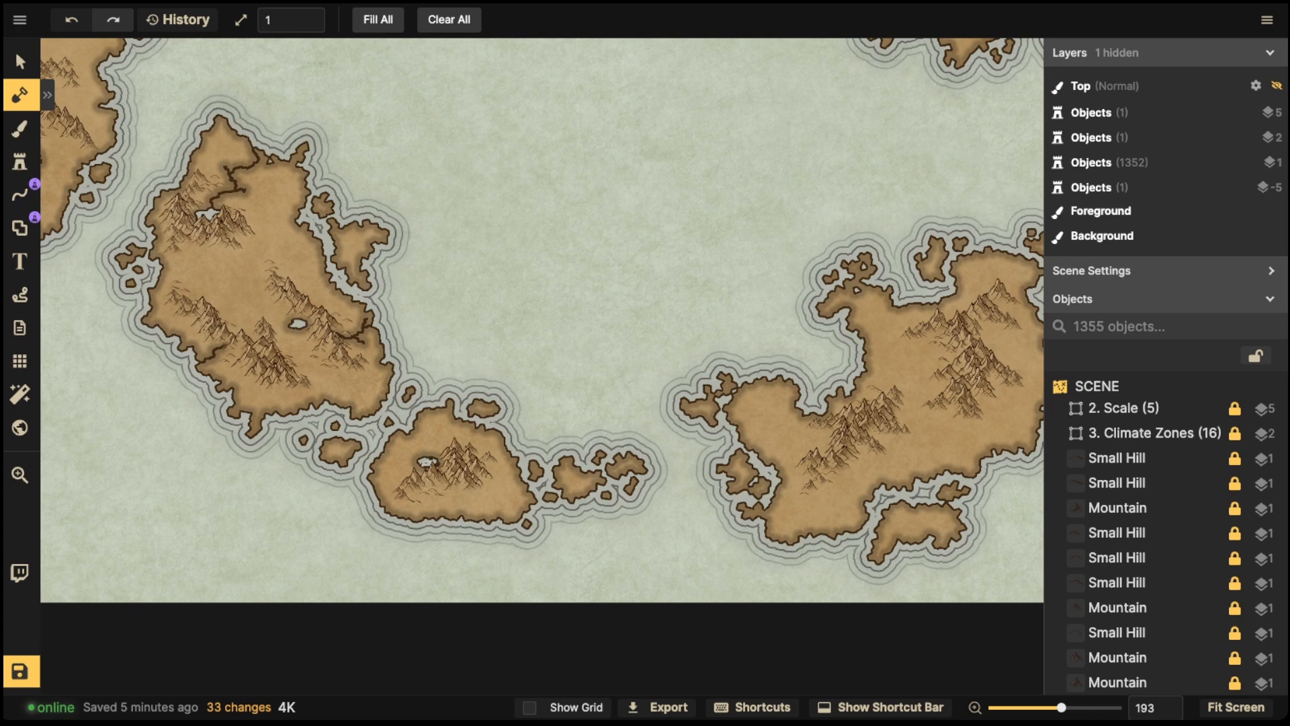
pyautogui.click(427, 461)
pyautogui.moveTo(409, 441); pyautogui.dragTo(408, 432)
# - Carve a river from the eastern island's mountains out to its eastern coast
pyautogui.press('space')
pyautogui.moveTo(753, 403); pyautogui.dragTo(358, 421)
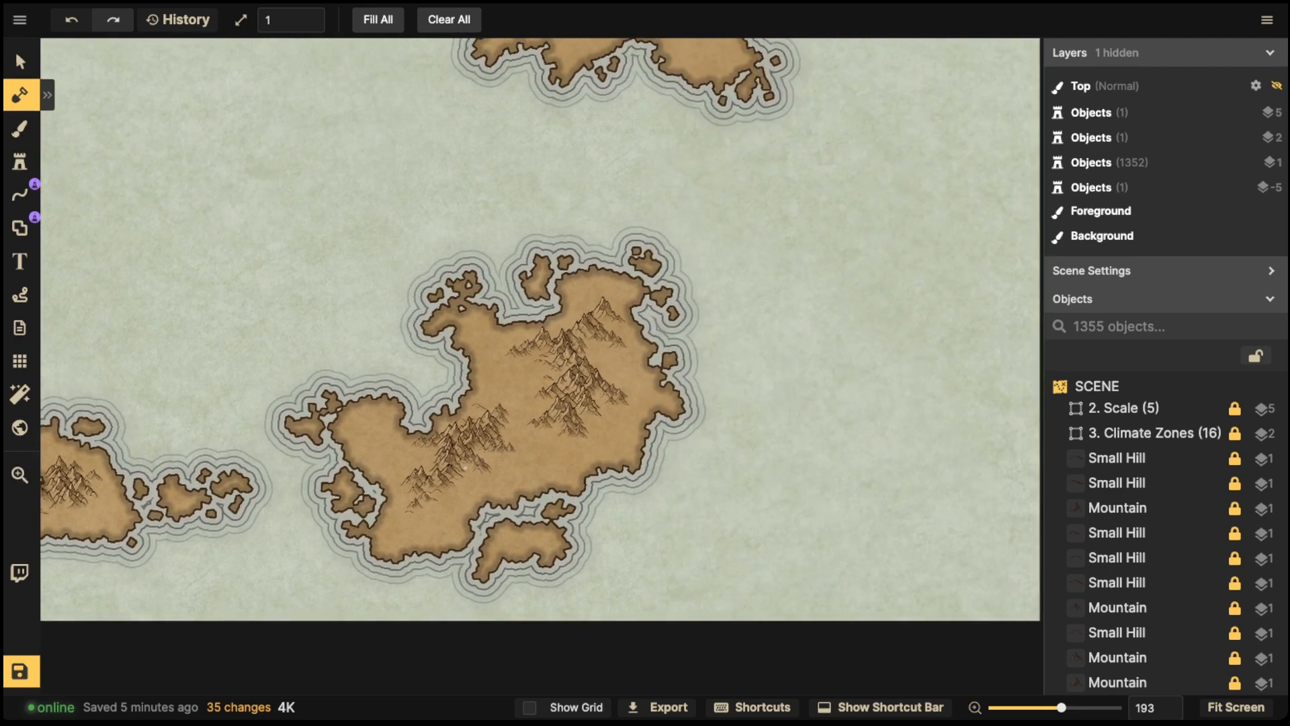
pyautogui.click(467, 467)
pyautogui.click(467, 467)
pyautogui.moveTo(466, 467); pyautogui.dragTo(487, 499)
pyautogui.scroll(5, 598, 423)
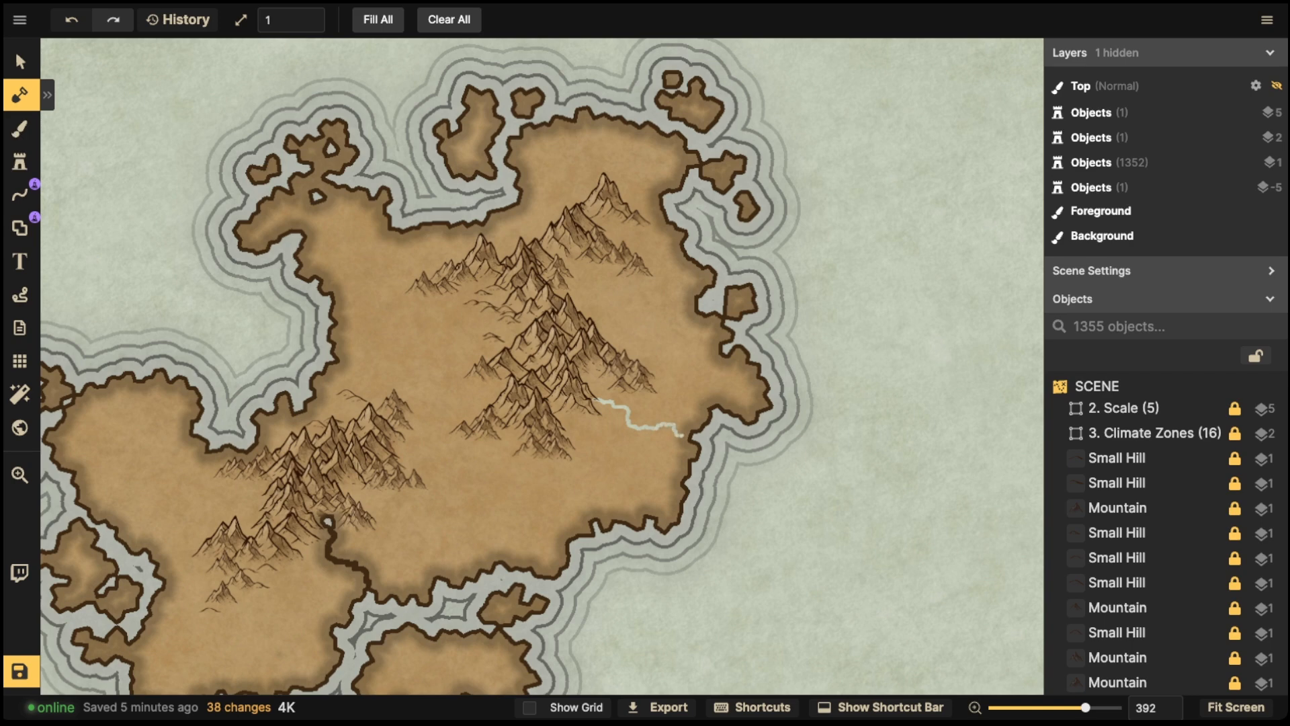
pyautogui.moveTo(597, 401); pyautogui.dragTo(594, 400)
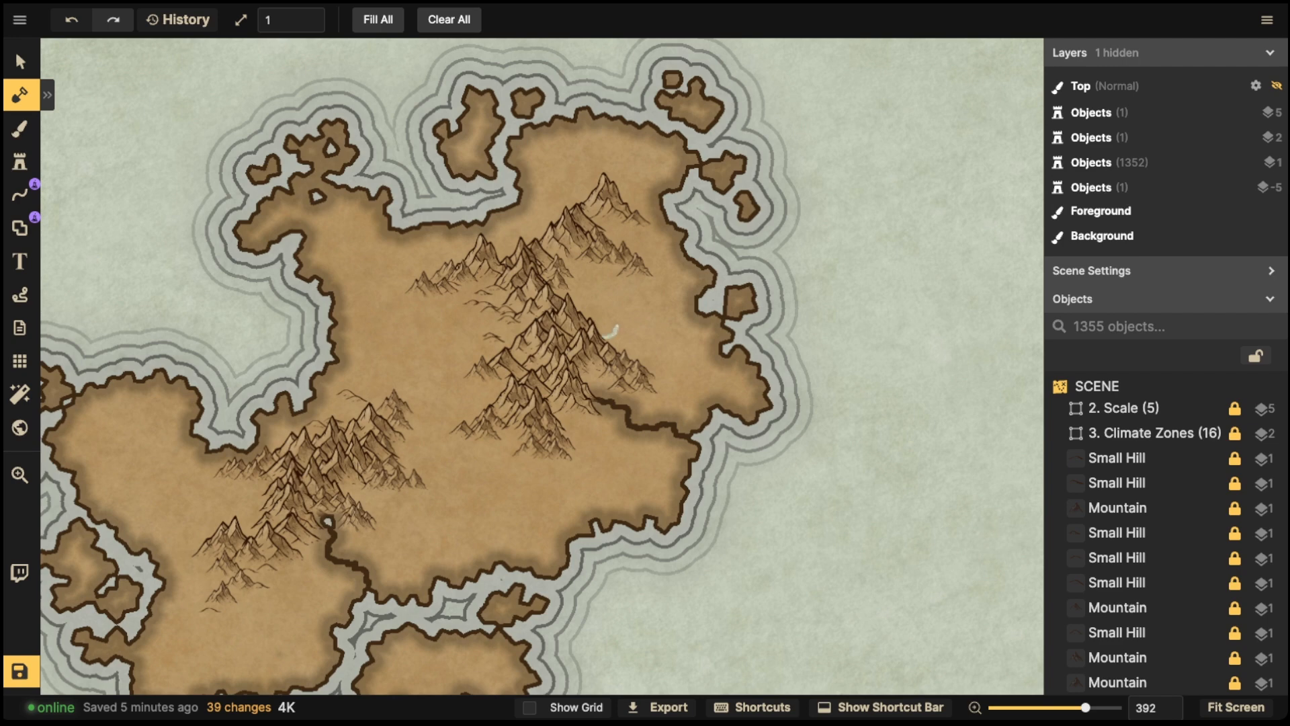
# - Carve a second river to the eastern coast above the first, with a small lake at its head among the mountains
pyautogui.moveTo(647, 320); pyautogui.dragTo(700, 308)
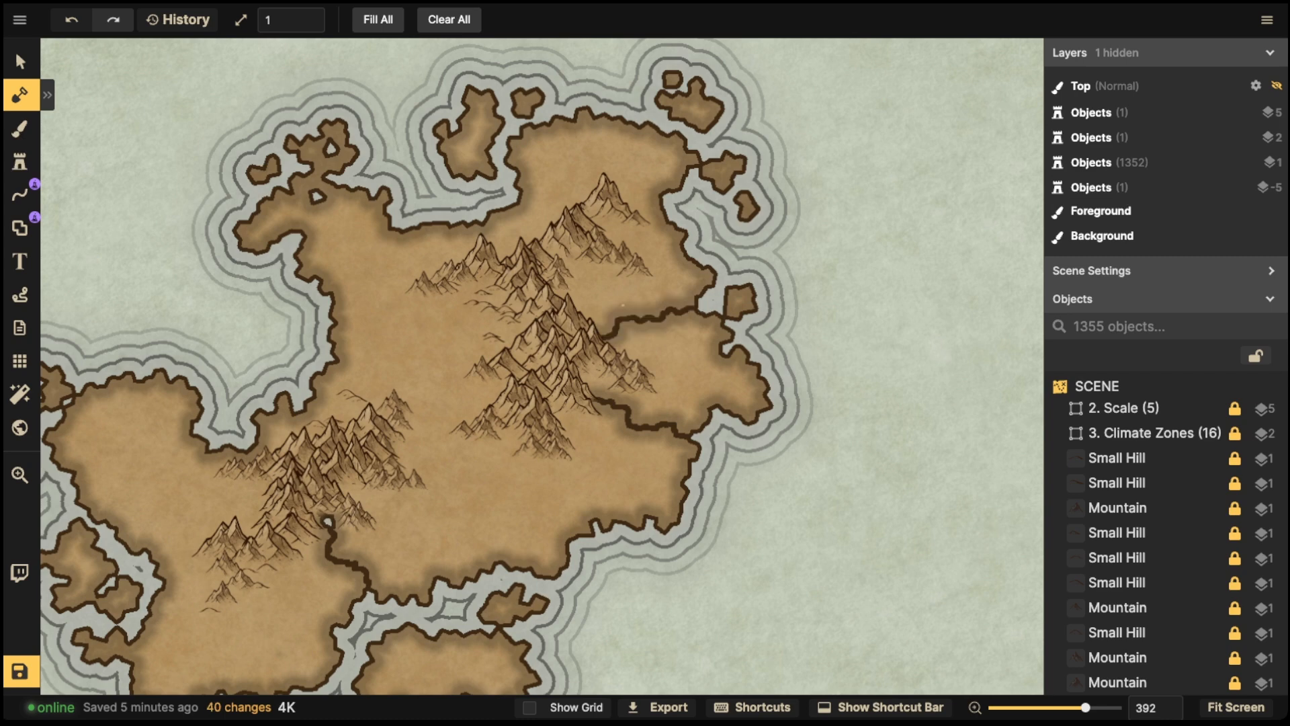
pyautogui.moveTo(578, 310)
pyautogui.mouseDown()
pyautogui.moveTo(594, 312)
pyautogui.moveTo(584, 283)
pyautogui.moveTo(597, 305)
pyautogui.mouseUp()
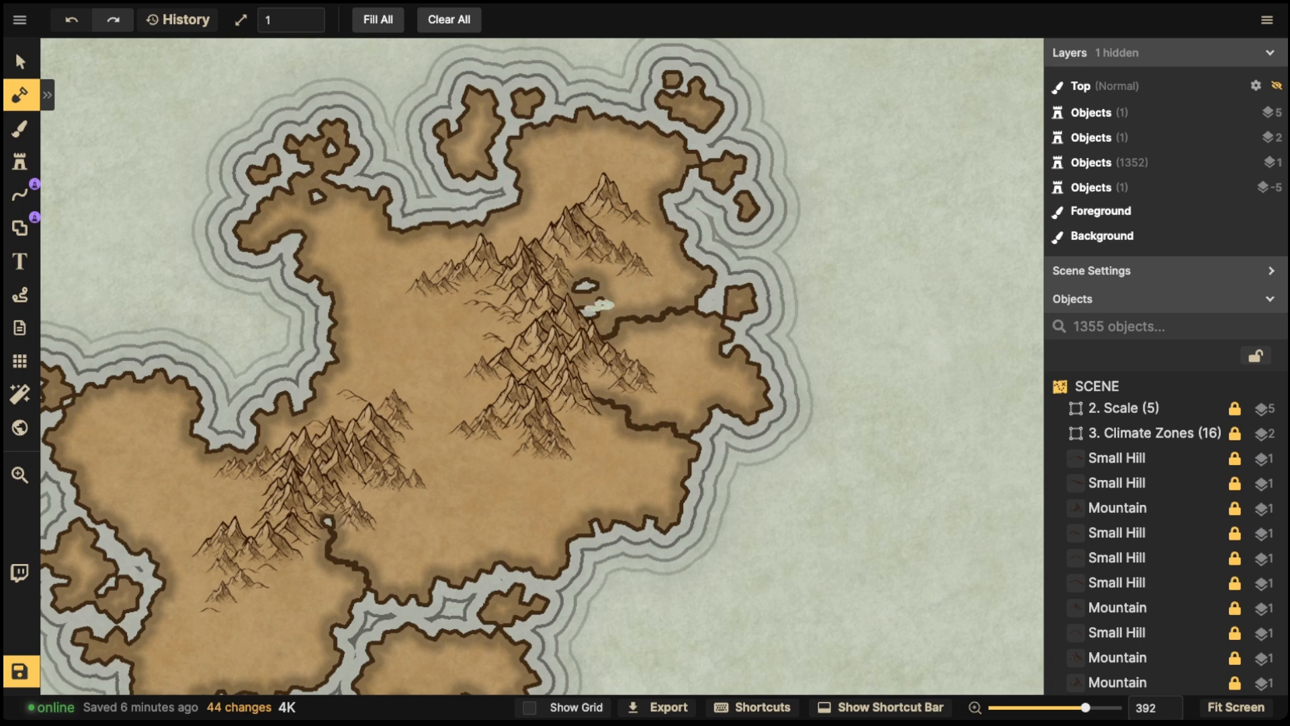
pyautogui.moveTo(600, 302)
pyautogui.mouseDown()
pyautogui.moveTo(619, 289)
pyautogui.moveTo(607, 309)
pyautogui.mouseUp()
pyautogui.click(598, 271)
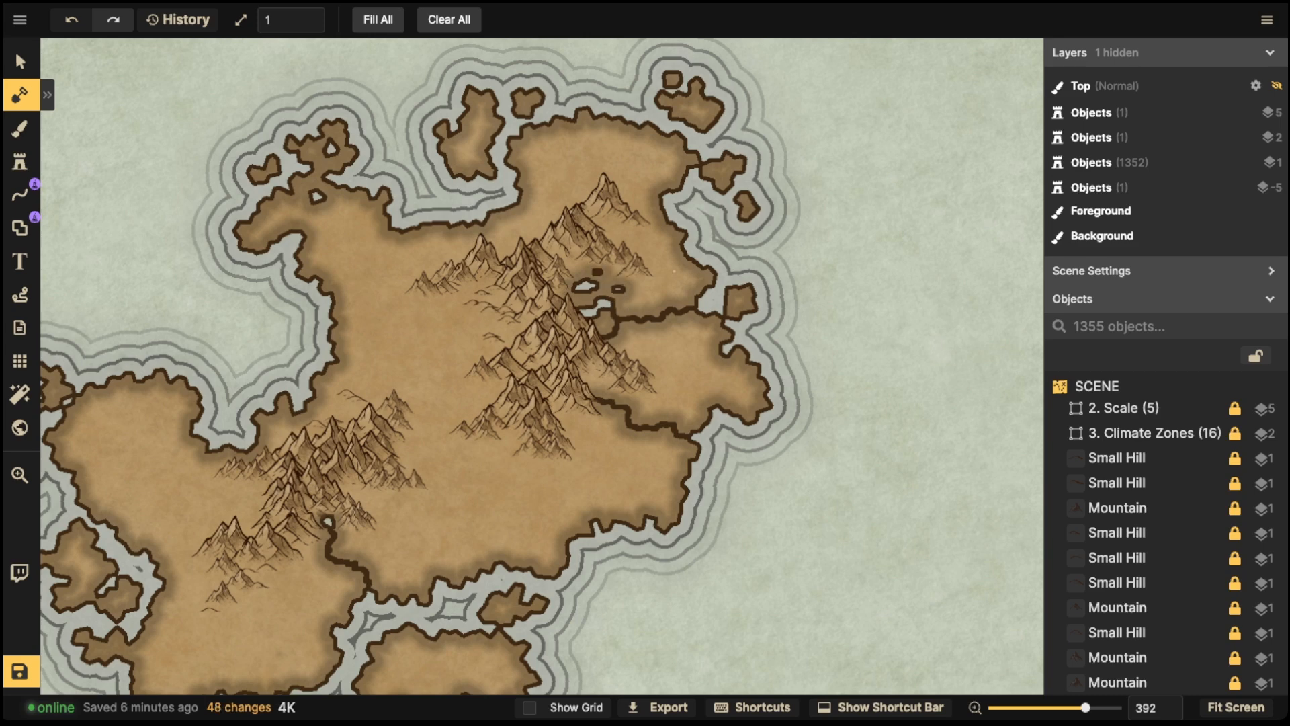
# - Add small ponds and a connecting channel around the new lake on the eastern island
pyautogui.click(615, 298)
pyautogui.click(594, 322)
pyautogui.moveTo(613, 339); pyautogui.dragTo(617, 350)
pyautogui.moveTo(665, 310)
pyautogui.mouseDown()
pyautogui.moveTo(665, 327)
pyautogui.moveTo(642, 328)
pyautogui.mouseUp()
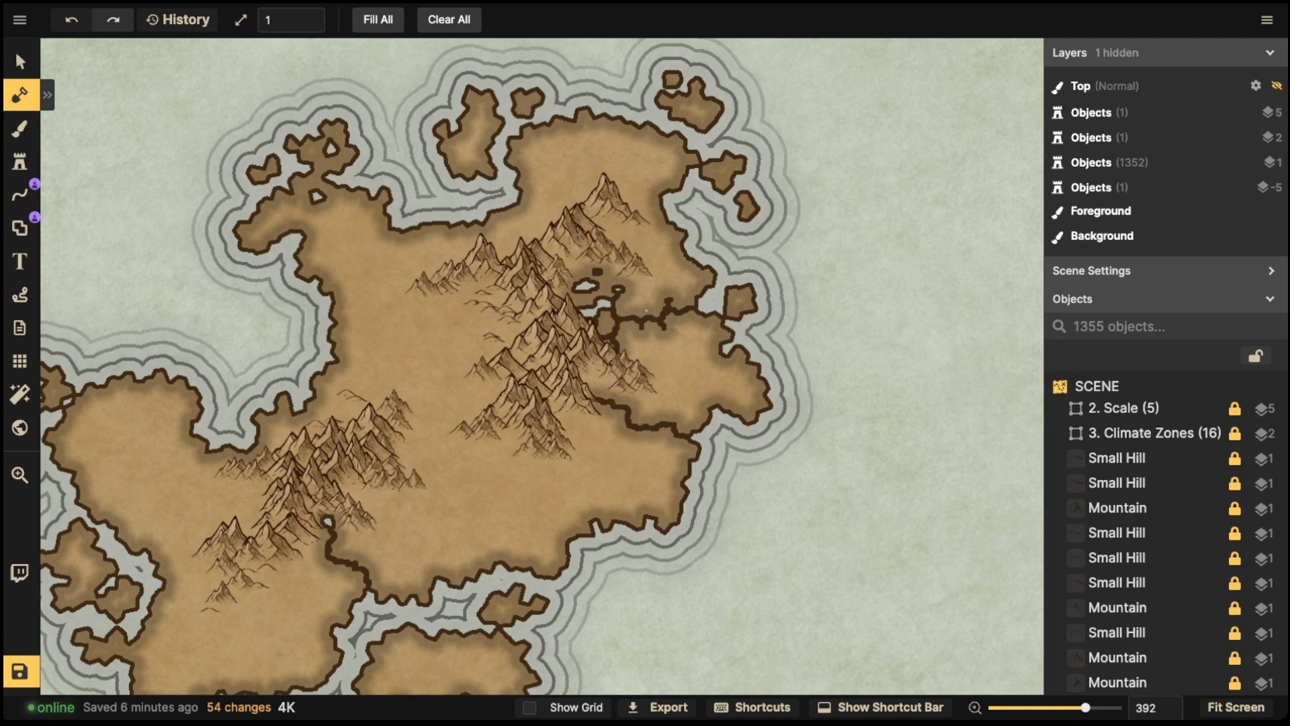
pyautogui.scroll(-10, 538, 249)
pyautogui.press('space')
pyautogui.moveTo(531, 161); pyautogui.dragTo(536, 672)
pyautogui.moveTo(574, 344); pyautogui.dragTo(563, 412)
pyautogui.scroll(6, 563, 411)
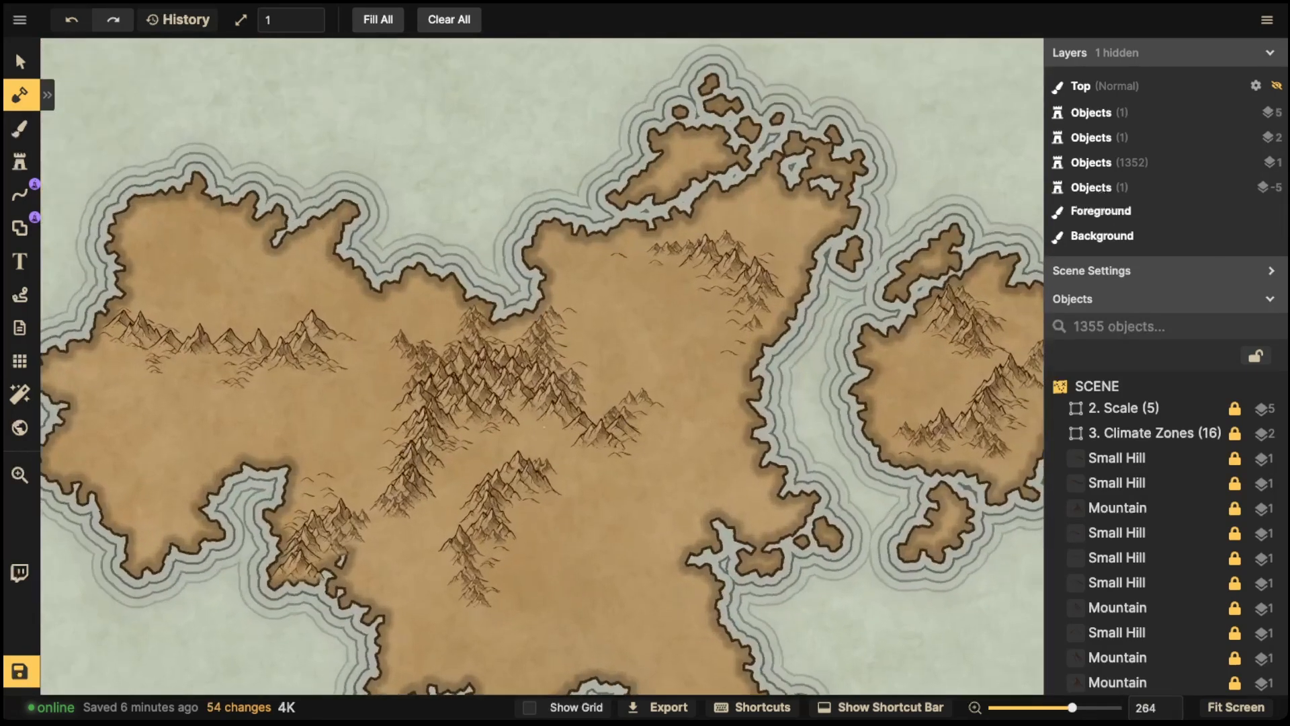
# - Carve a small lake among the landmass's central mountains and a river running from it southwest to the coast
pyautogui.scroll(-8, 462, 444)
pyautogui.scroll(-2, 463, 444)
pyautogui.press('space')
pyautogui.moveTo(462, 443); pyautogui.dragTo(672, 447)
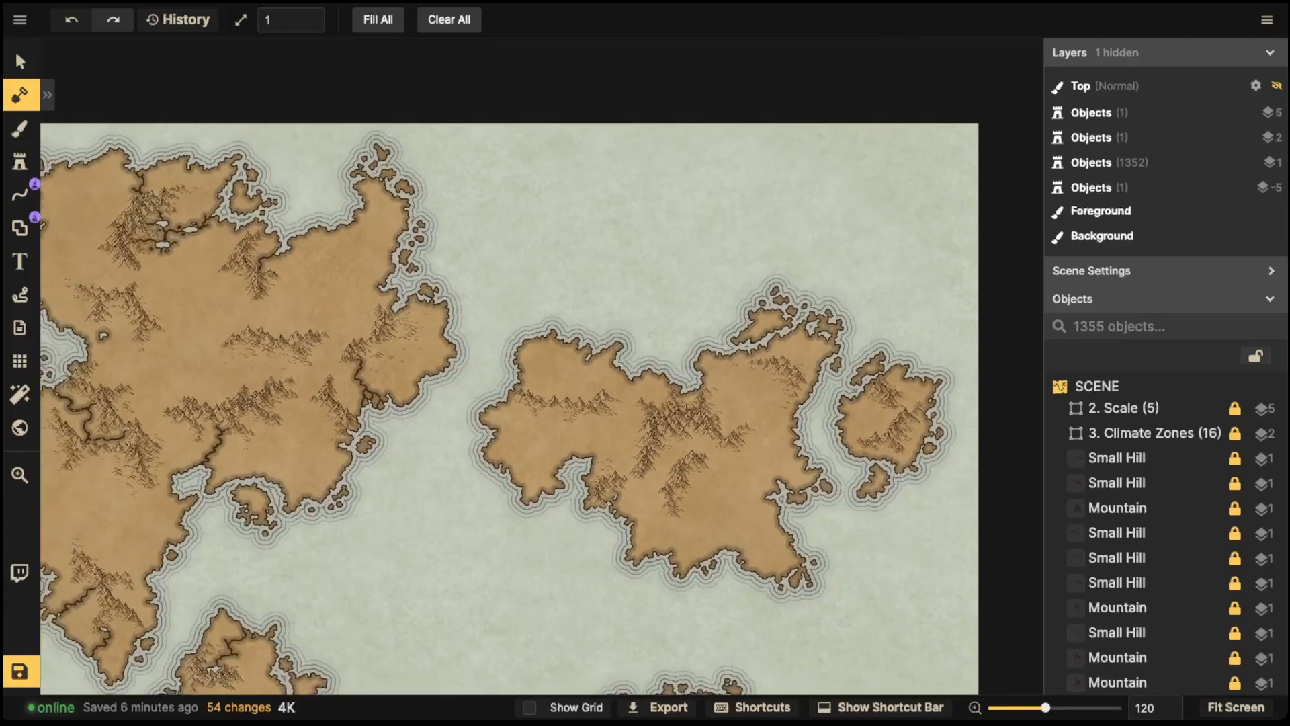
pyautogui.scroll(12, 672, 448)
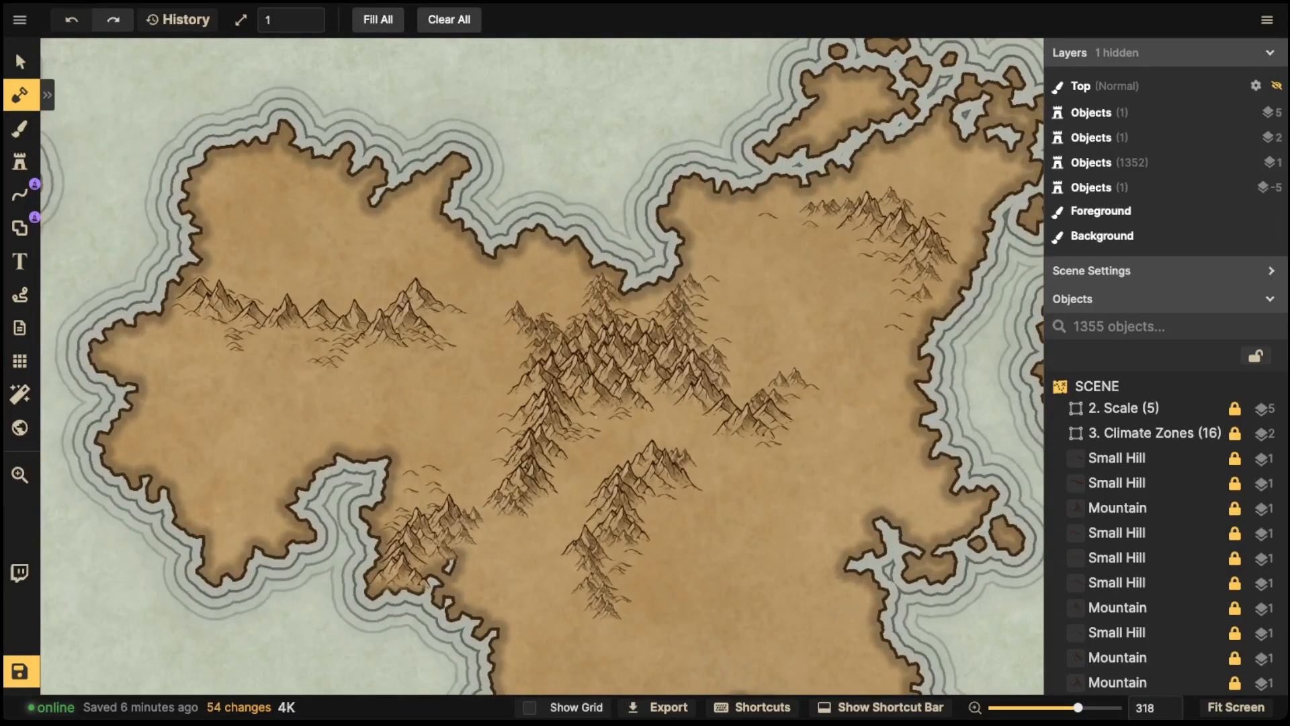
pyautogui.click(596, 422)
pyautogui.click(595, 422)
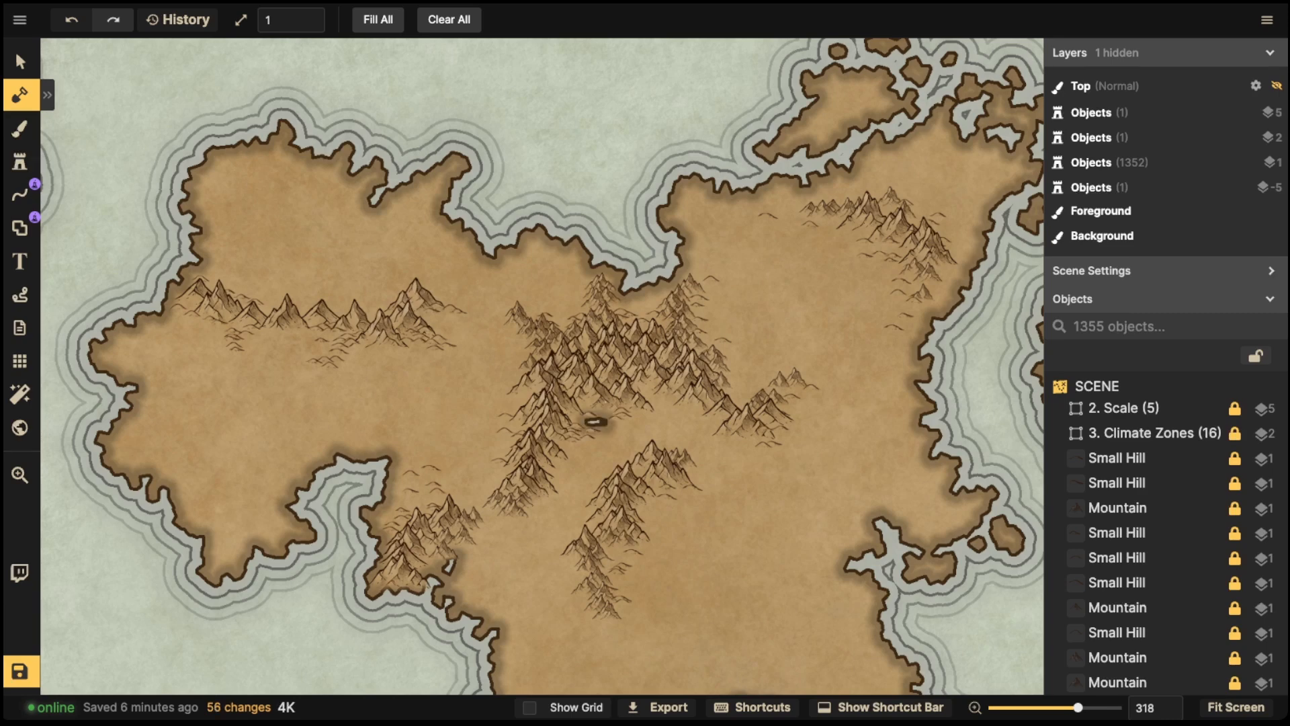
pyautogui.click(604, 425)
pyautogui.click(600, 422)
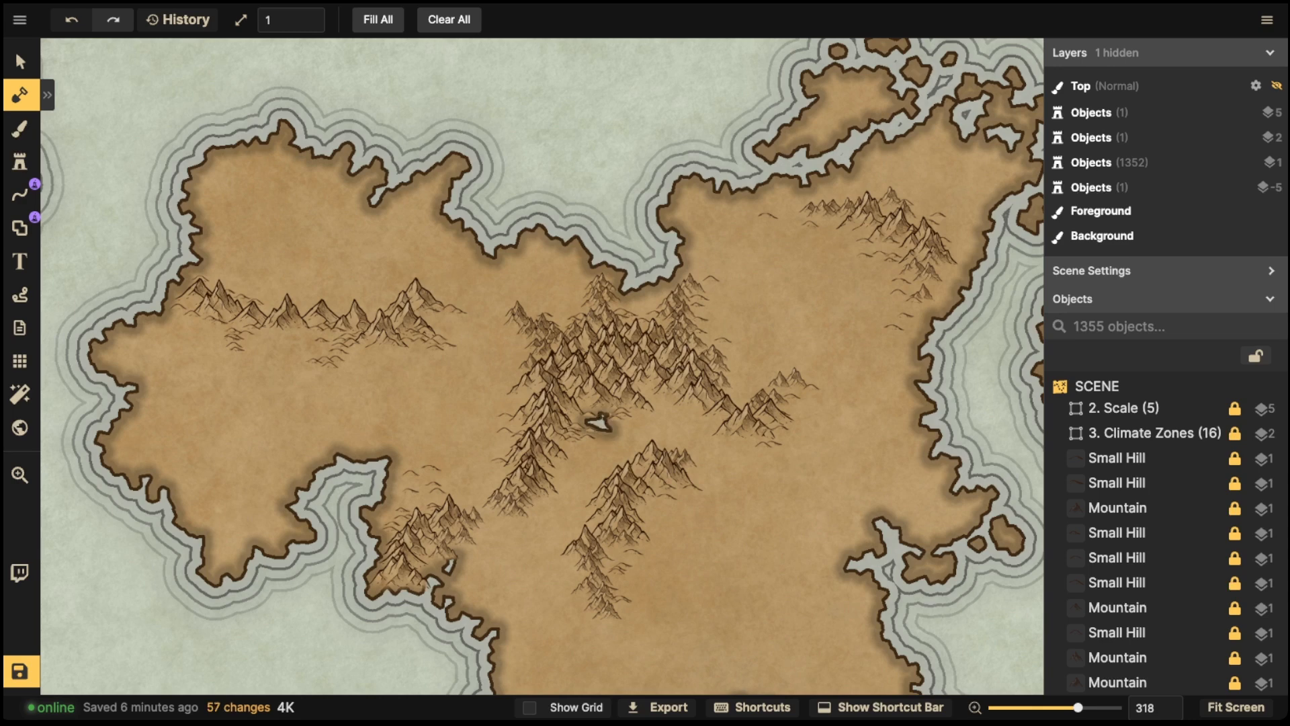
pyautogui.moveTo(603, 434); pyautogui.dragTo(599, 443)
pyautogui.moveTo(545, 525); pyautogui.dragTo(525, 530)
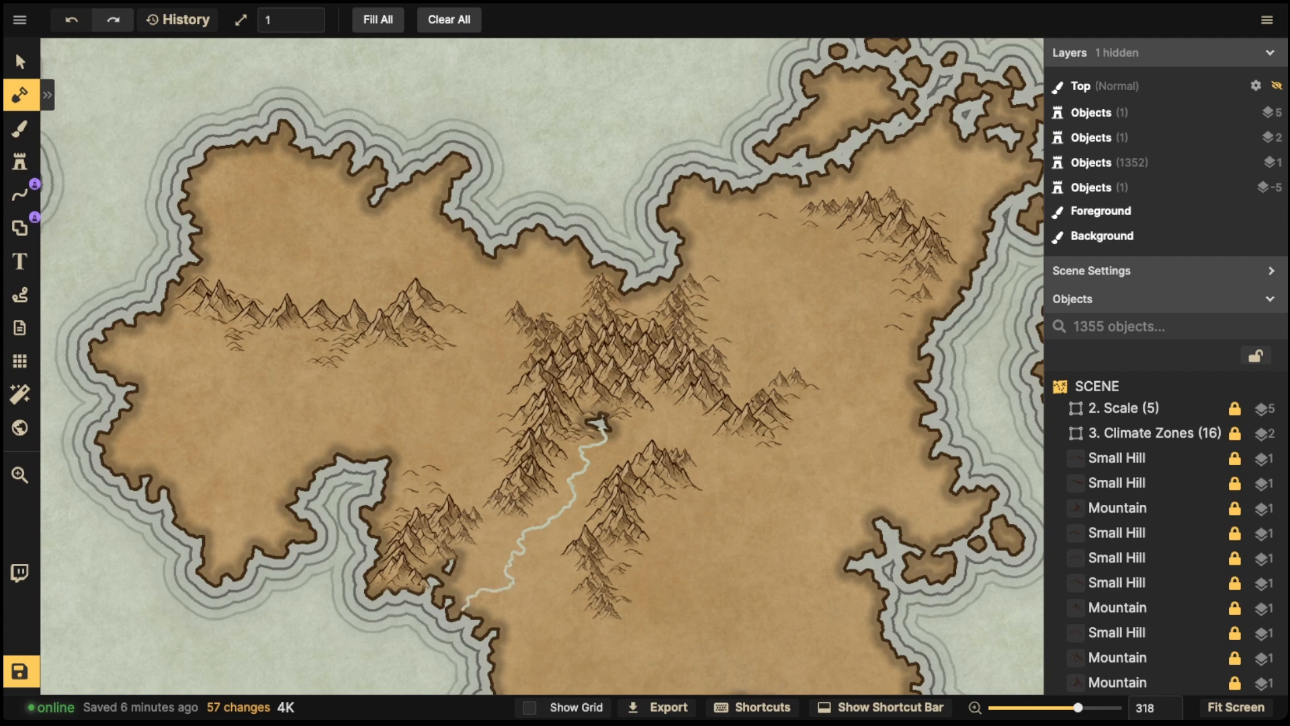
pyautogui.moveTo(464, 606); pyautogui.dragTo(462, 616)
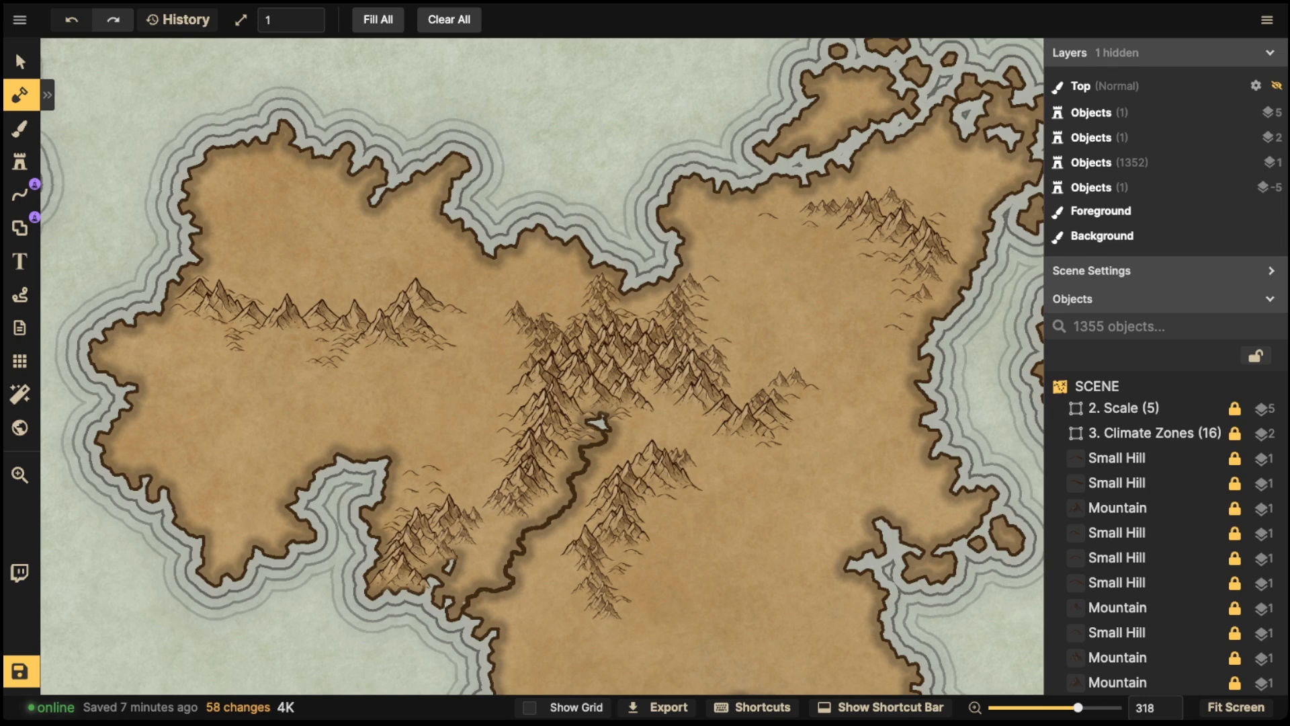
# - Carve an elongated lake below the western mountain range, widening it with a brush size of 3
pyautogui.click(21, 62)
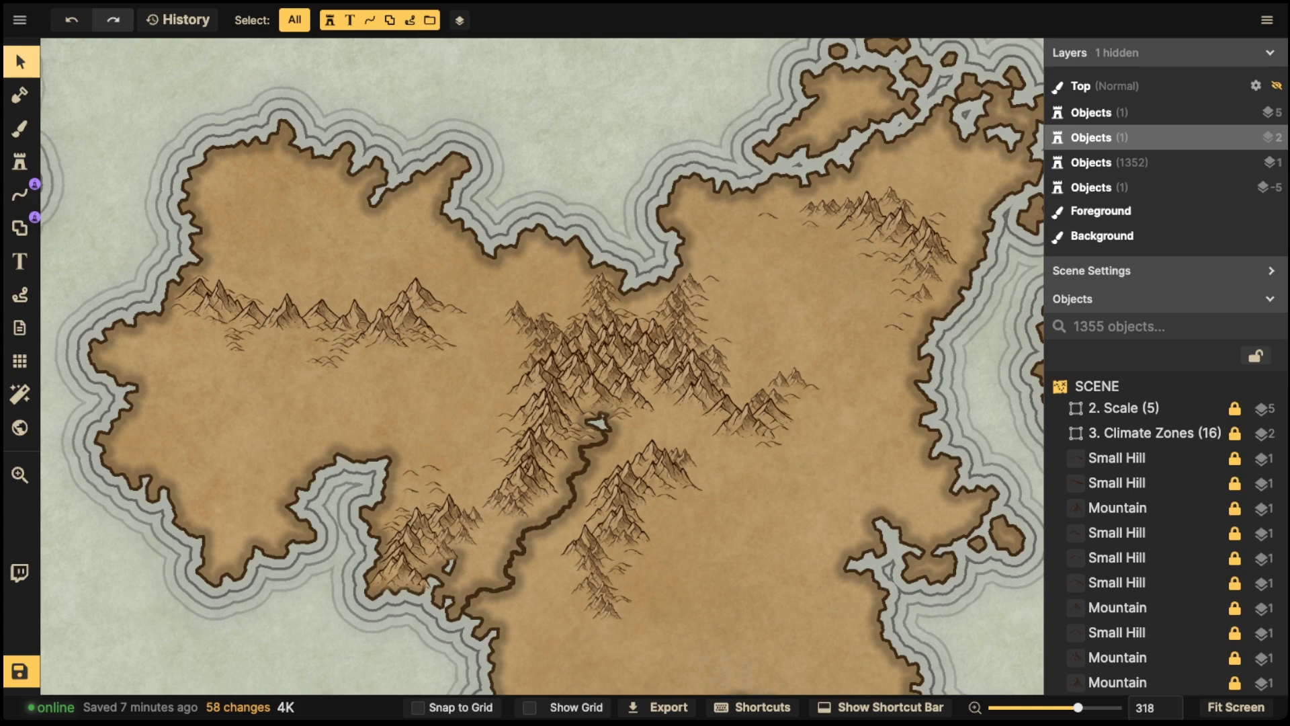
pyautogui.scroll(10, 598, 424)
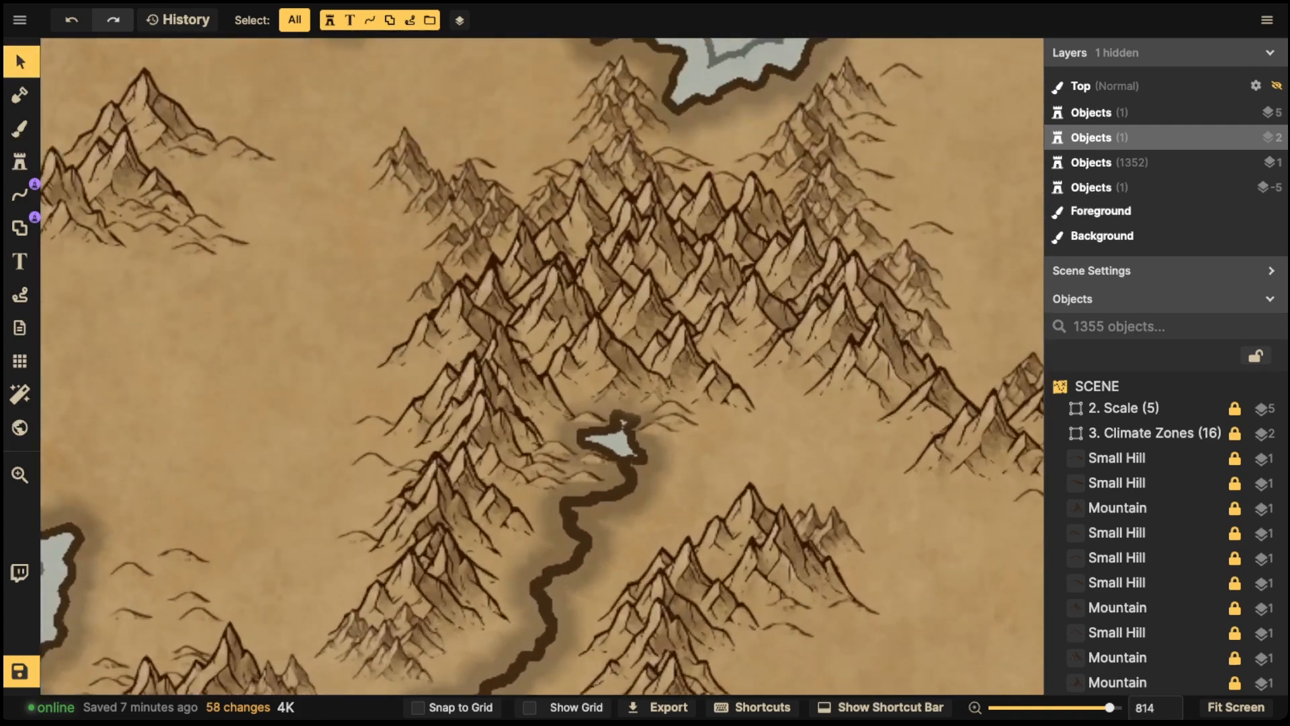
pyautogui.scroll(-10, 598, 423)
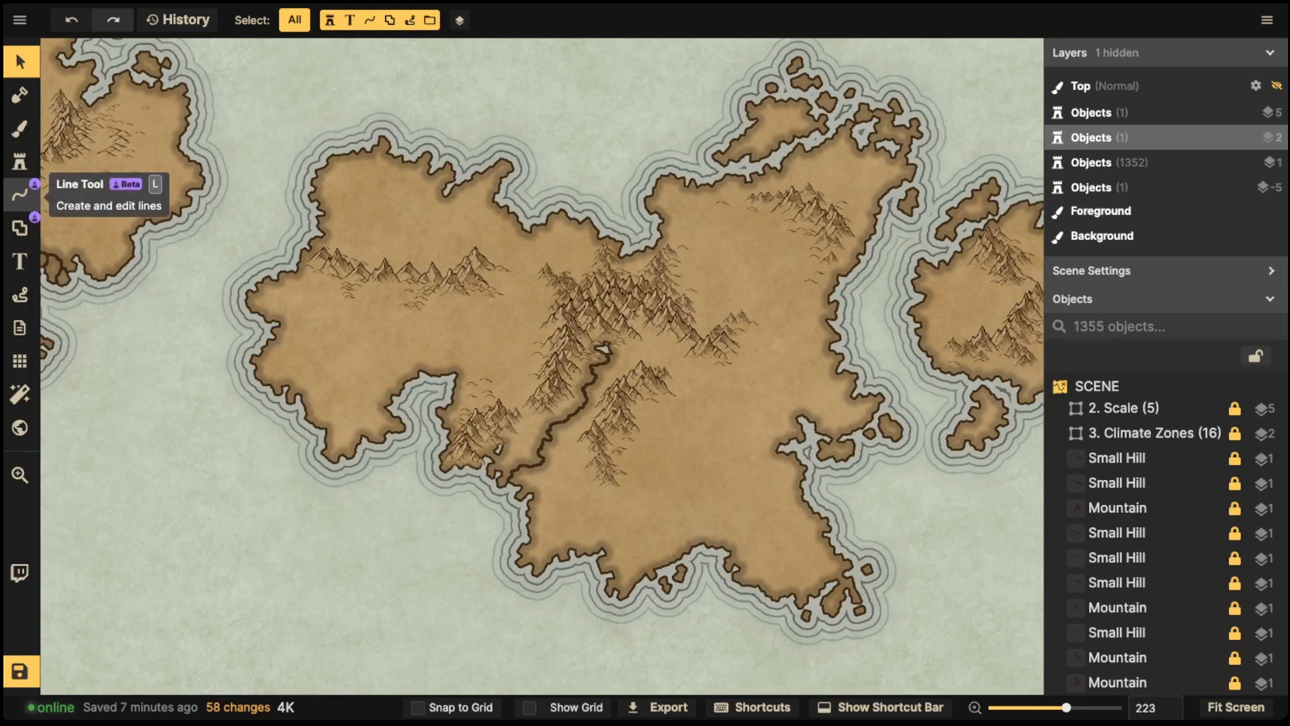
pyautogui.click(19, 95)
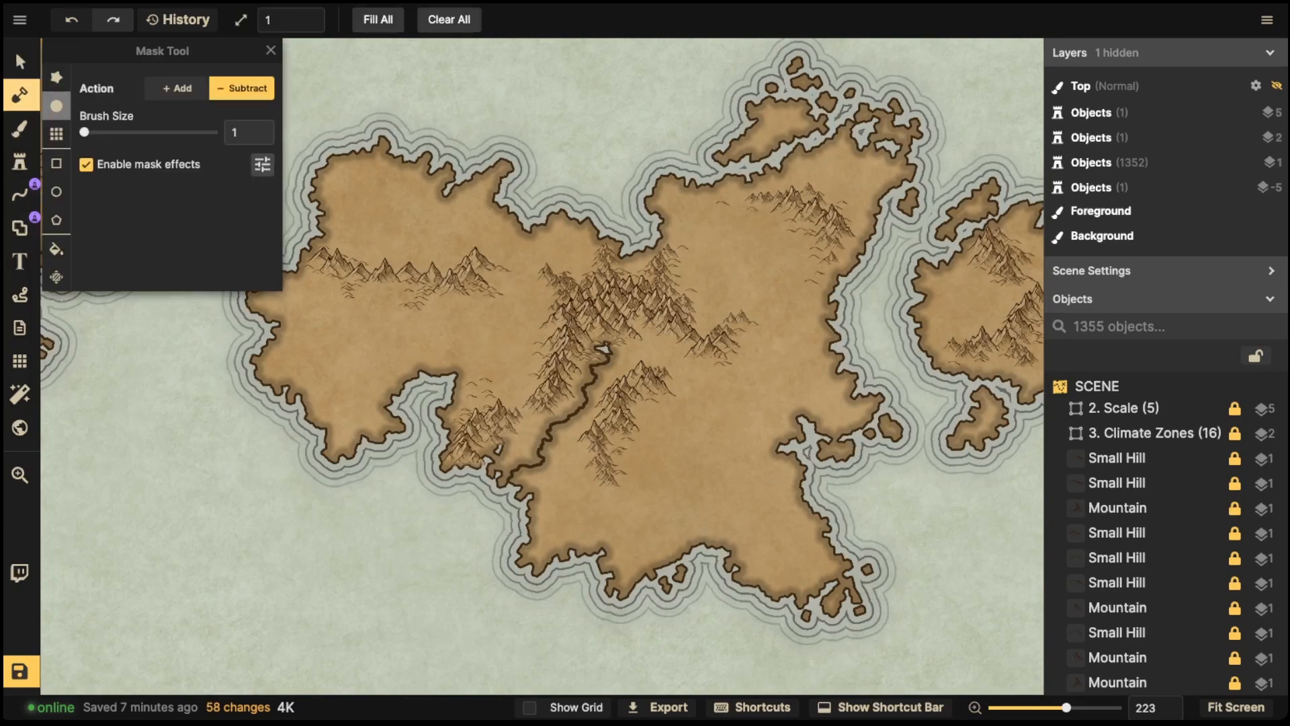
pyautogui.press('space')
pyautogui.moveTo(484, 463); pyautogui.dragTo(553, 509)
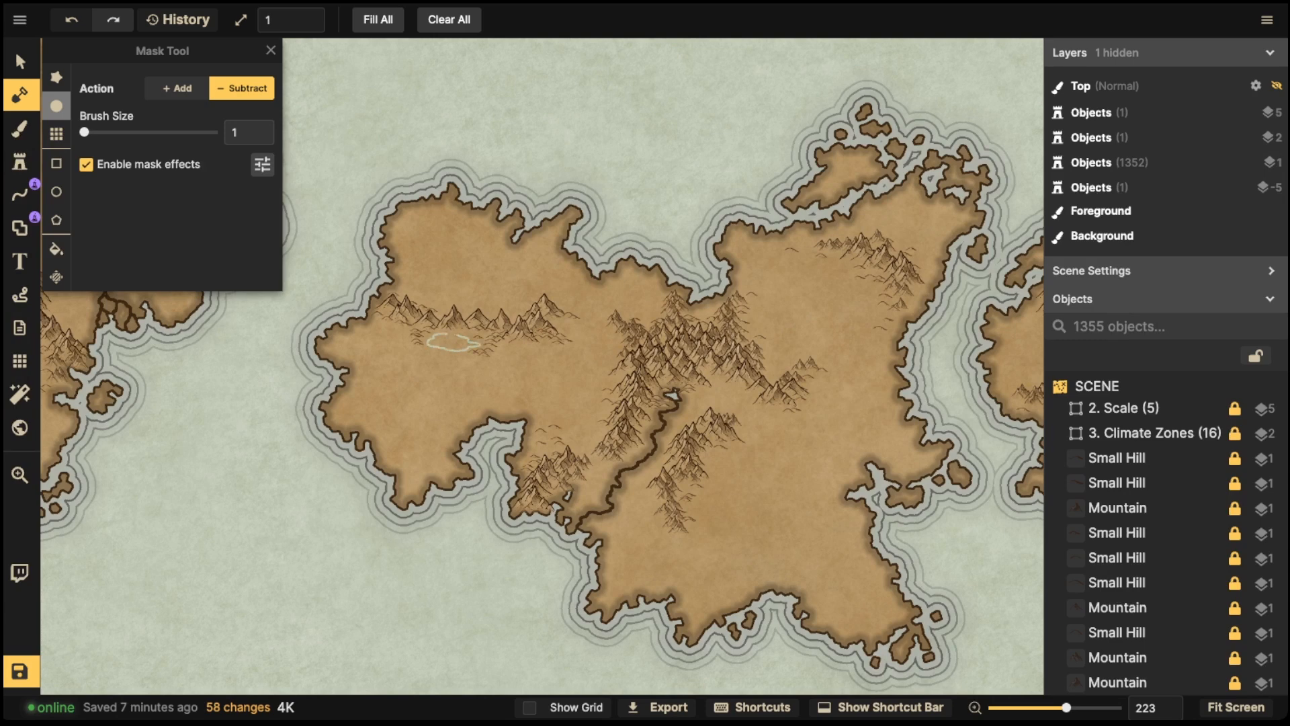
pyautogui.moveTo(457, 334); pyautogui.dragTo(446, 334)
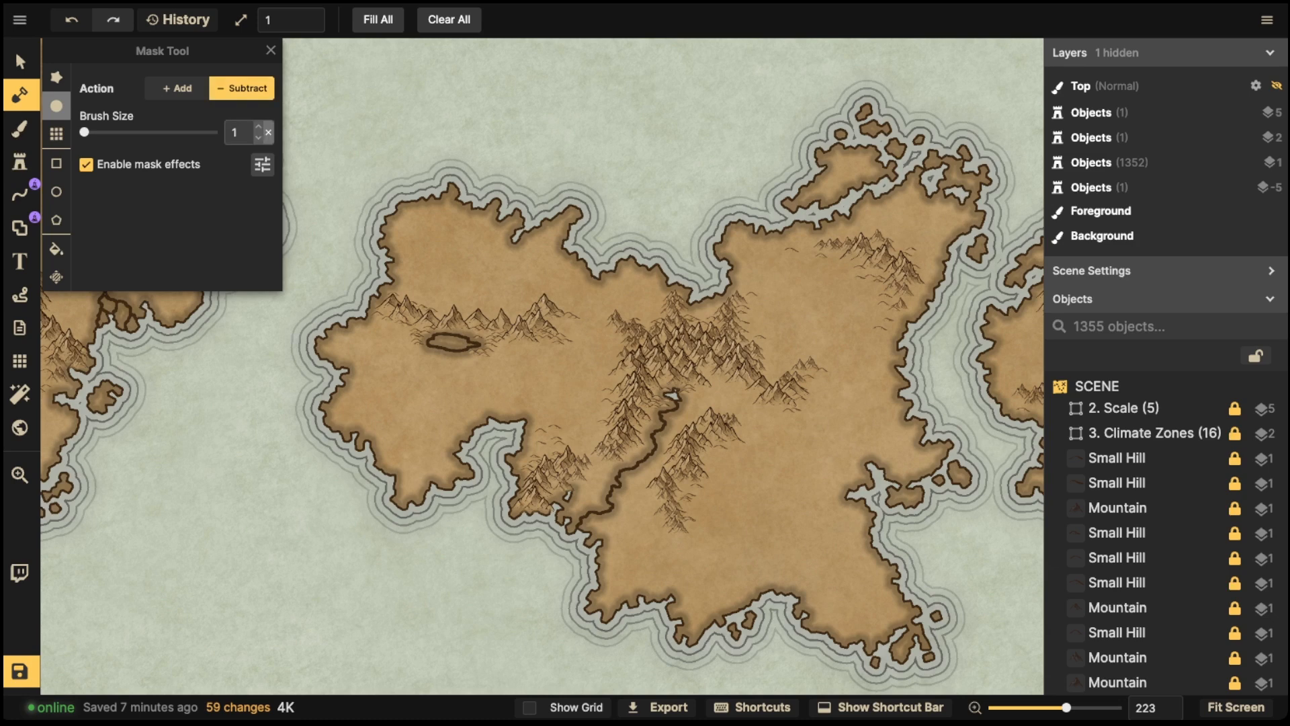
pyautogui.doubleClick(263, 127)
pyautogui.moveTo(451, 345)
pyautogui.mouseDown()
pyautogui.moveTo(435, 344)
pyautogui.moveTo(472, 343)
pyautogui.moveTo(435, 341)
pyautogui.moveTo(464, 339)
pyautogui.moveTo(445, 341)
pyautogui.mouseUp()
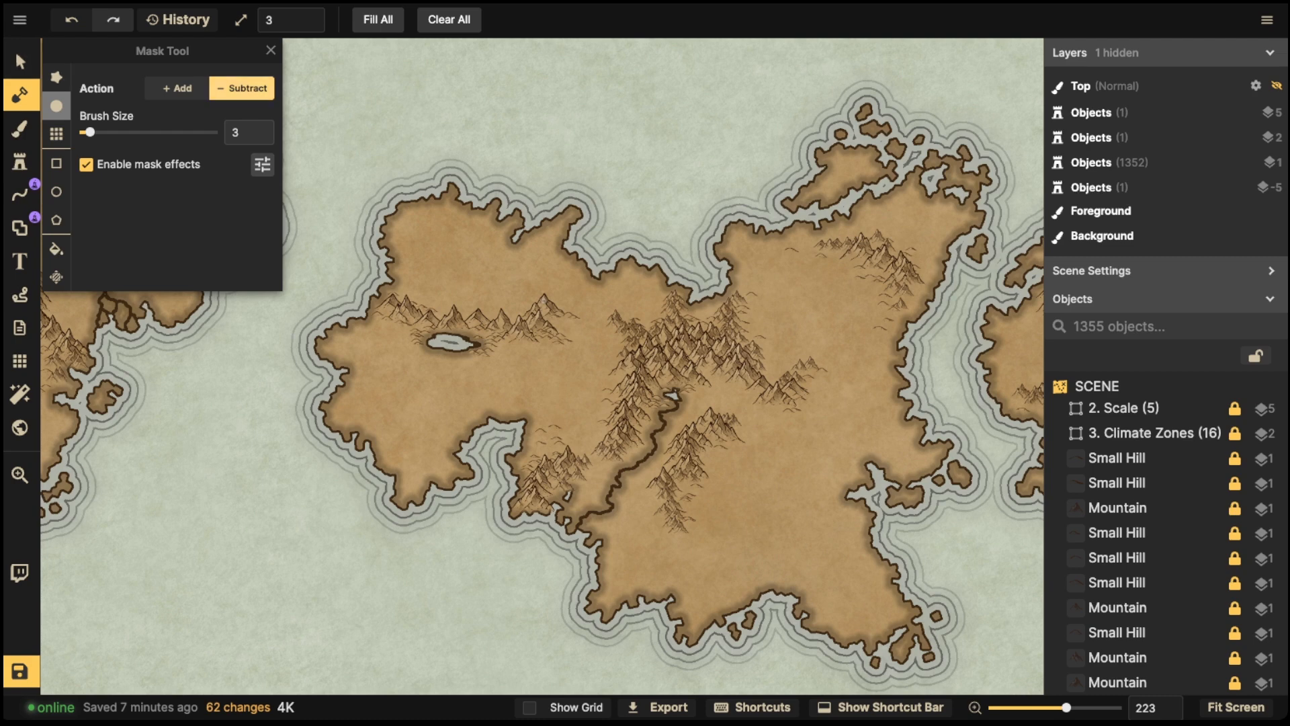
# - Set the subtract brush size back to 1, and undo and redo the last lake edit
pyautogui.click(177, 89)
pyautogui.click(264, 138)
pyautogui.click(264, 138)
pyautogui.click(265, 138)
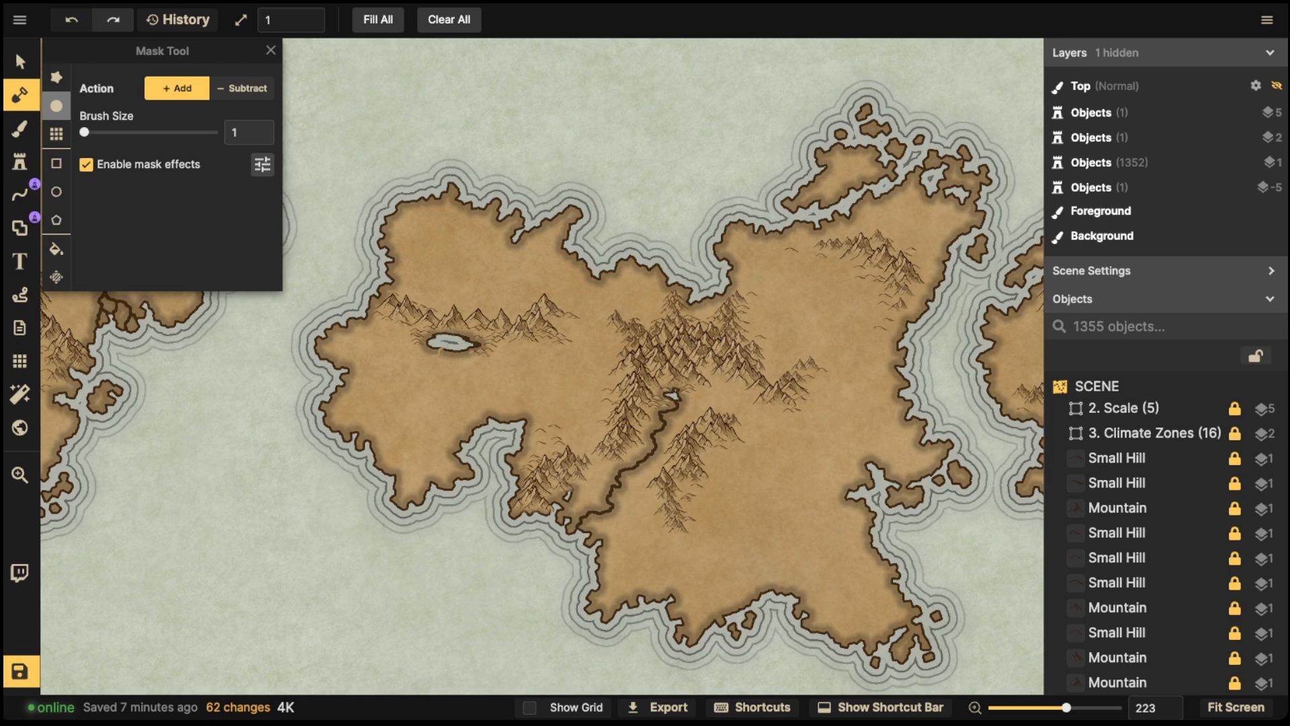
pyautogui.click(242, 88)
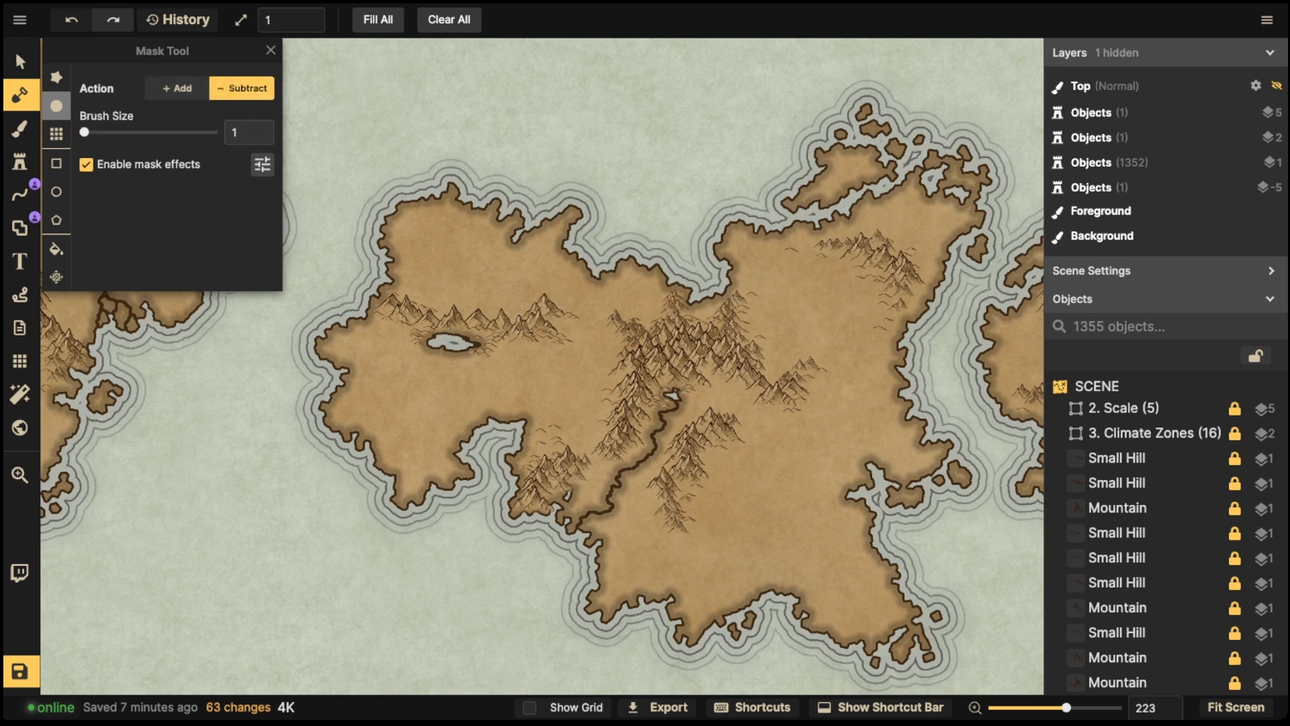
pyautogui.hotkey('ctrl', 'z')
pyautogui.click(113, 20)
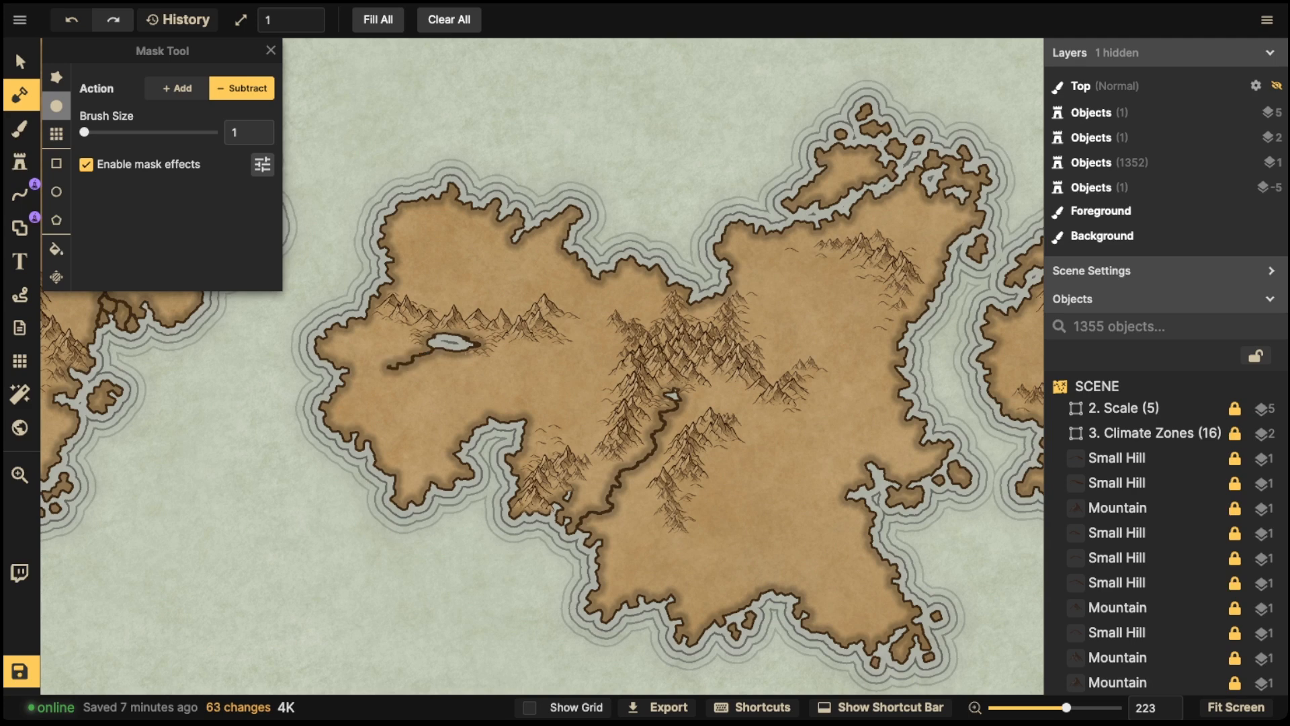
# - Carve branching streams running west and east from the new lake
pyautogui.moveTo(472, 367)
pyautogui.mouseDown()
pyautogui.moveTo(445, 352)
pyautogui.moveTo(442, 374)
pyautogui.moveTo(457, 382)
pyautogui.moveTo(441, 373)
pyautogui.moveTo(423, 387)
pyautogui.moveTo(398, 351)
pyautogui.mouseUp()
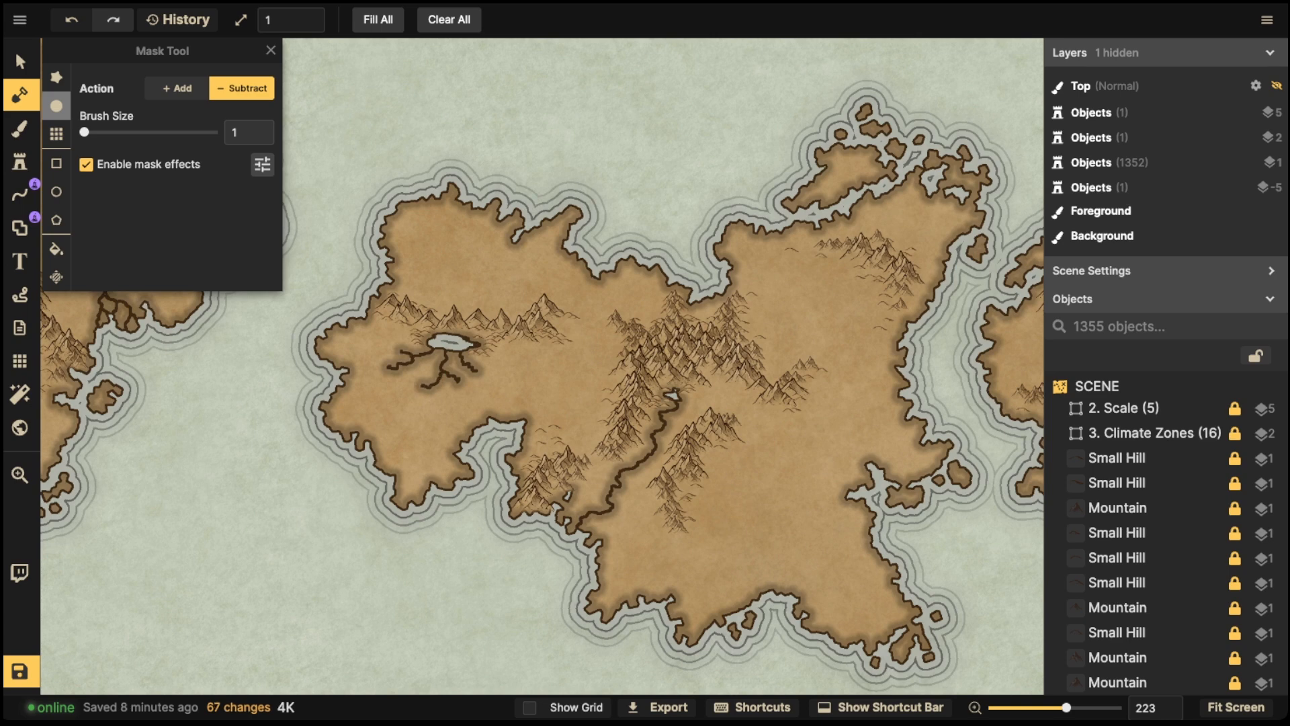
pyautogui.moveTo(397, 330); pyautogui.dragTo(384, 328)
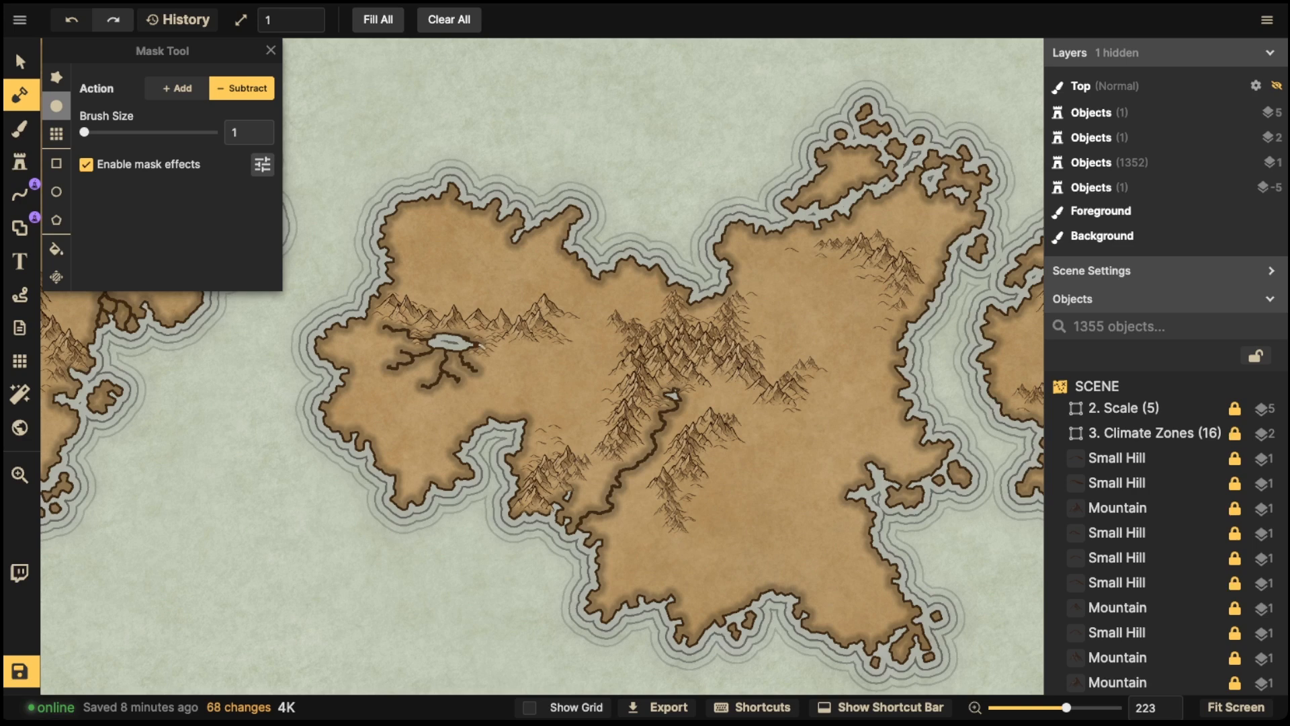
pyautogui.moveTo(519, 357); pyautogui.dragTo(507, 380)
pyautogui.click(484, 377)
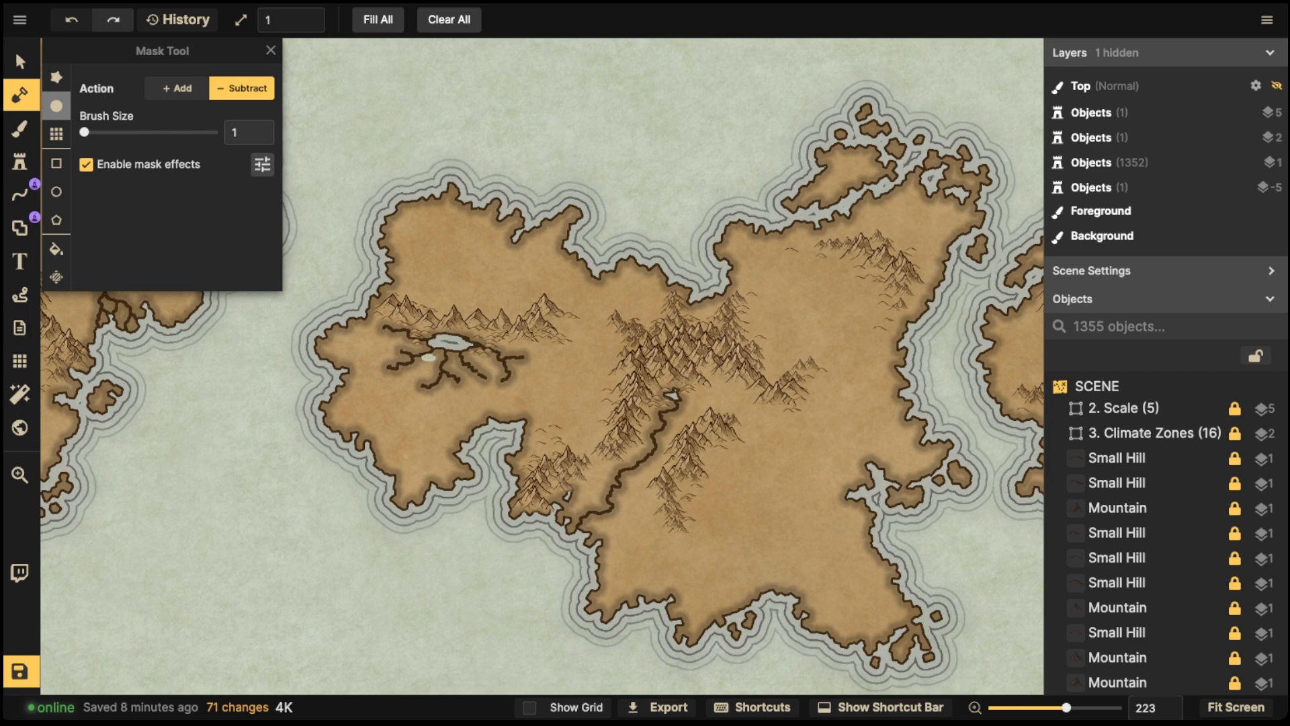
# - Add several small ponds scattered around the lake and its streams
pyautogui.moveTo(426, 357); pyautogui.dragTo(451, 367)
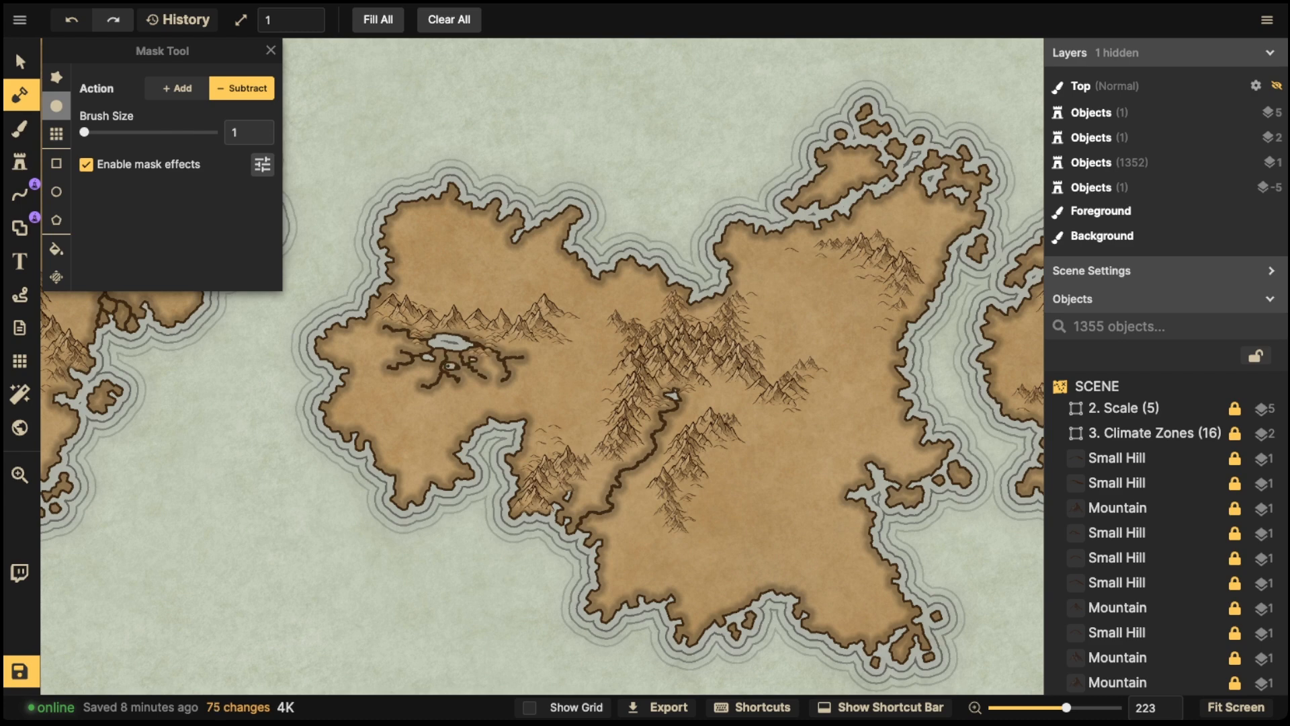
pyautogui.moveTo(402, 344); pyautogui.dragTo(402, 343)
pyautogui.moveTo(412, 387); pyautogui.dragTo(415, 389)
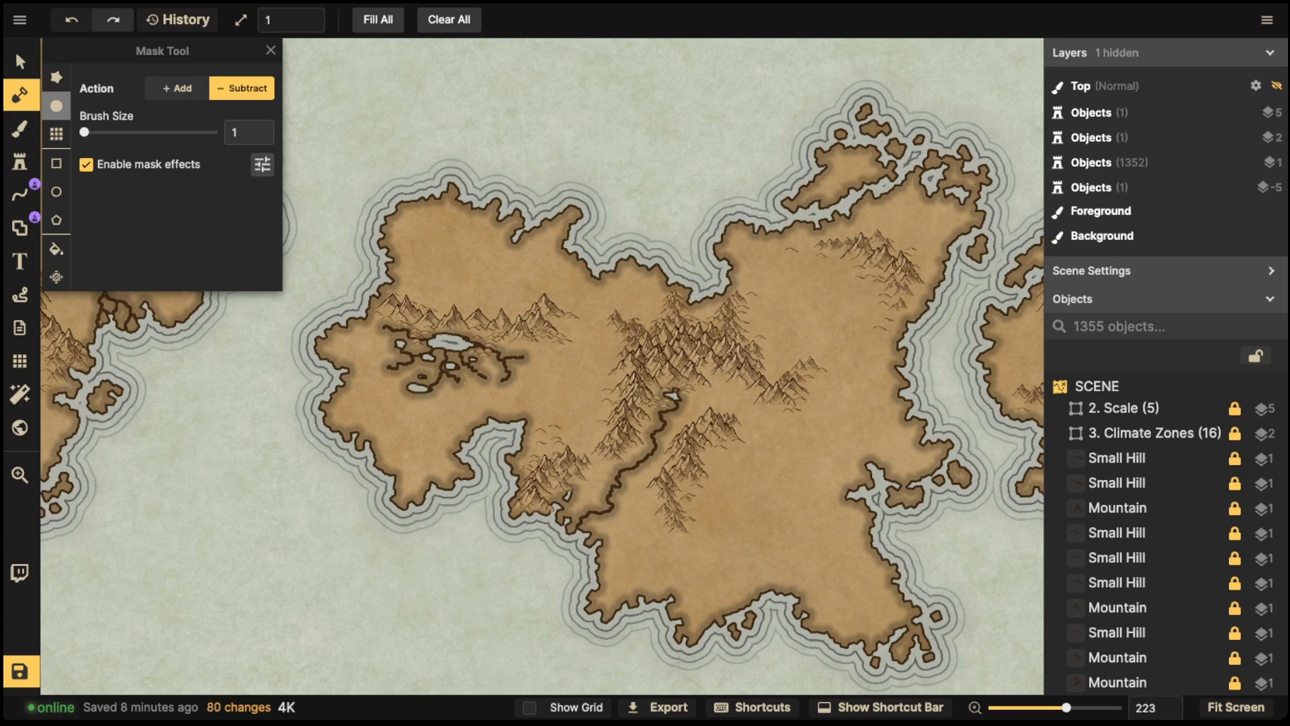
pyautogui.moveTo(459, 385); pyautogui.dragTo(463, 384)
pyautogui.moveTo(529, 355); pyautogui.dragTo(537, 359)
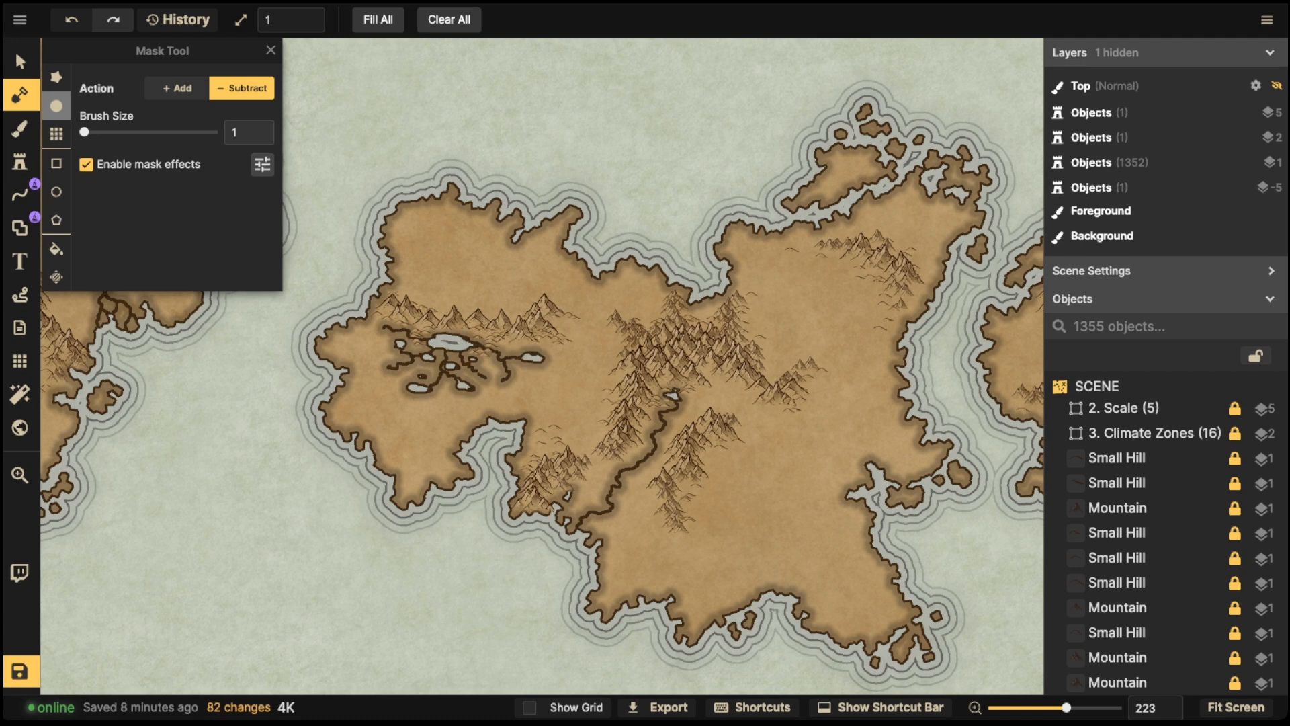
# - Zoom out to review the whole map, then zoom back in on the new lake
pyautogui.scroll(-5, 448, 167)
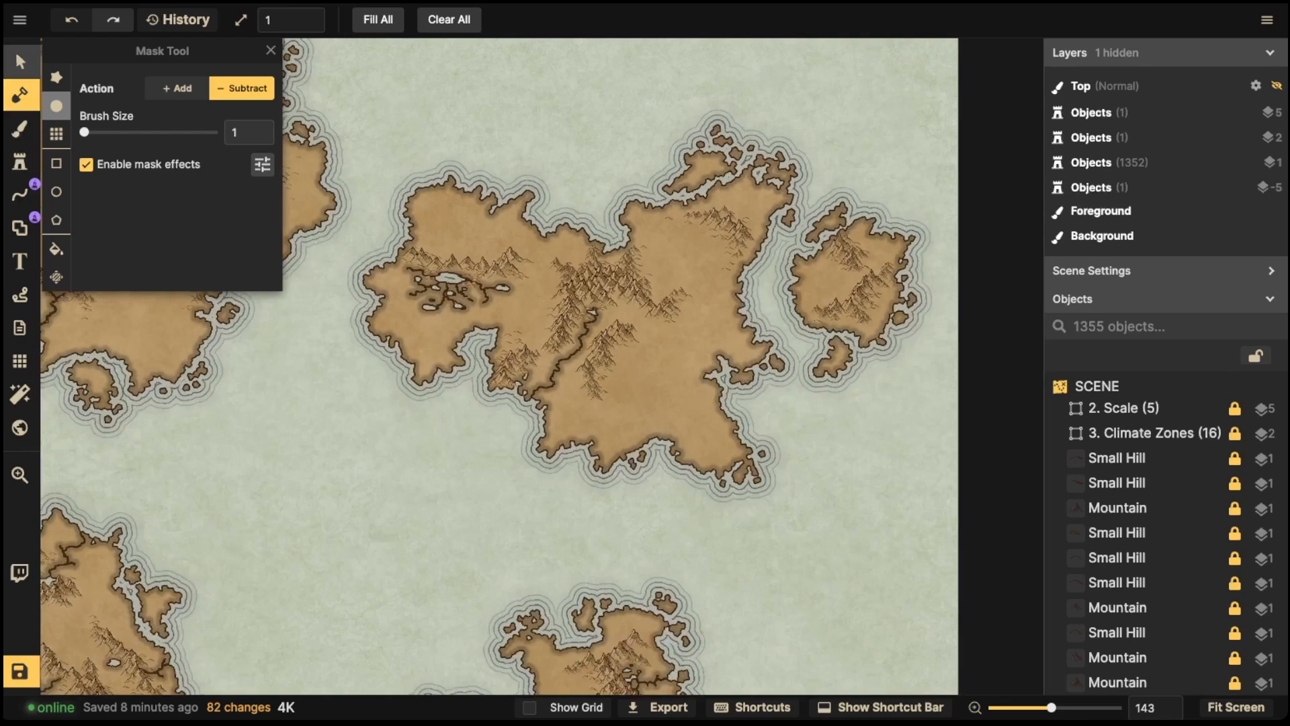
pyautogui.click(1116, 138)
pyautogui.scroll(-2, 500, 367)
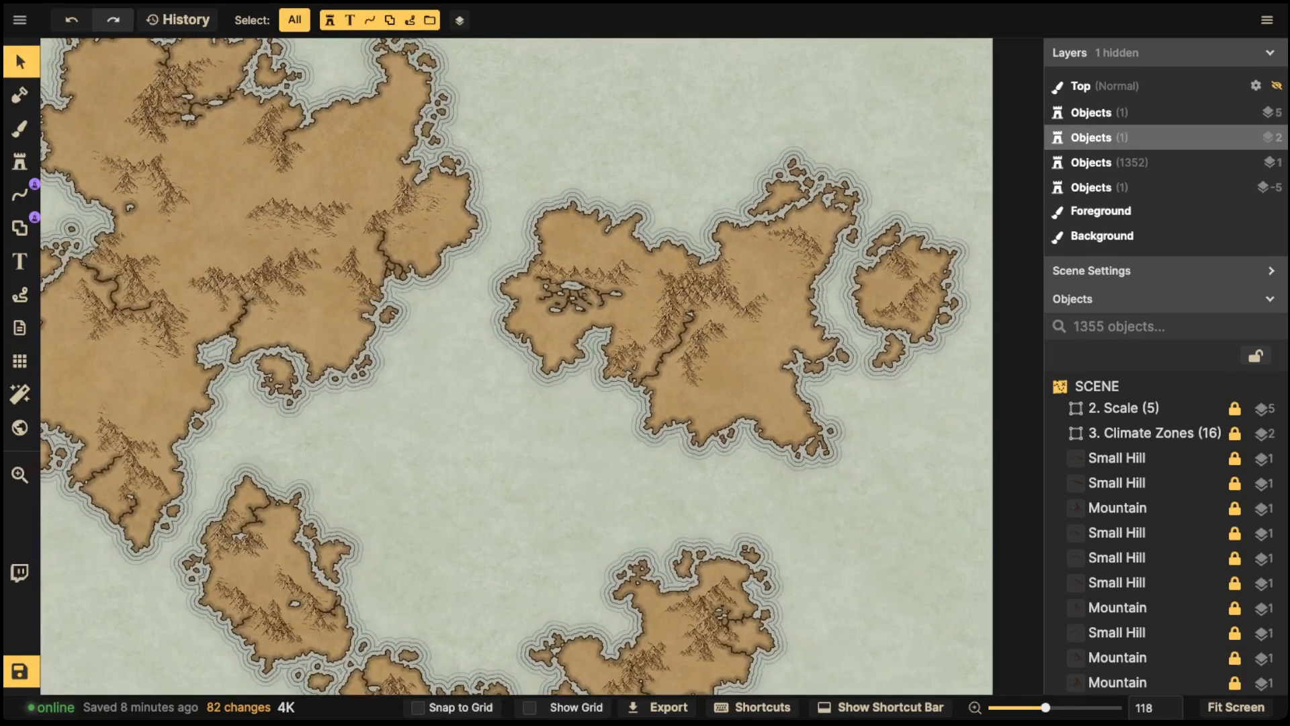
pyautogui.scroll(-2, 499, 366)
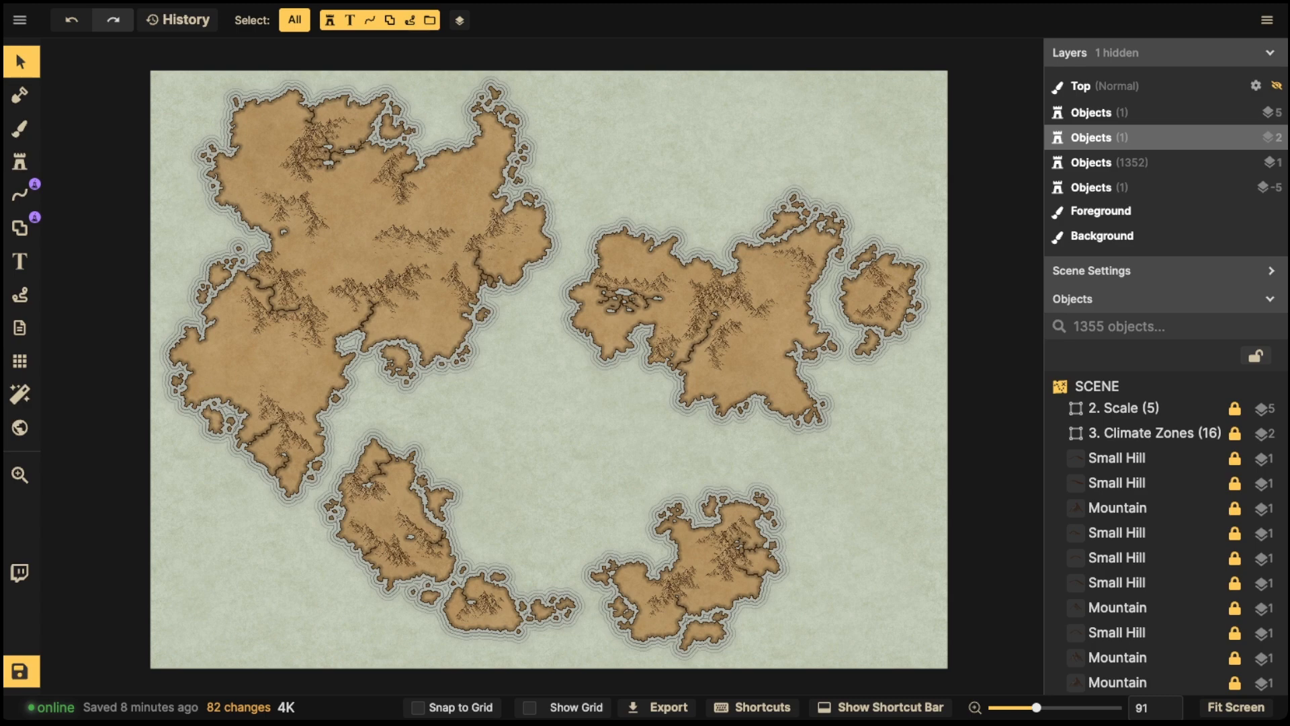
pyautogui.scroll(7, 603, 284)
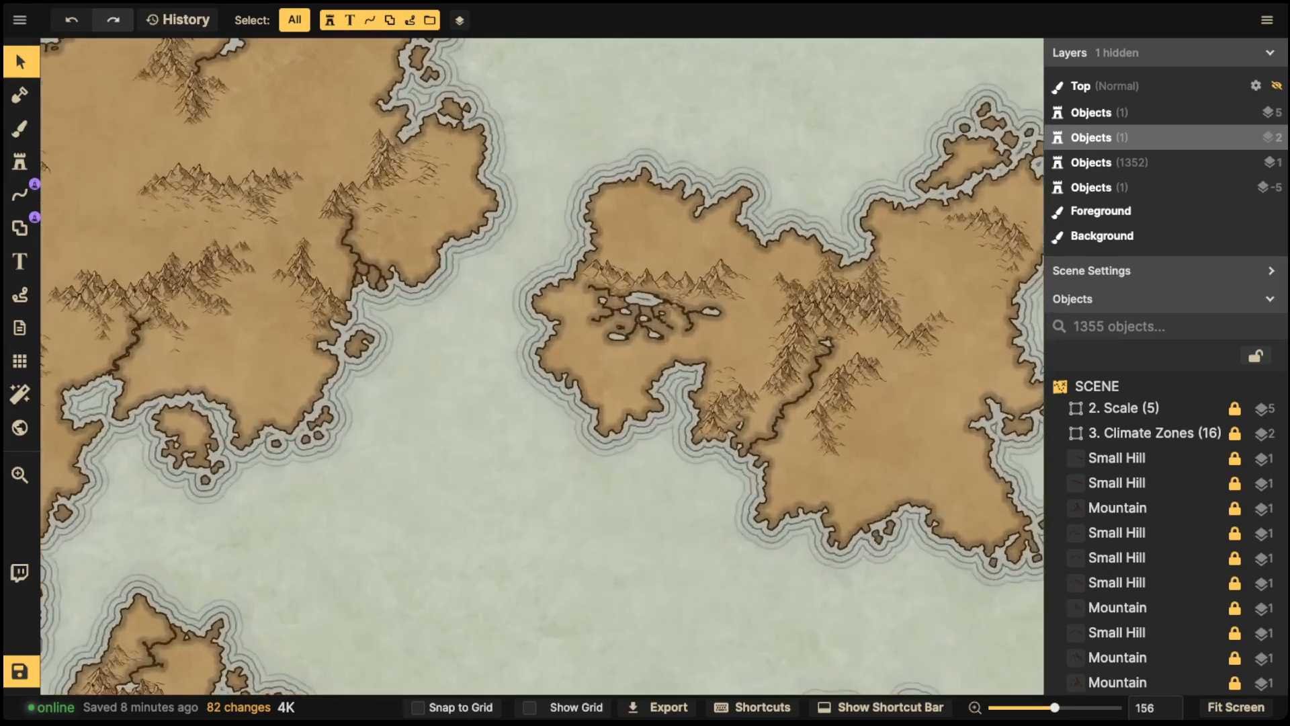
pyautogui.press('space')
pyautogui.moveTo(604, 285); pyautogui.dragTo(565, 302)
pyautogui.scroll(5, 598, 350)
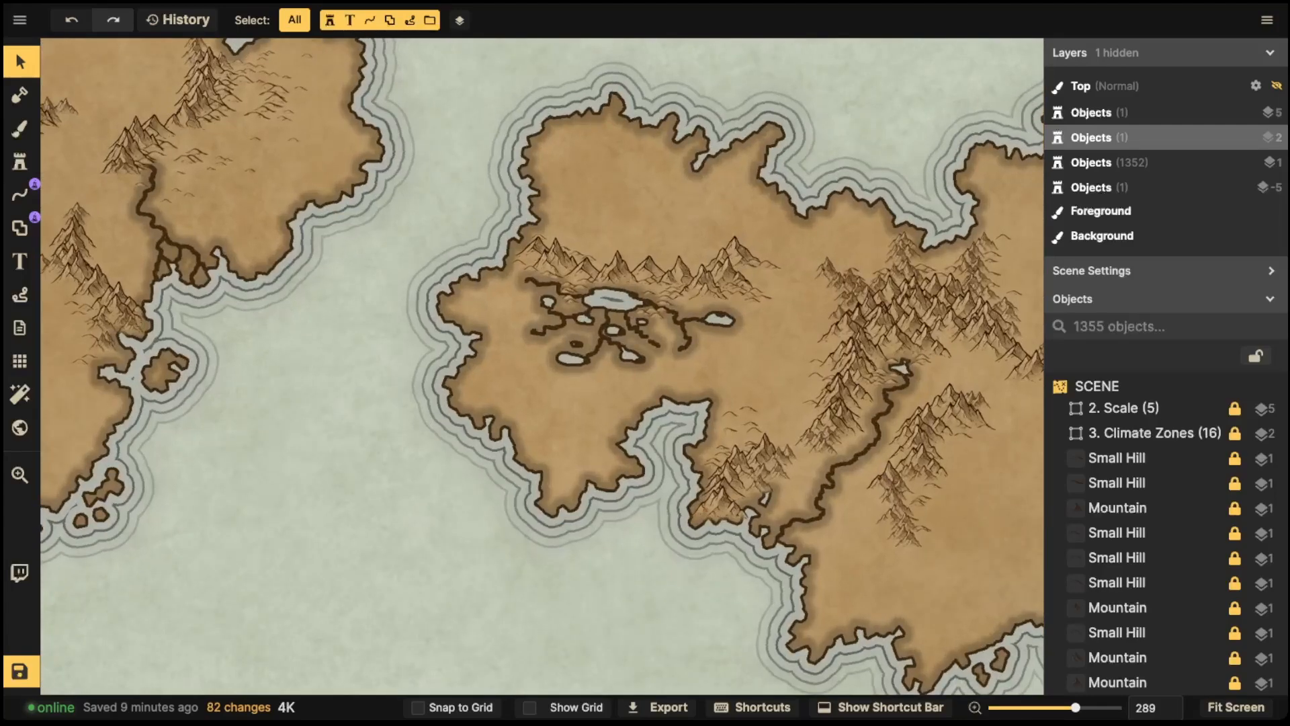
pyautogui.click(19, 361)
pyautogui.click(57, 86)
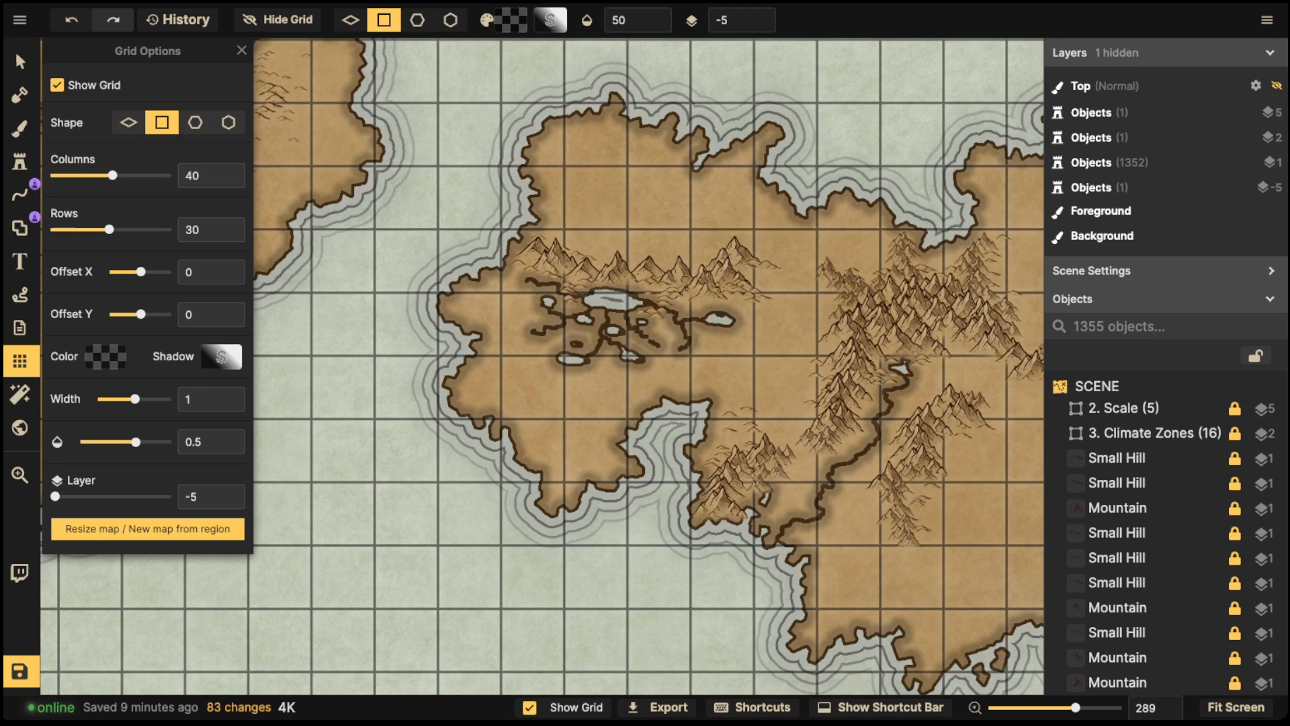
pyautogui.click(57, 85)
# - Carve a tiny pond in the northern part of the eastern landmass with the subtract mask brush at size 1
pyautogui.click(1102, 137)
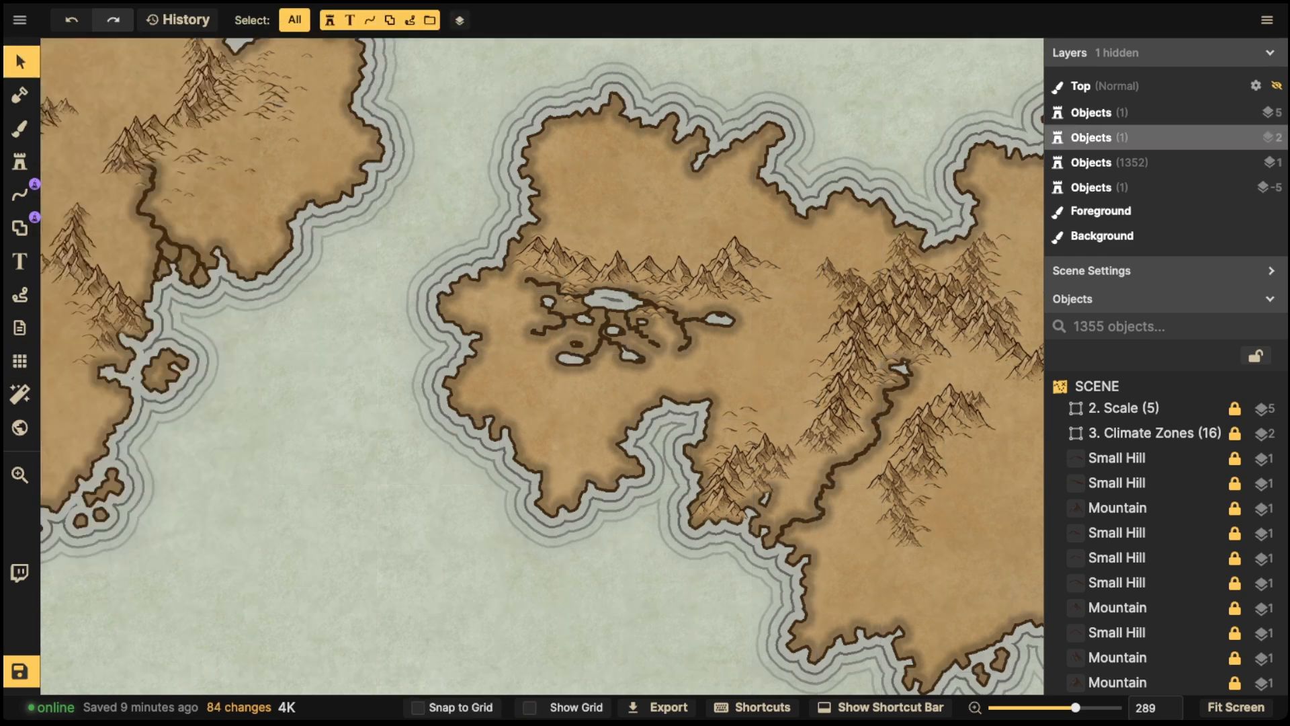
pyautogui.scroll(-3, 565, 252)
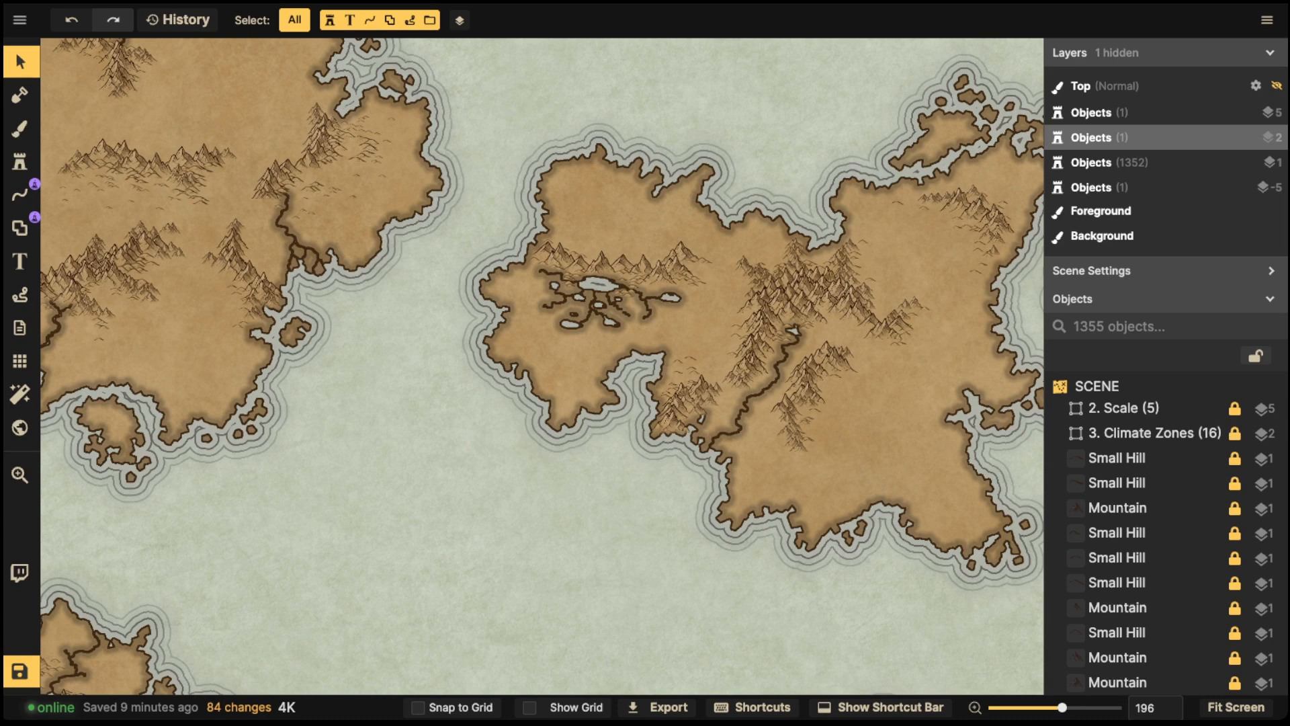
pyautogui.scroll(-5, 542, 366)
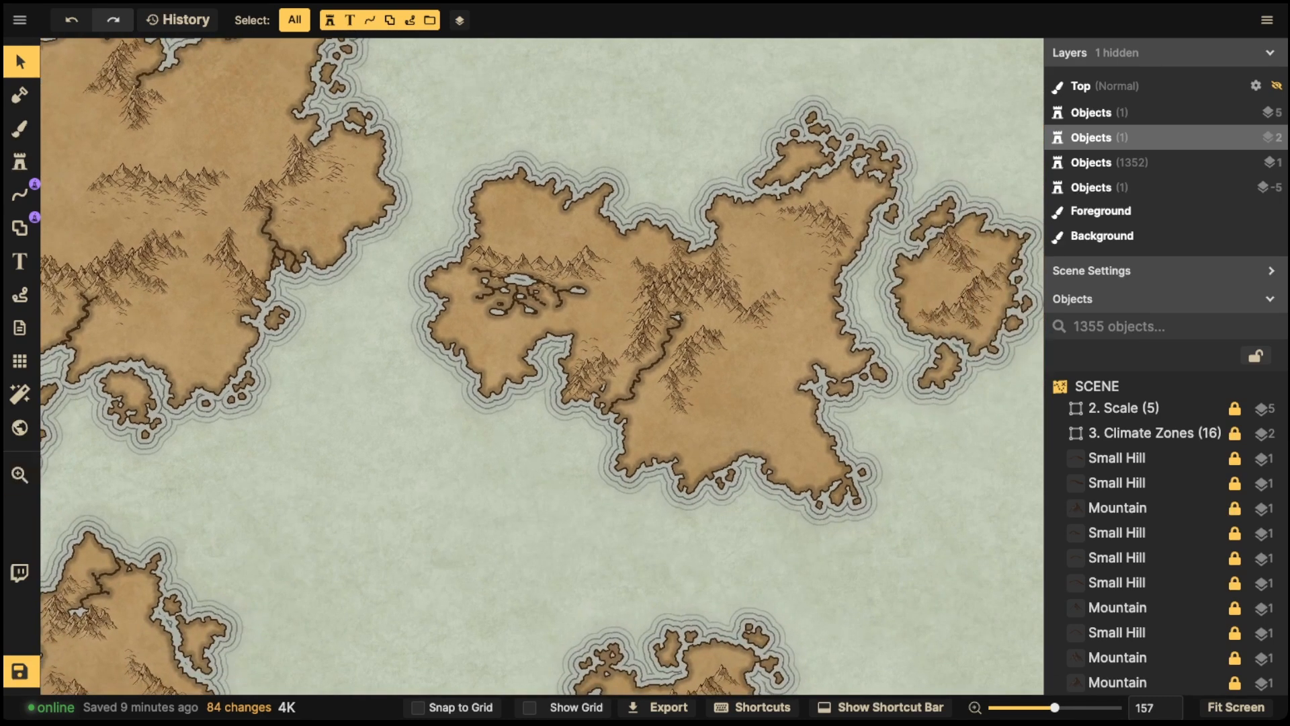
pyautogui.press('space')
pyautogui.moveTo(661, 290); pyautogui.dragTo(424, 442)
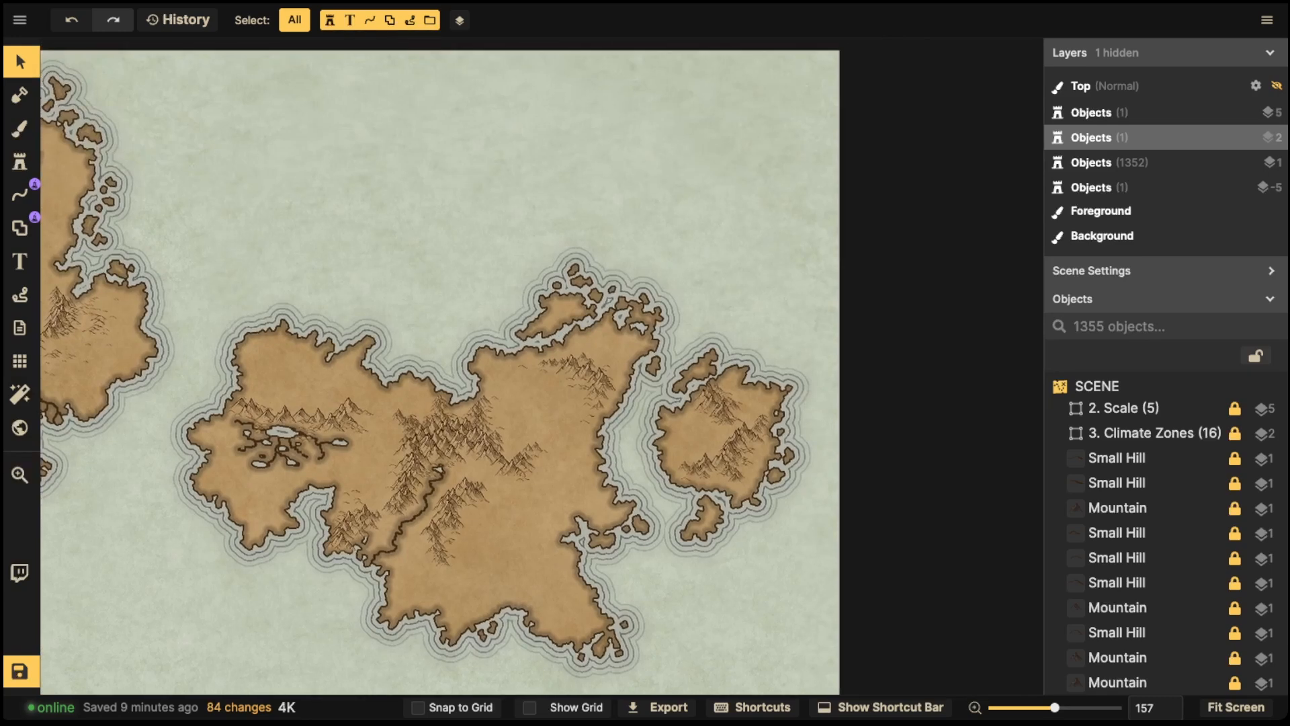
pyautogui.click(20, 95)
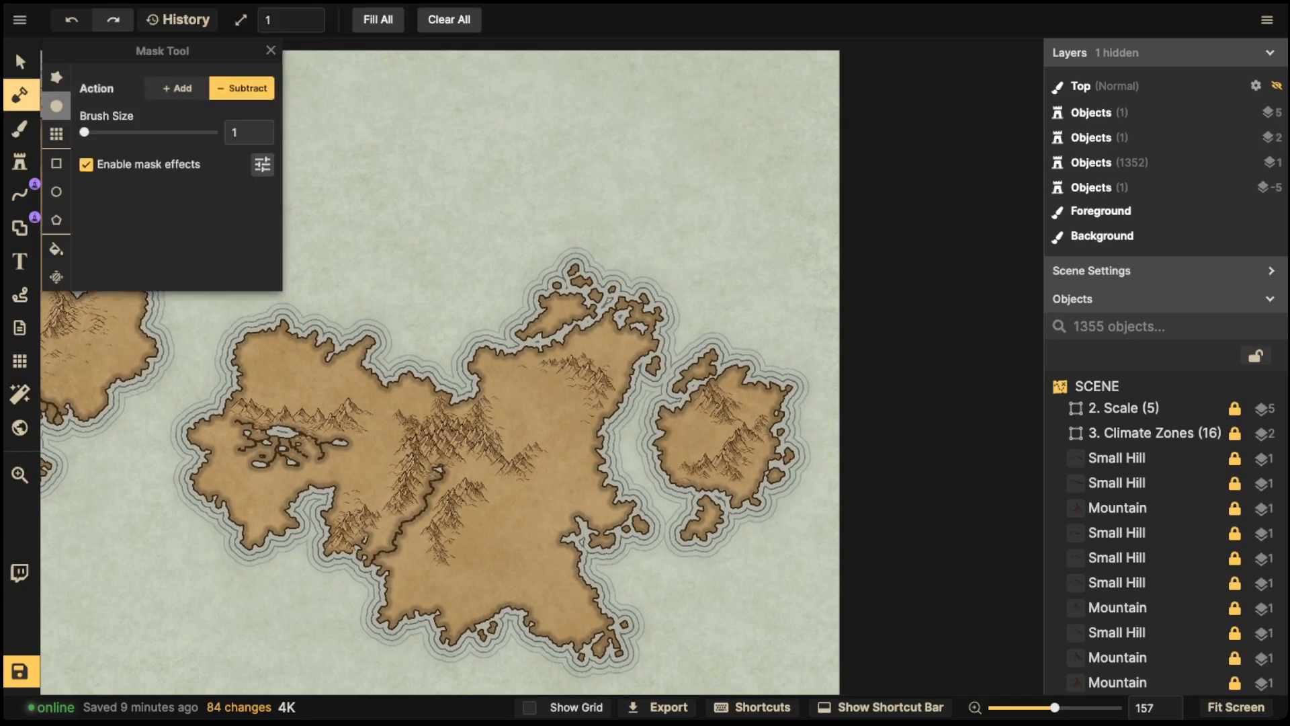
pyautogui.scroll(5, 665, 383)
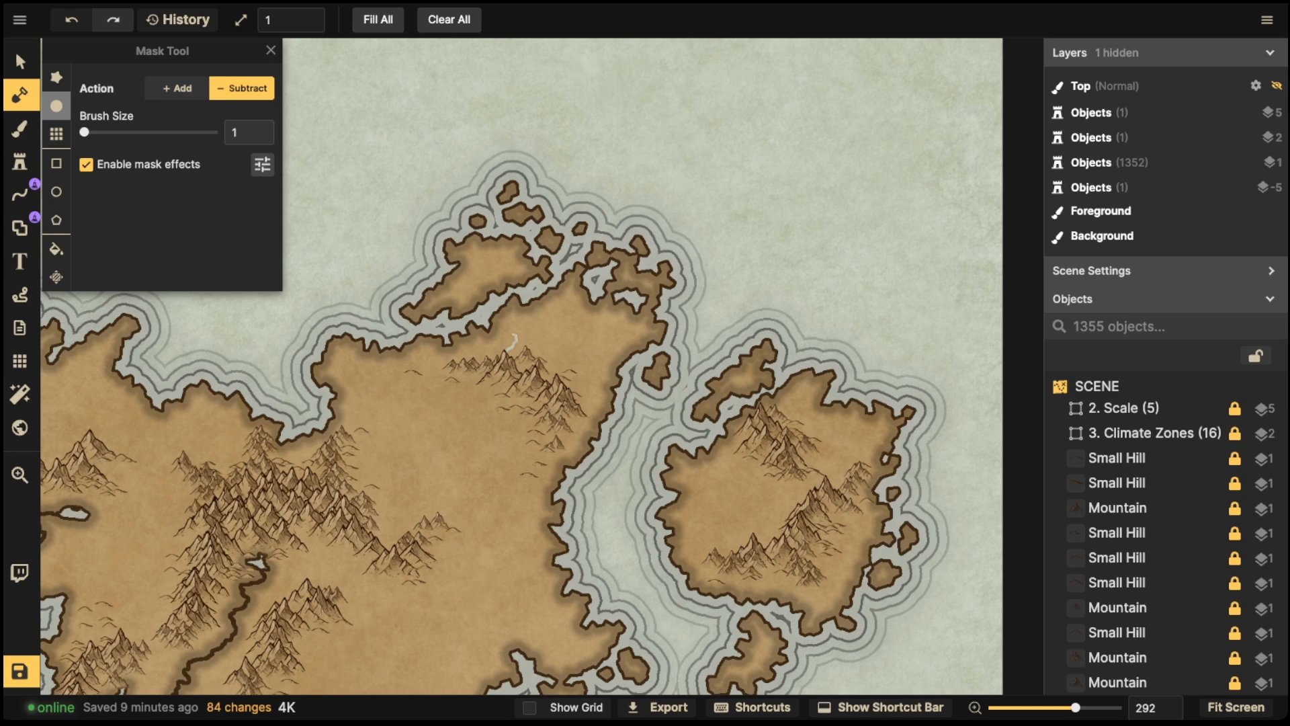
pyautogui.moveTo(508, 350); pyautogui.dragTo(508, 350)
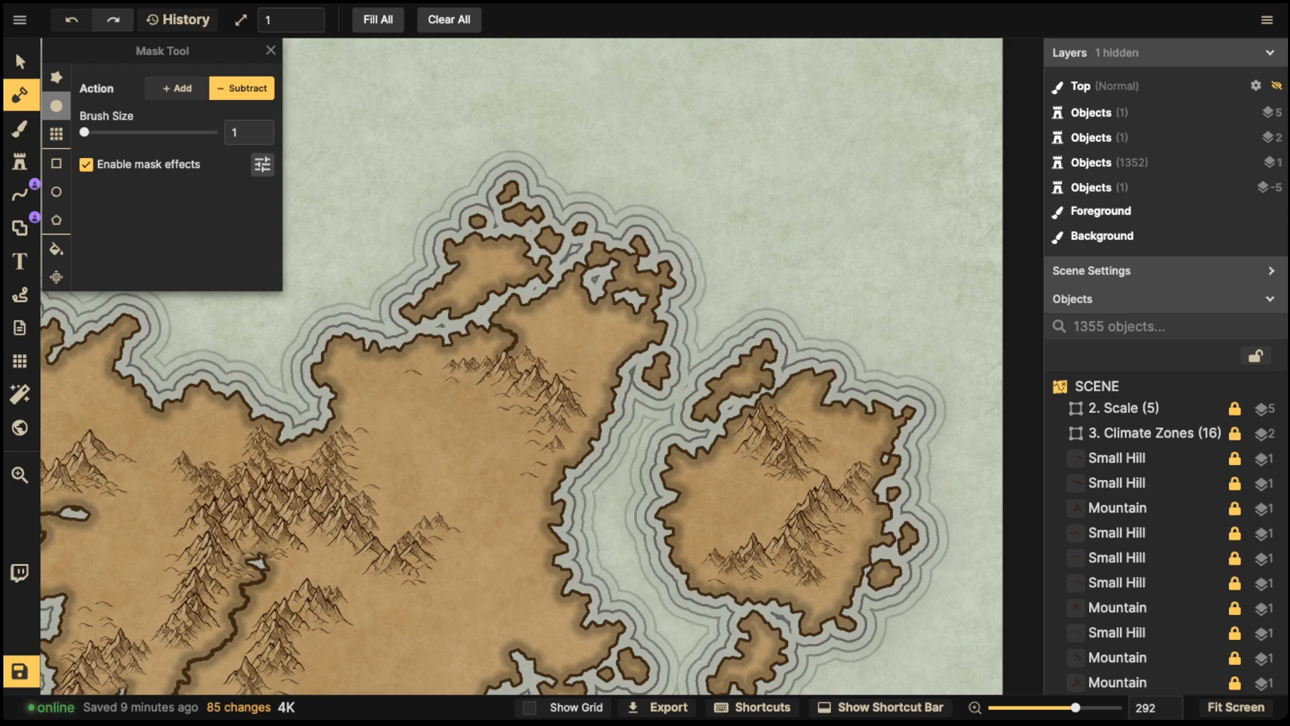
# - Add two small ponds among the central mountains of the eastern landmass
pyautogui.scroll(-5, 541, 370)
pyautogui.hscroll(-5, 541, 370)
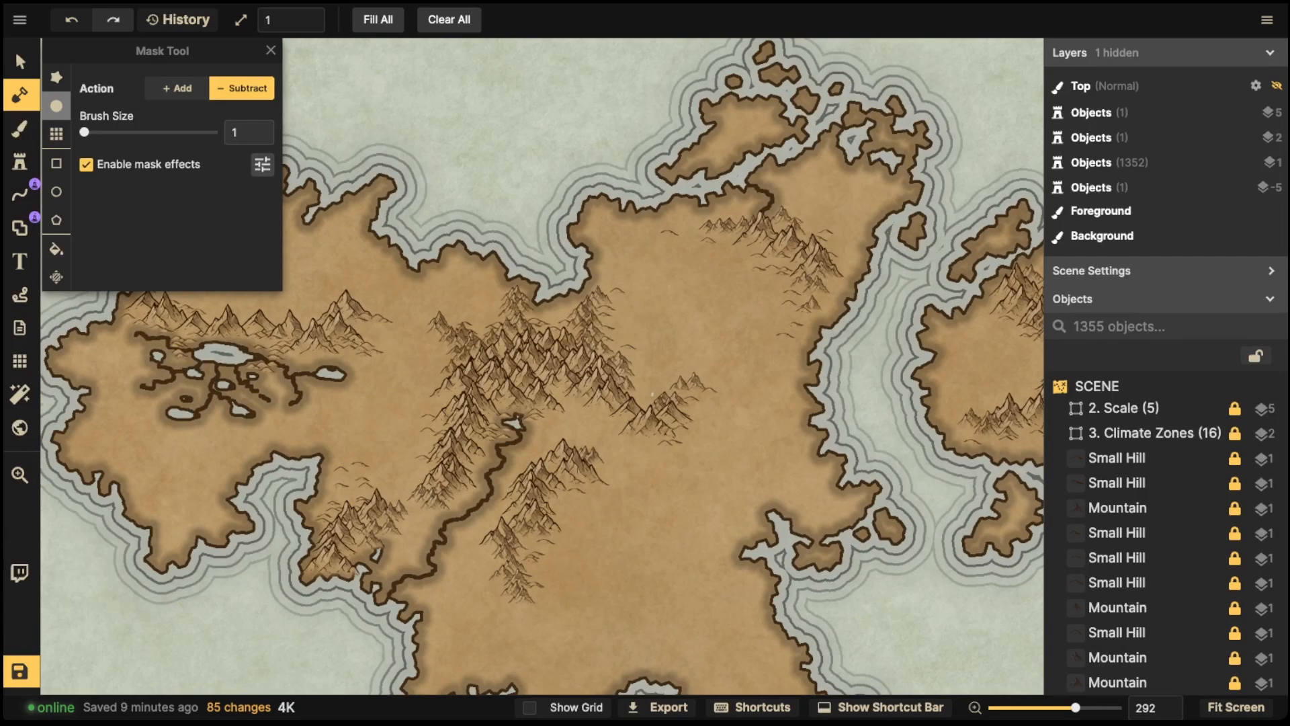
pyautogui.moveTo(652, 396); pyautogui.dragTo(651, 397)
pyautogui.click(645, 399)
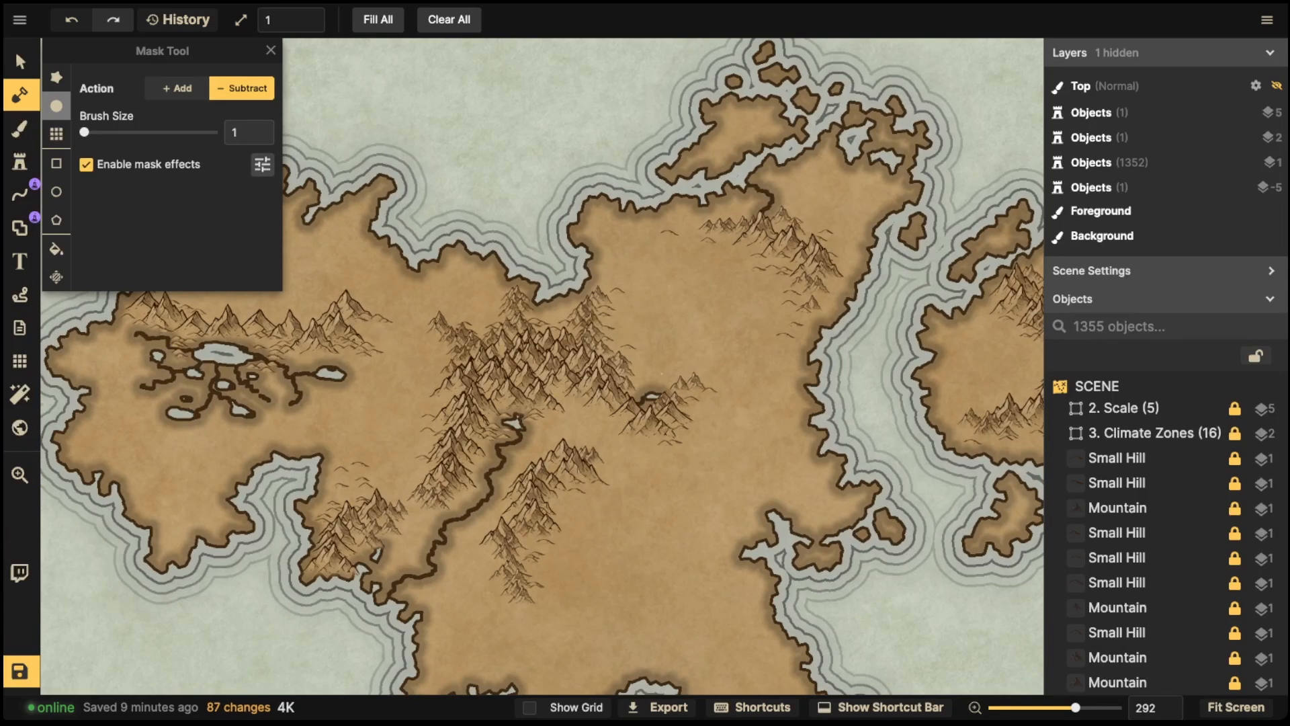
# - Carve a short channel near the northern end of the central mountain range
pyautogui.press('space')
pyautogui.moveTo(658, 341); pyautogui.dragTo(609, 184)
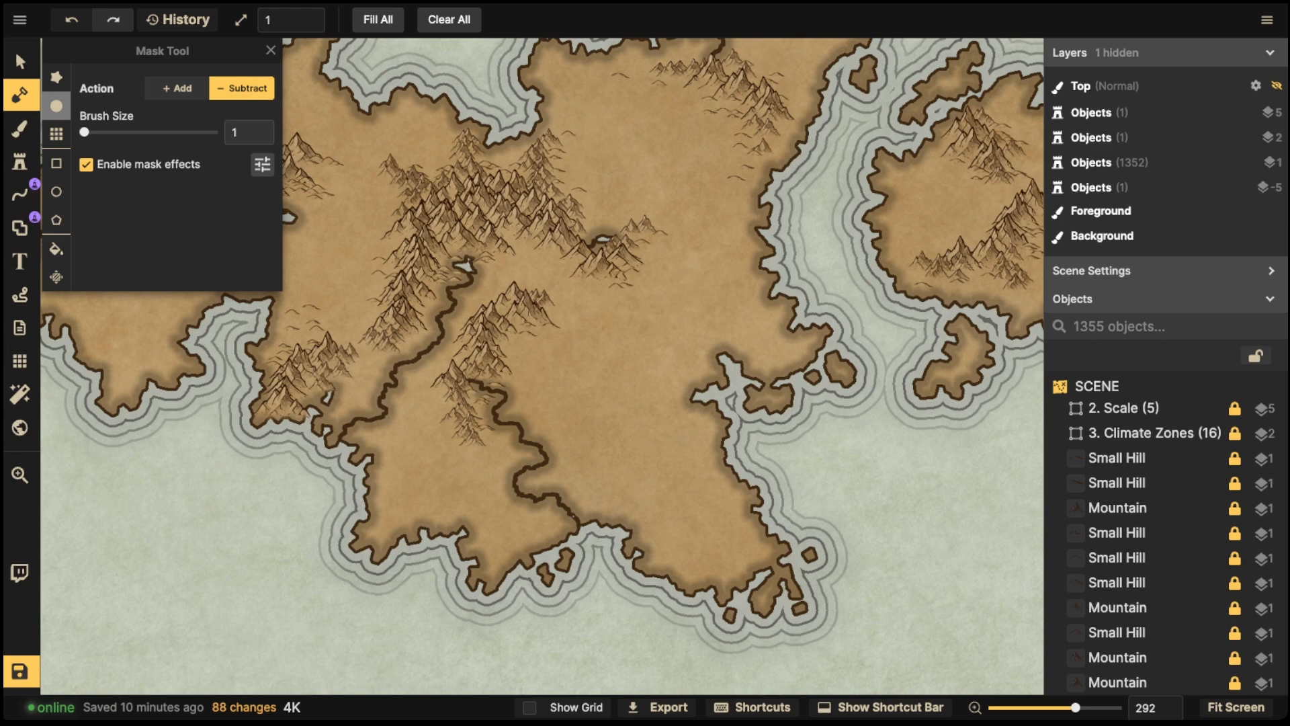
pyautogui.click(21, 95)
pyautogui.press('space')
pyautogui.moveTo(398, 148); pyautogui.dragTo(511, 233)
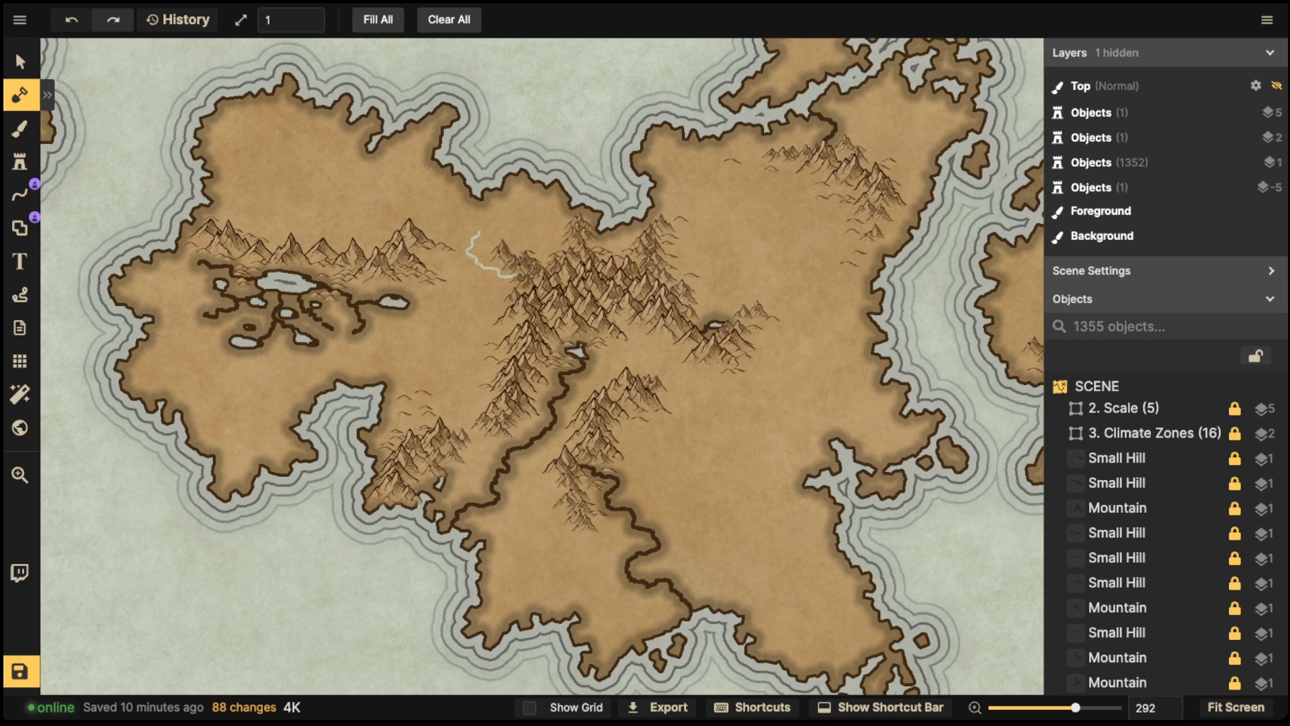
pyautogui.moveTo(480, 208); pyautogui.dragTo(477, 196)
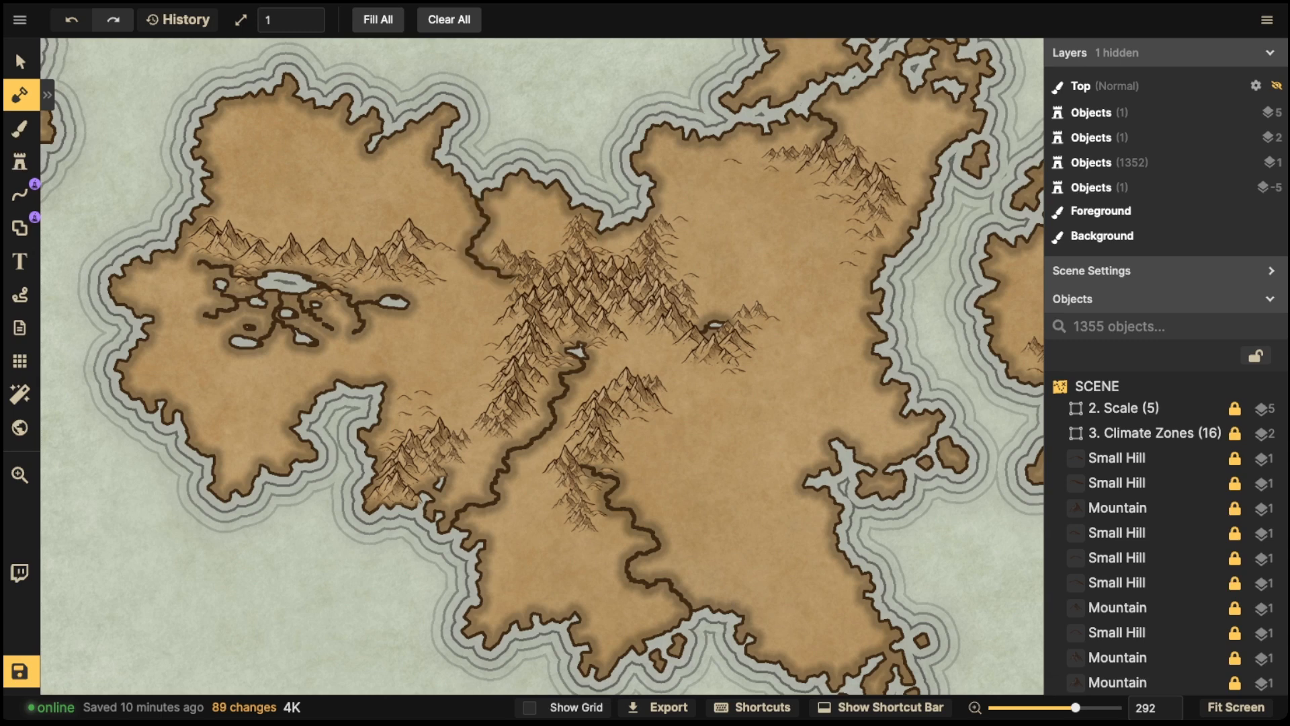
# - Carve a small lake among the mountains of the small eastern island
pyautogui.scroll(-5, 780, 231)
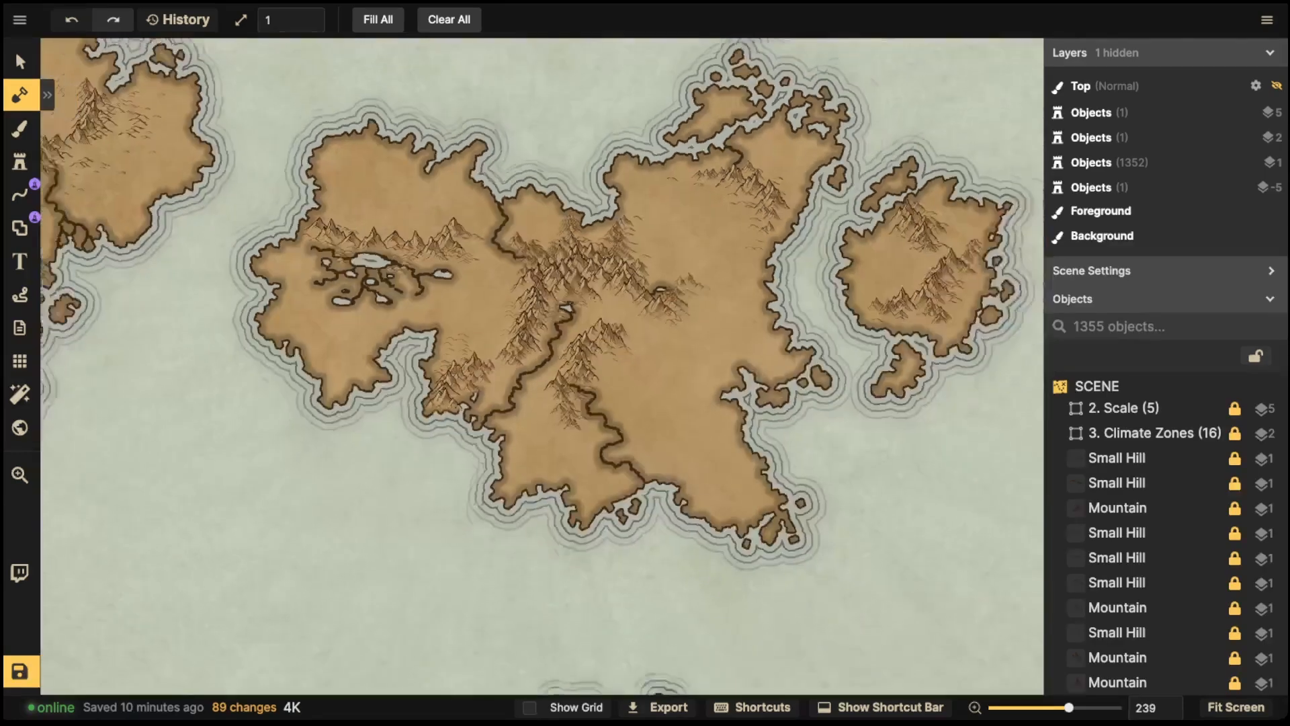
pyautogui.scroll(4, 877, 252)
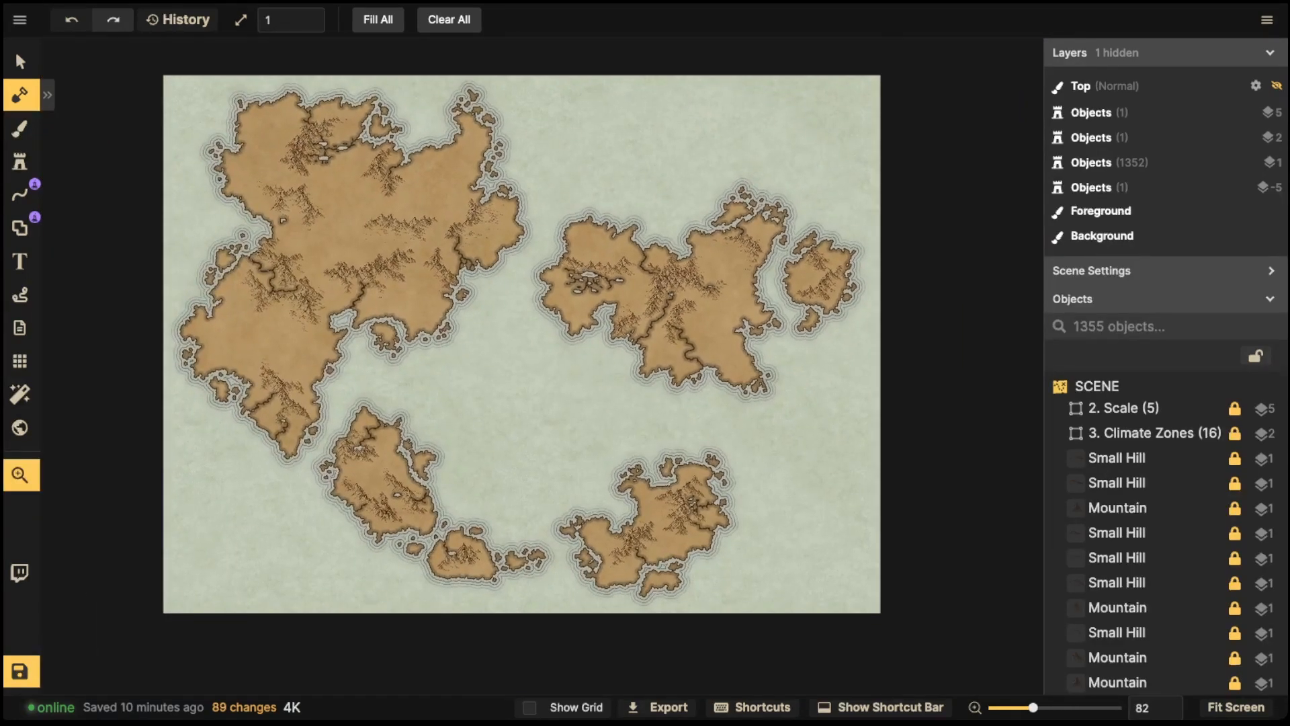
pyautogui.scroll(10, 646, 232)
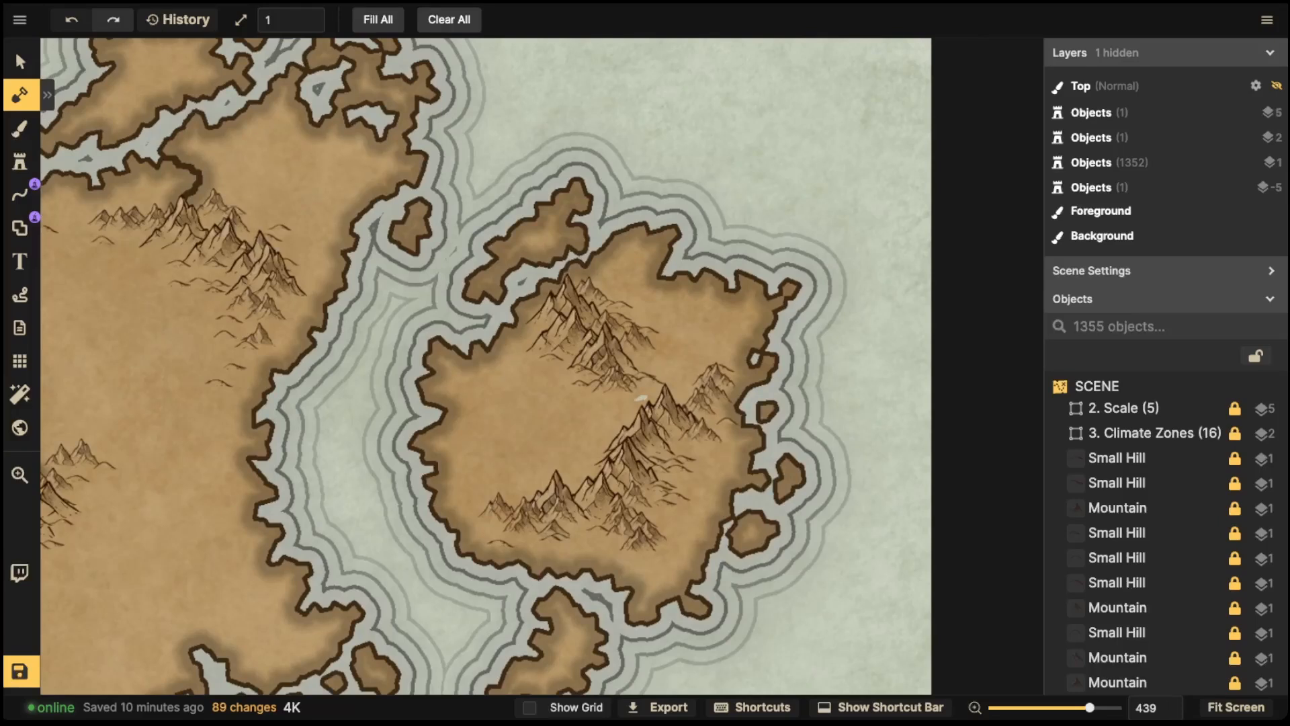
pyautogui.moveTo(635, 405)
pyautogui.mouseDown()
pyautogui.moveTo(649, 400)
pyautogui.moveTo(639, 405)
pyautogui.mouseUp()
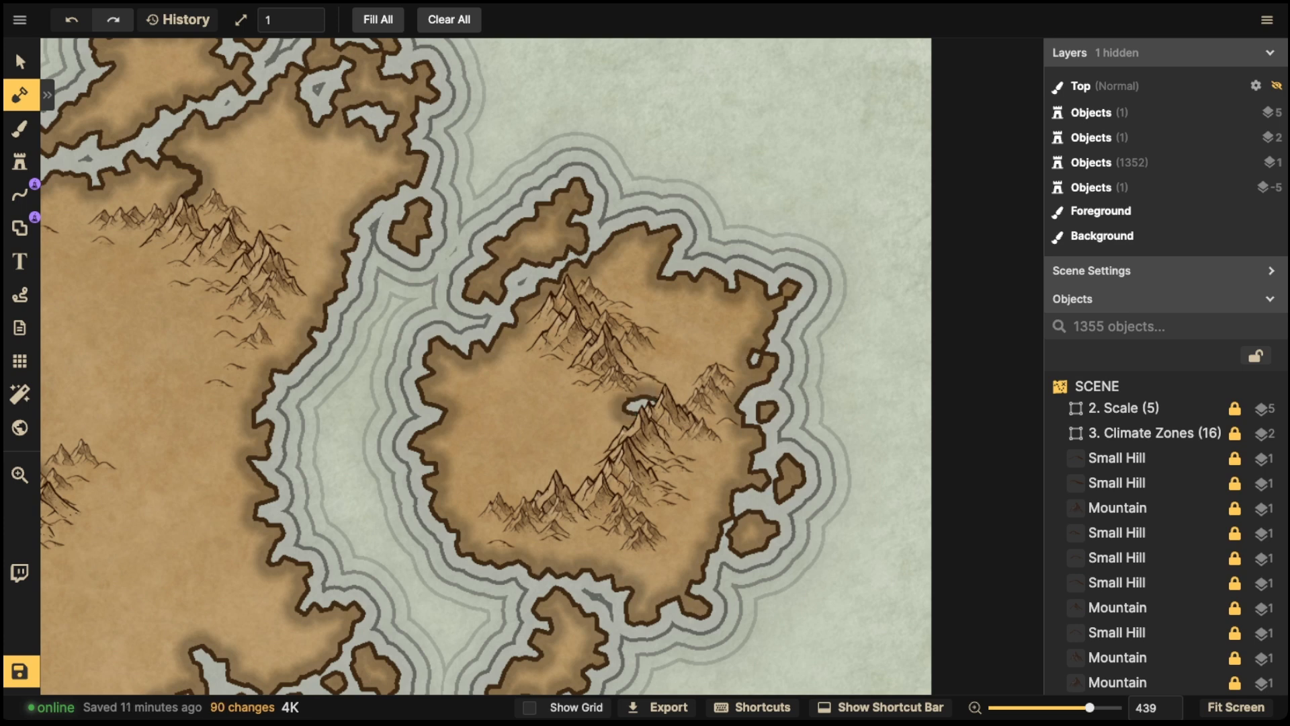
pyautogui.moveTo(604, 390)
pyautogui.mouseDown()
pyautogui.moveTo(629, 402)
pyautogui.moveTo(621, 426)
pyautogui.moveTo(626, 412)
pyautogui.mouseUp()
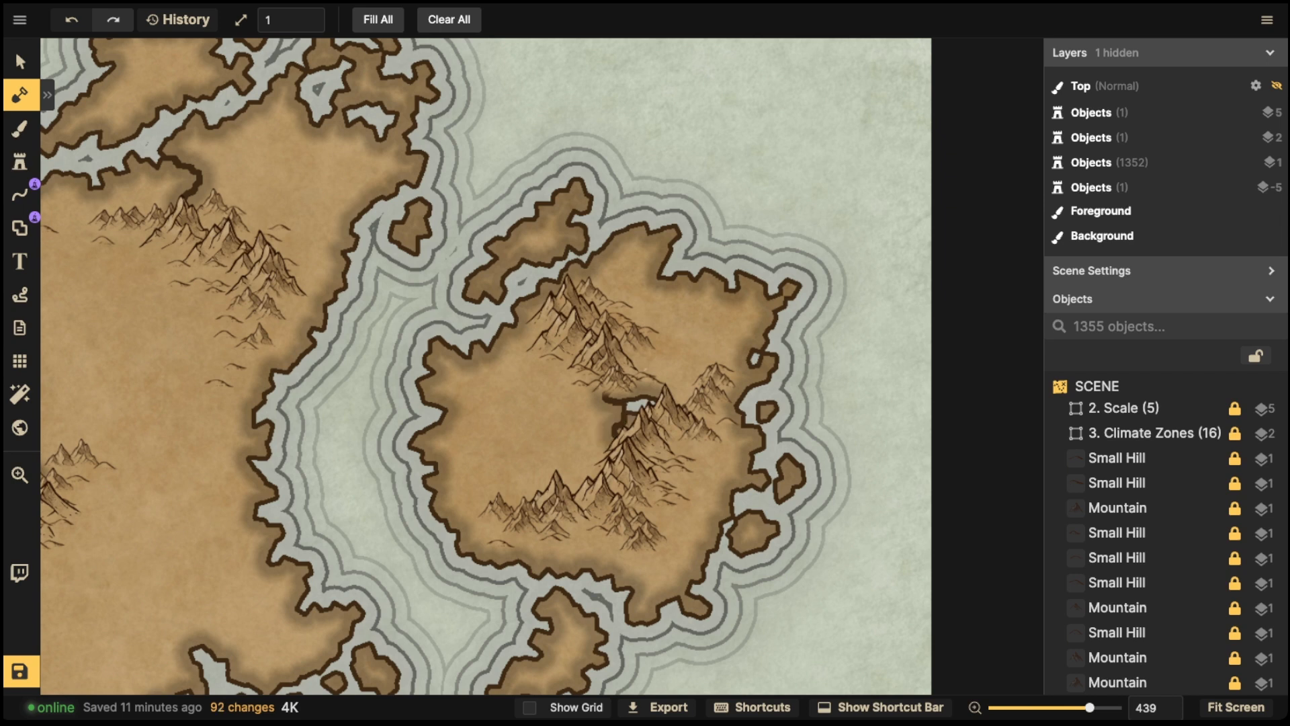
# - Carve streams running northeast, south and west from the island's lake, then return to the selection tool
pyautogui.moveTo(642, 349); pyautogui.dragTo(671, 382)
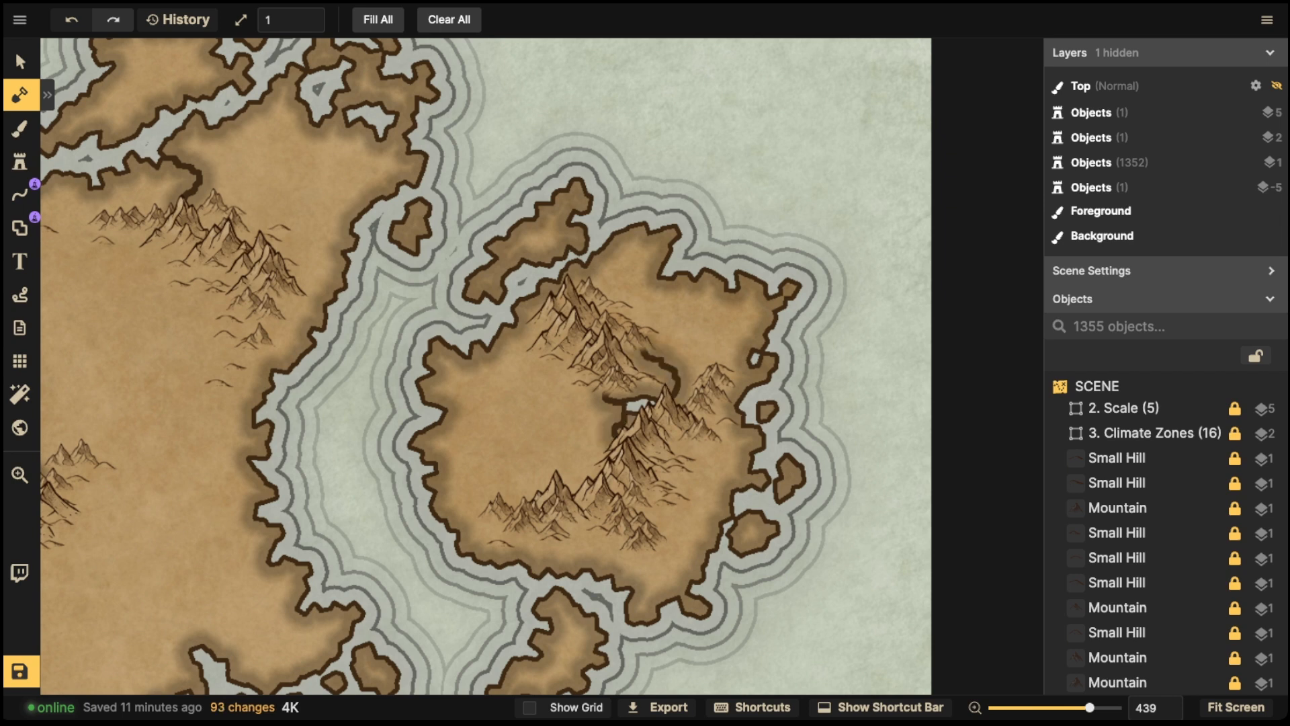
pyautogui.moveTo(587, 521)
pyautogui.mouseDown()
pyautogui.moveTo(575, 545)
pyautogui.moveTo(588, 572)
pyautogui.mouseUp()
pyautogui.moveTo(573, 356)
pyautogui.mouseDown()
pyautogui.moveTo(517, 383)
pyautogui.moveTo(493, 348)
pyautogui.mouseUp()
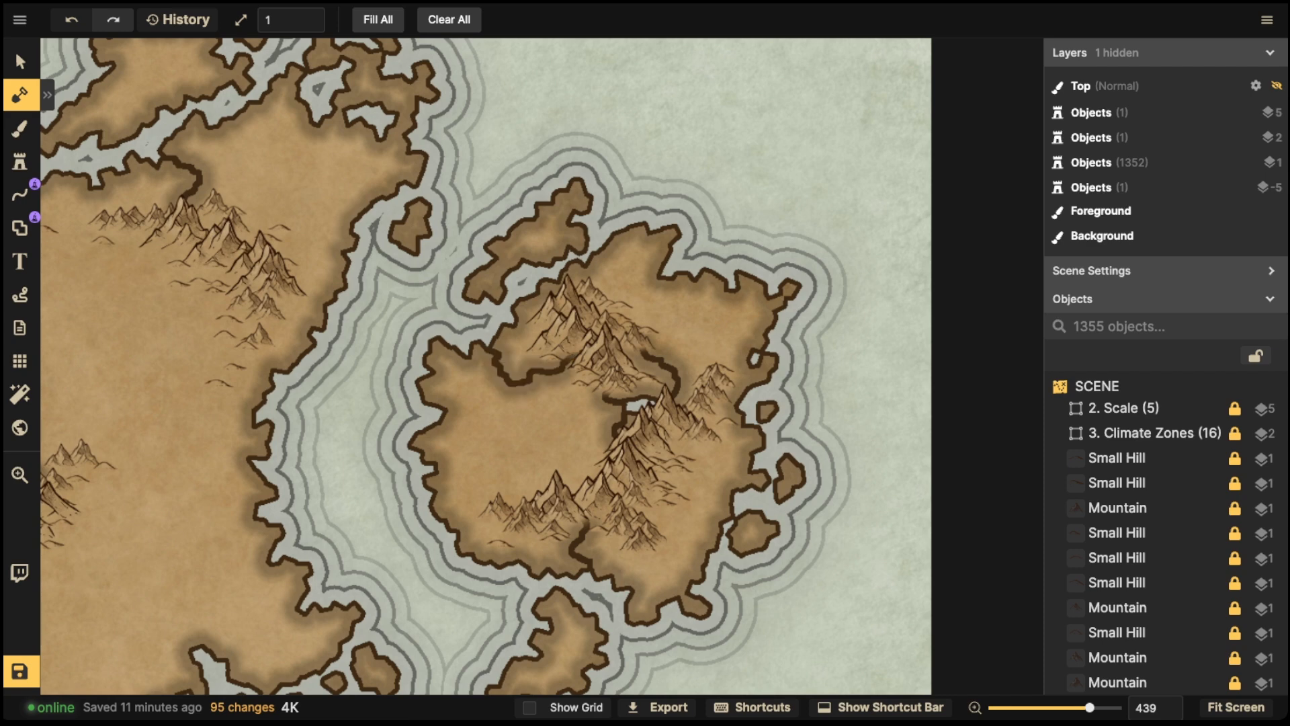
pyautogui.scroll(-5, 352, 152)
pyautogui.press('v')
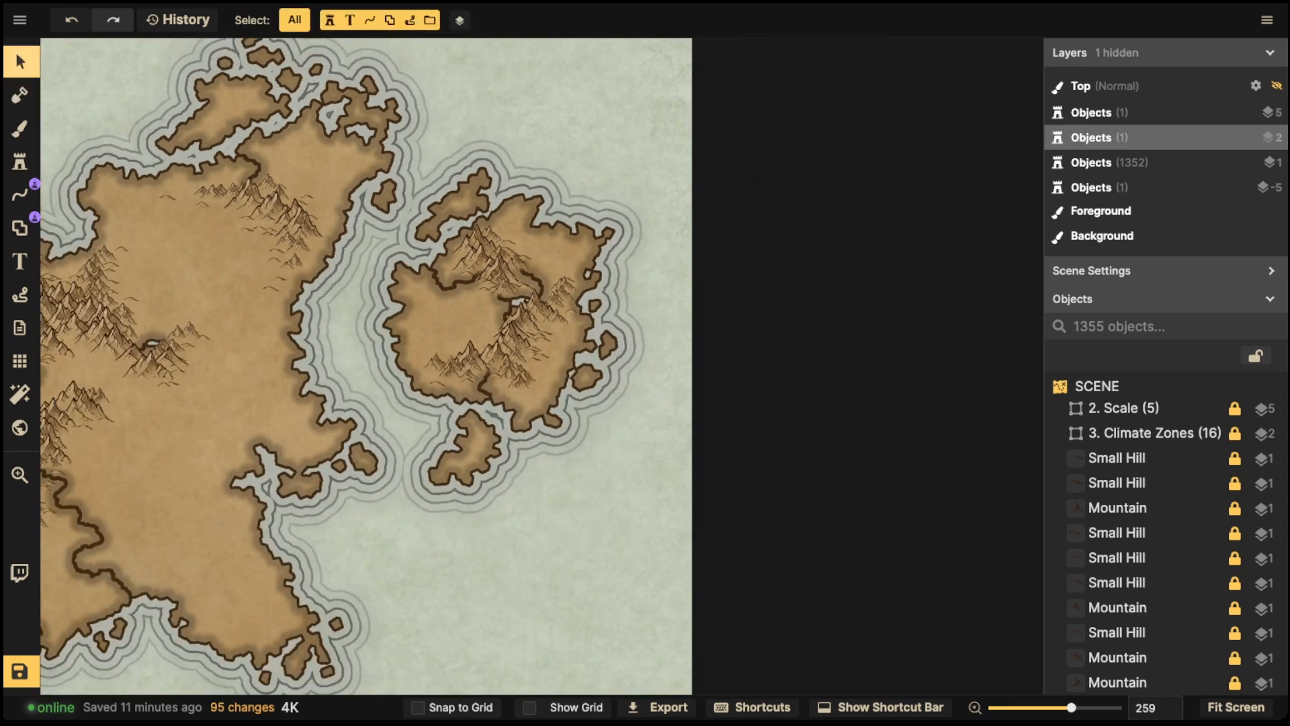